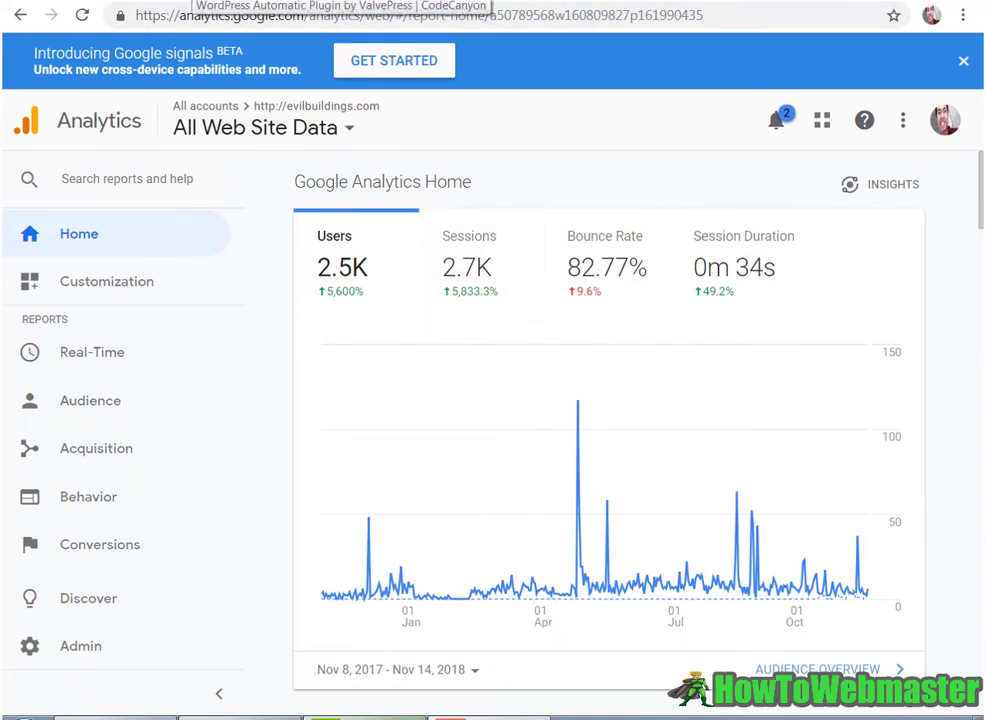
Step: Visit the WordPress Automatic Plugin product page, highlight its title, then return to the Analytics report
{"action": "left_click", "coordinate": [155, 1]}
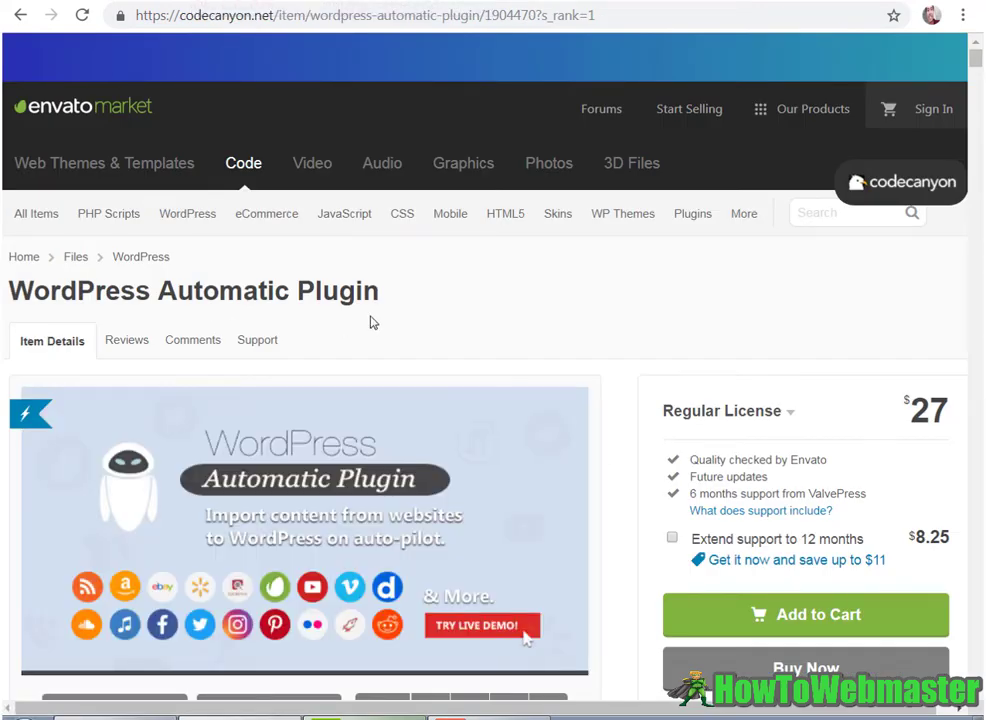
{"action": "left_click_drag", "start_coordinate": [403, 300], "coordinate": [33, 291]}
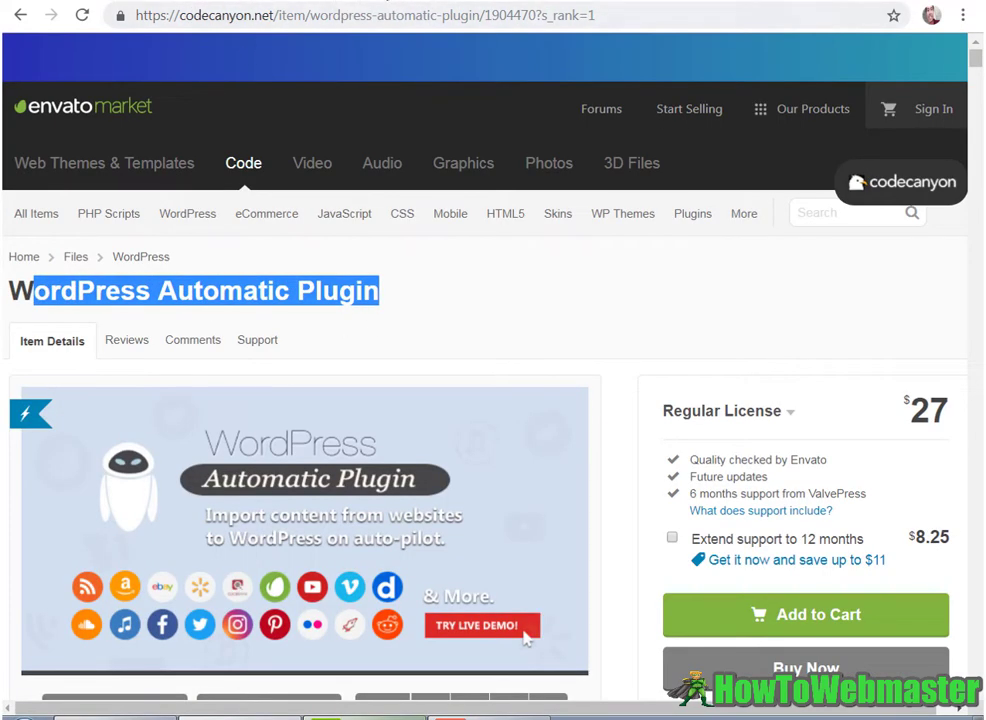
{"action": "left_click", "coordinate": [67, 3]}
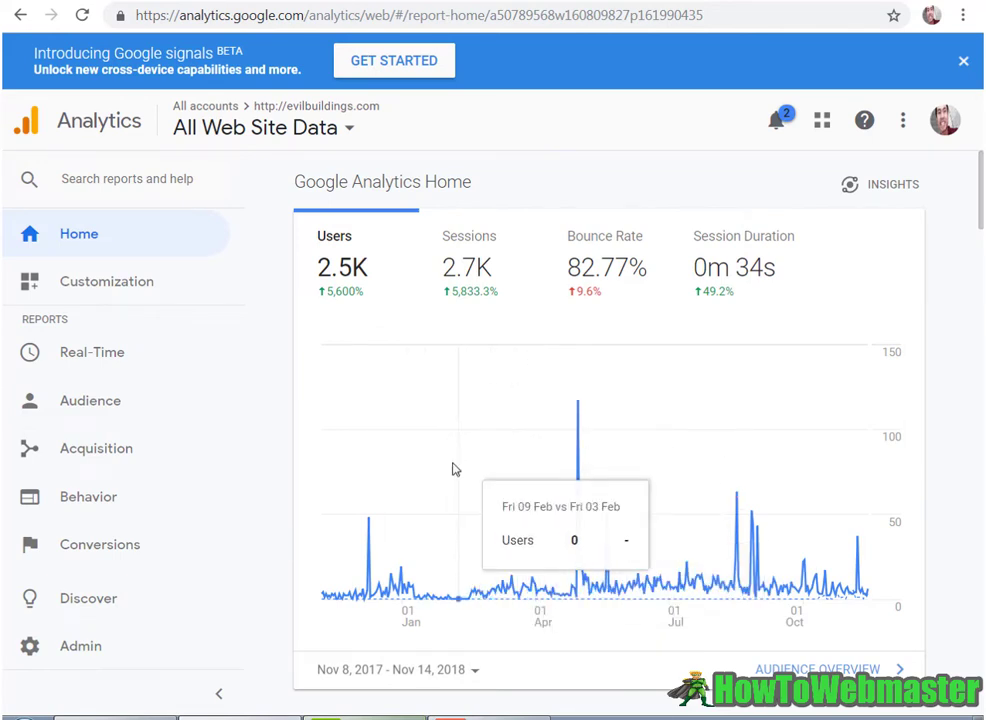
{"action": "scroll", "coordinate": [463, 497], "scroll_direction": "down", "scroll_amount": 1}
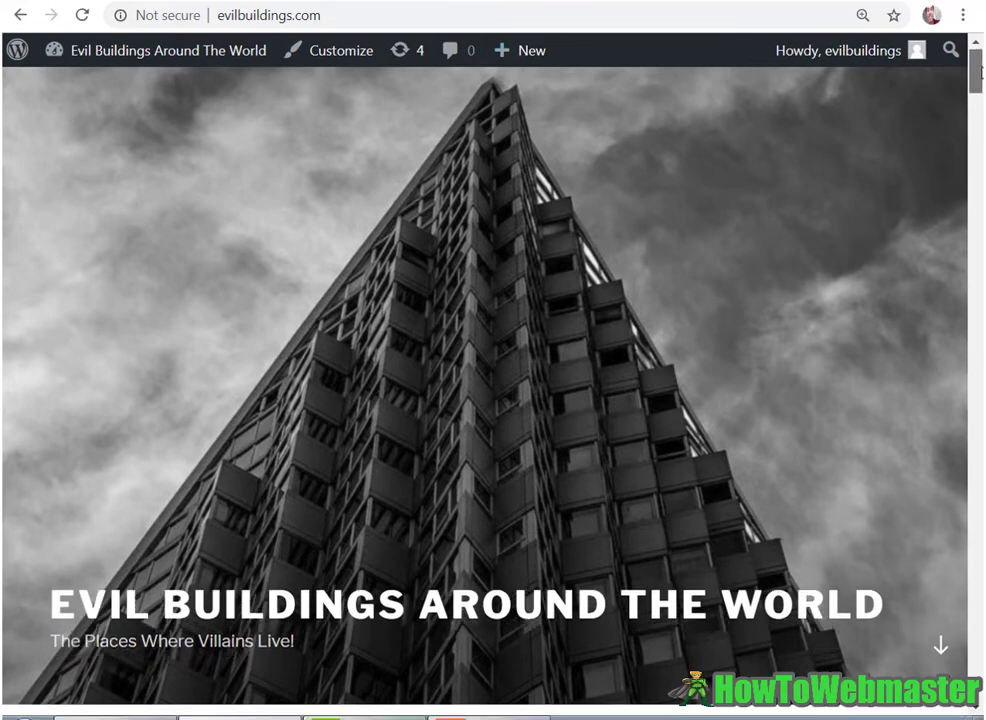
{"action": "scroll", "coordinate": [256, 276], "scroll_direction": "down", "scroll_amount": 3}
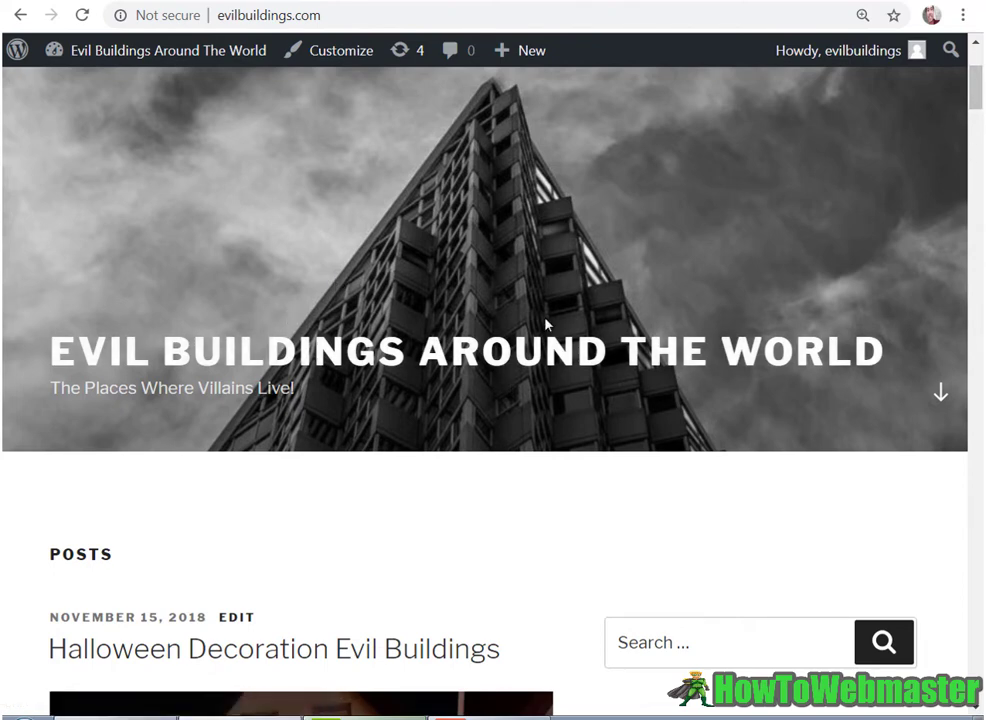
{"action": "scroll", "coordinate": [545, 323], "scroll_direction": "down", "scroll_amount": 1}
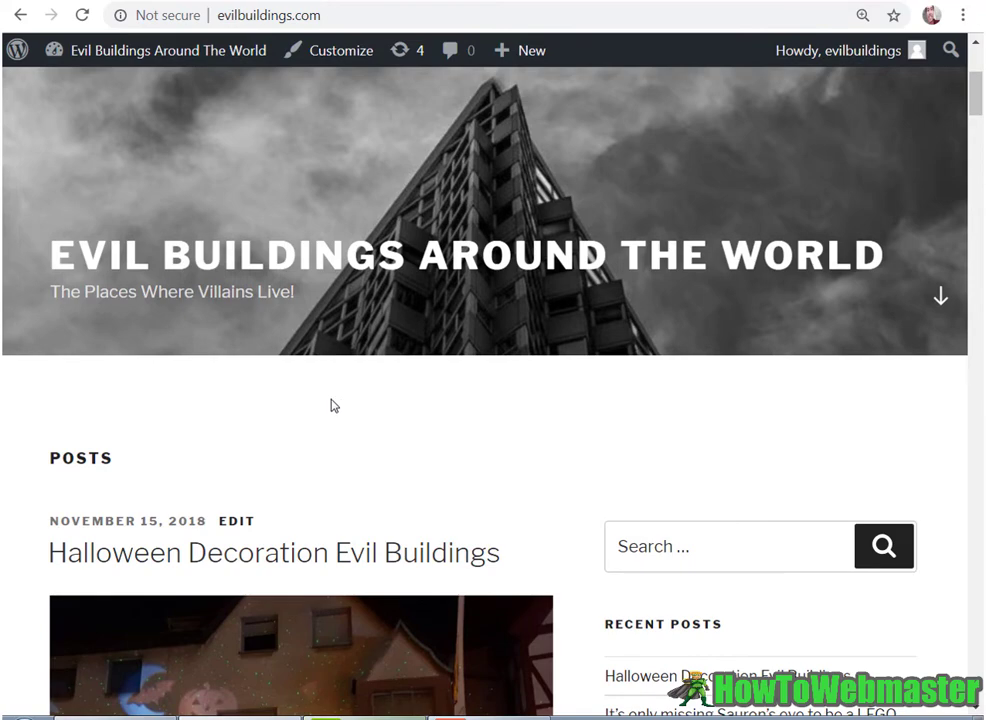
{"action": "scroll", "coordinate": [333, 405], "scroll_direction": "down", "scroll_amount": 10}
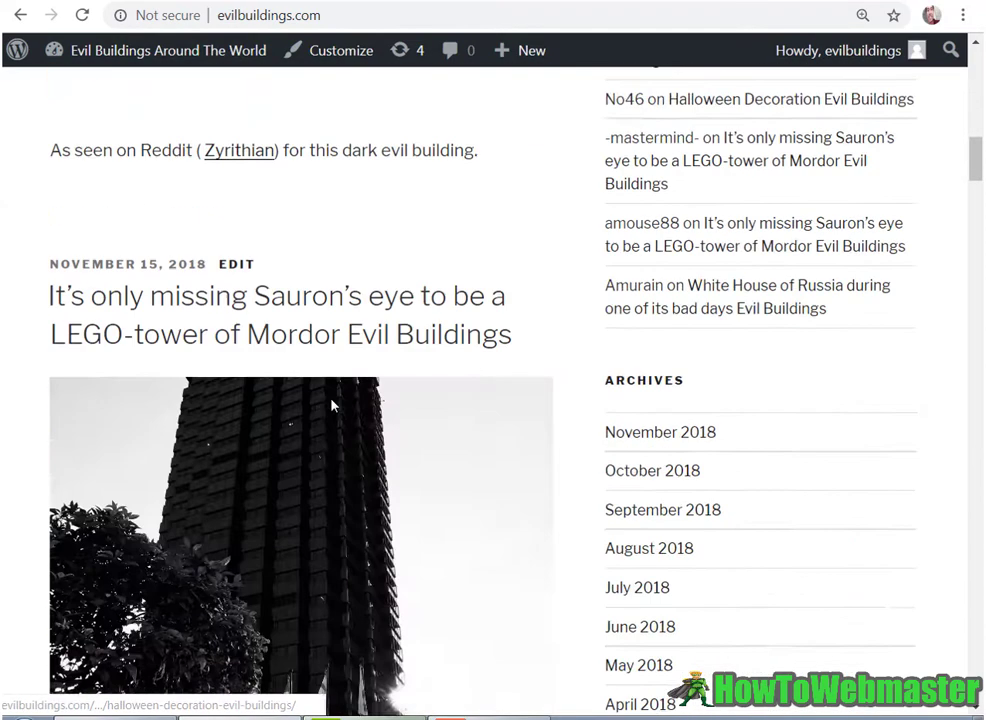
{"action": "scroll", "coordinate": [636, 262], "scroll_direction": "down", "scroll_amount": 7}
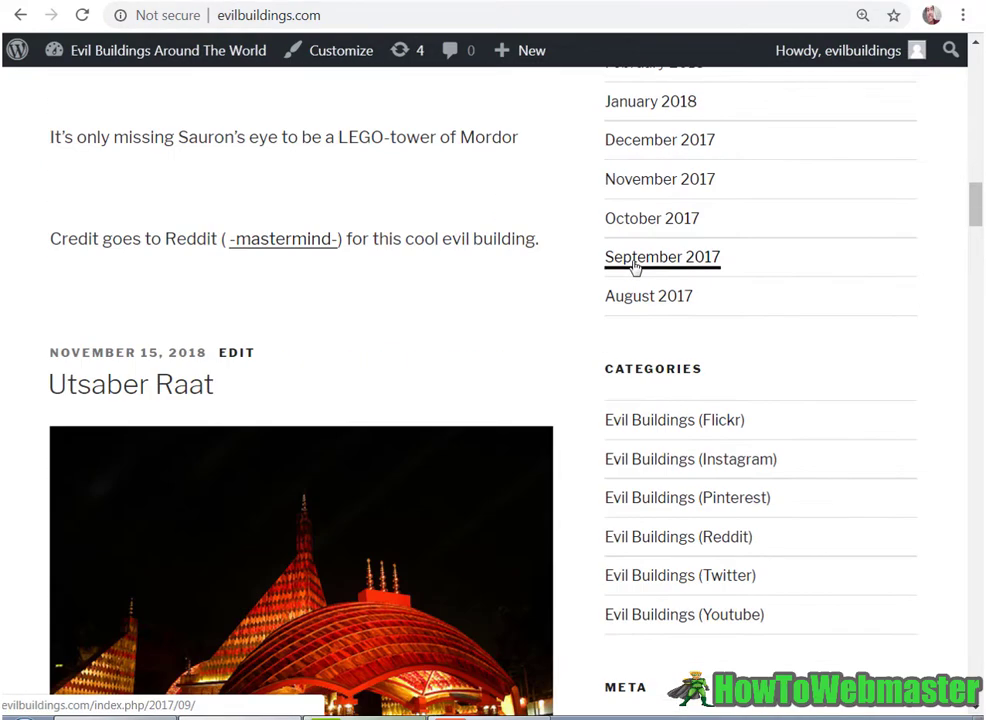
{"action": "scroll", "coordinate": [635, 267], "scroll_direction": "up", "scroll_amount": 3}
{"action": "scroll", "coordinate": [705, 340], "scroll_direction": "up", "scroll_amount": 1}
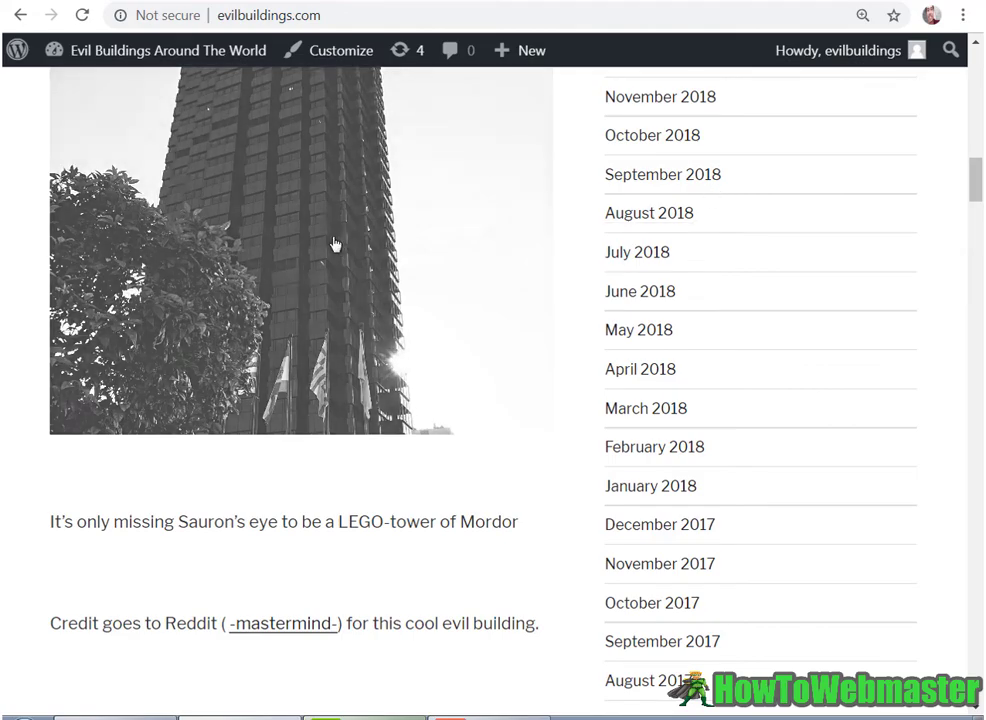
{"action": "scroll", "coordinate": [367, 266], "scroll_direction": "down", "scroll_amount": 8}
{"action": "scroll", "coordinate": [390, 275], "scroll_direction": "down", "scroll_amount": 20}
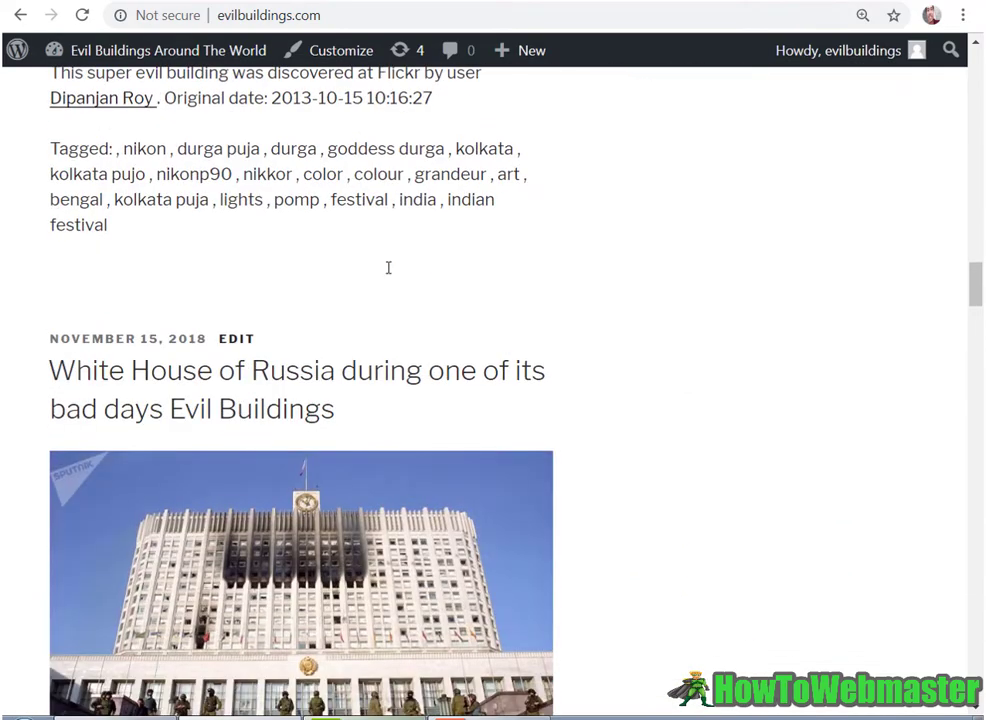
{"action": "scroll", "coordinate": [390, 275], "scroll_direction": "down", "scroll_amount": 20}
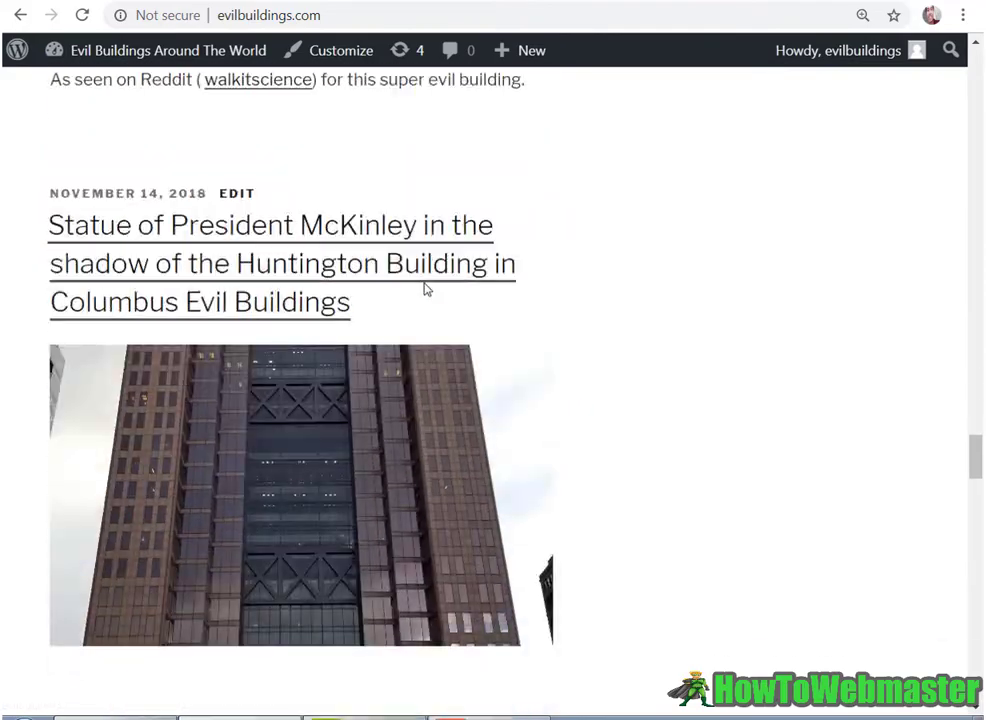
{"action": "scroll", "coordinate": [427, 288], "scroll_direction": "down", "scroll_amount": 9}
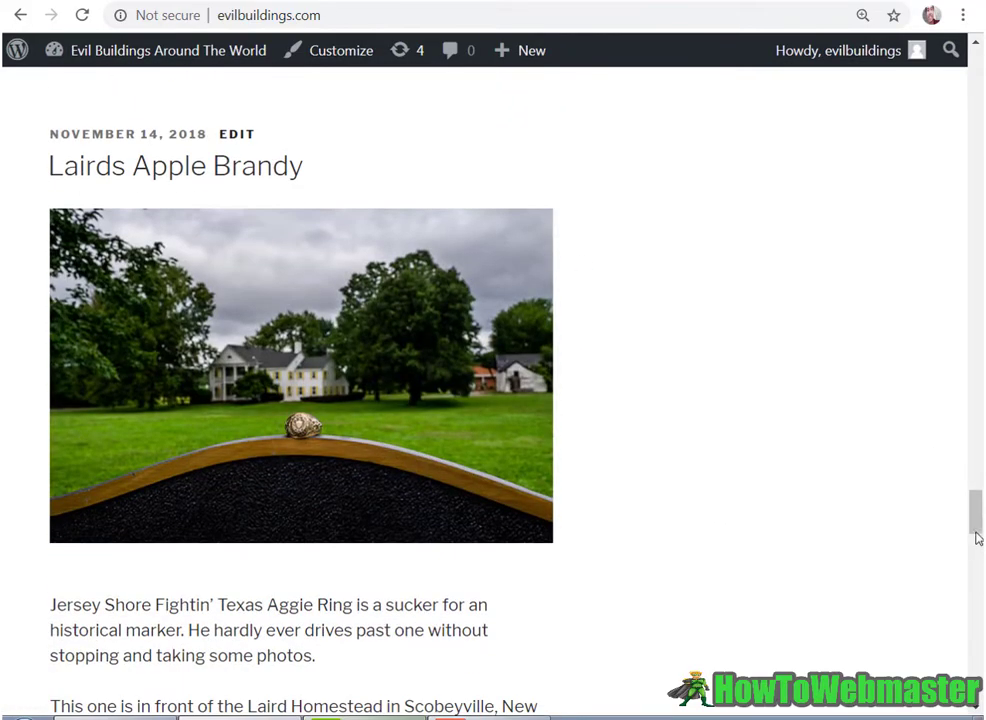
{"action": "left_click_drag", "start_coordinate": [978, 538], "coordinate": [976, 75]}
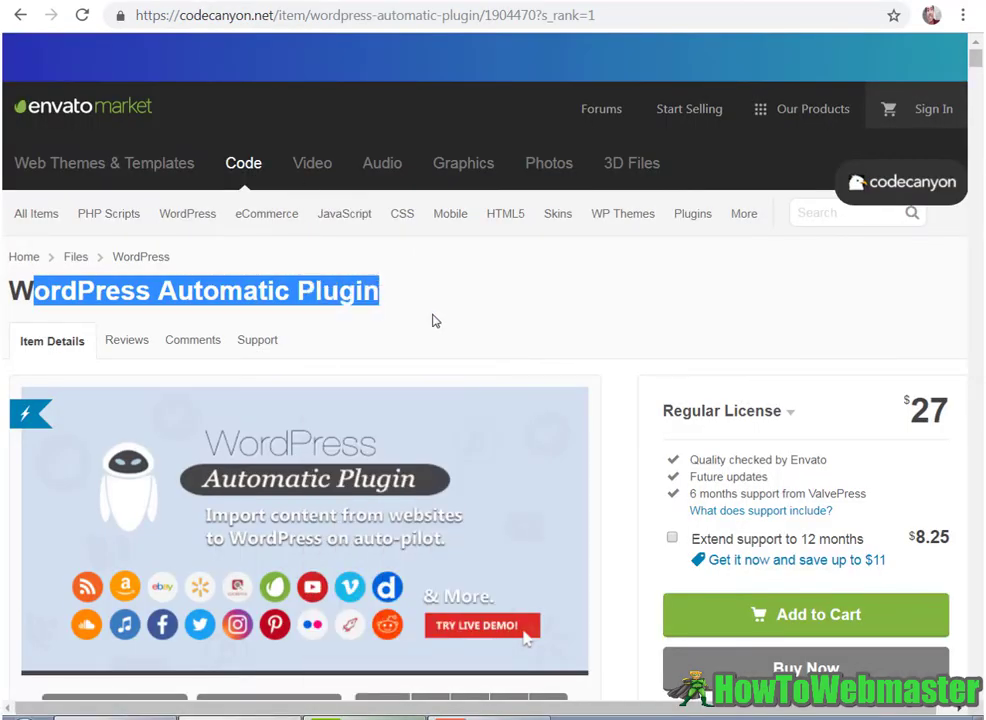
Step: Deselect the highlighted title on the CodeCanyon WordPress Automatic Plugin page
{"action": "left_click", "coordinate": [525, 320]}
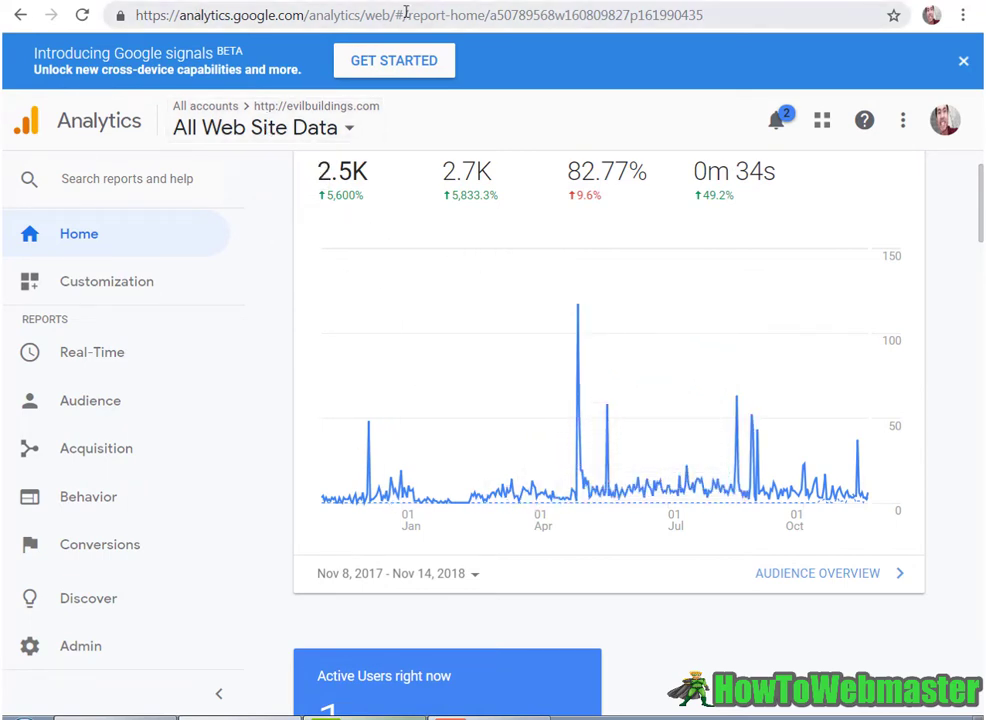
{"action": "left_click", "coordinate": [310, 4]}
{"action": "scroll", "coordinate": [586, 367], "scroll_direction": "down", "scroll_amount": 4}
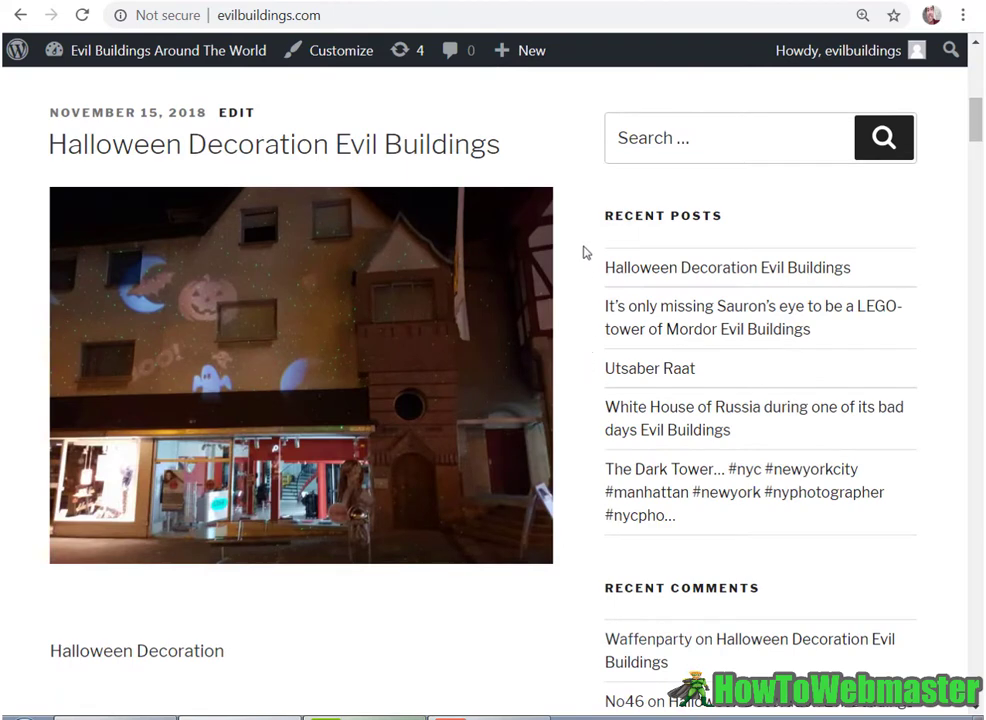
{"action": "scroll", "coordinate": [733, 375], "scroll_direction": "up", "scroll_amount": 3}
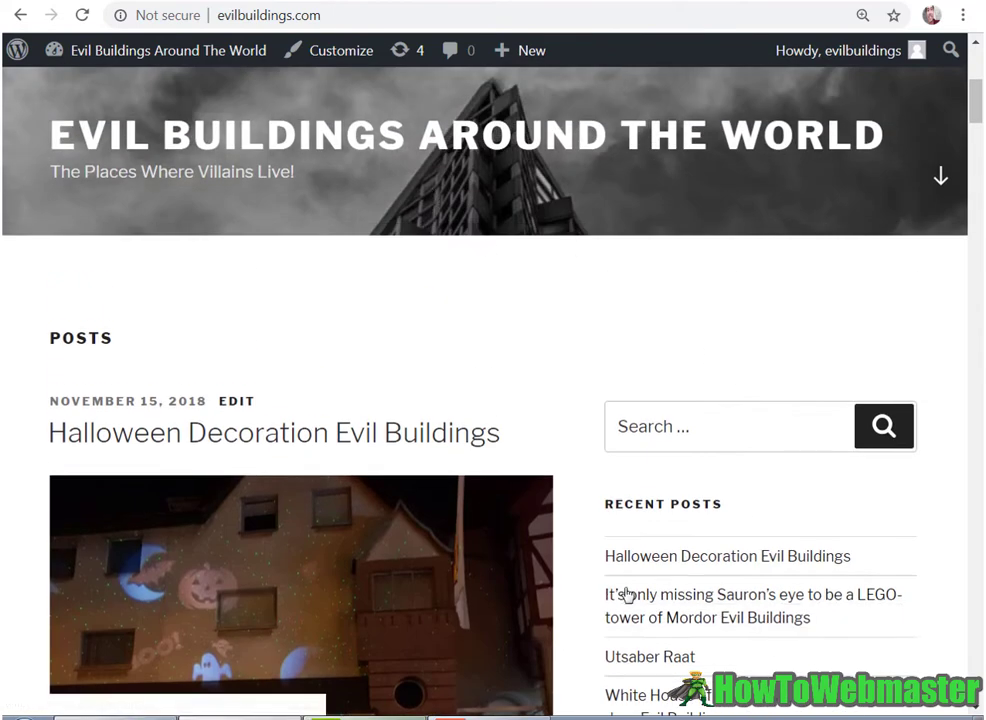
{"action": "left_click", "coordinate": [440, 4]}
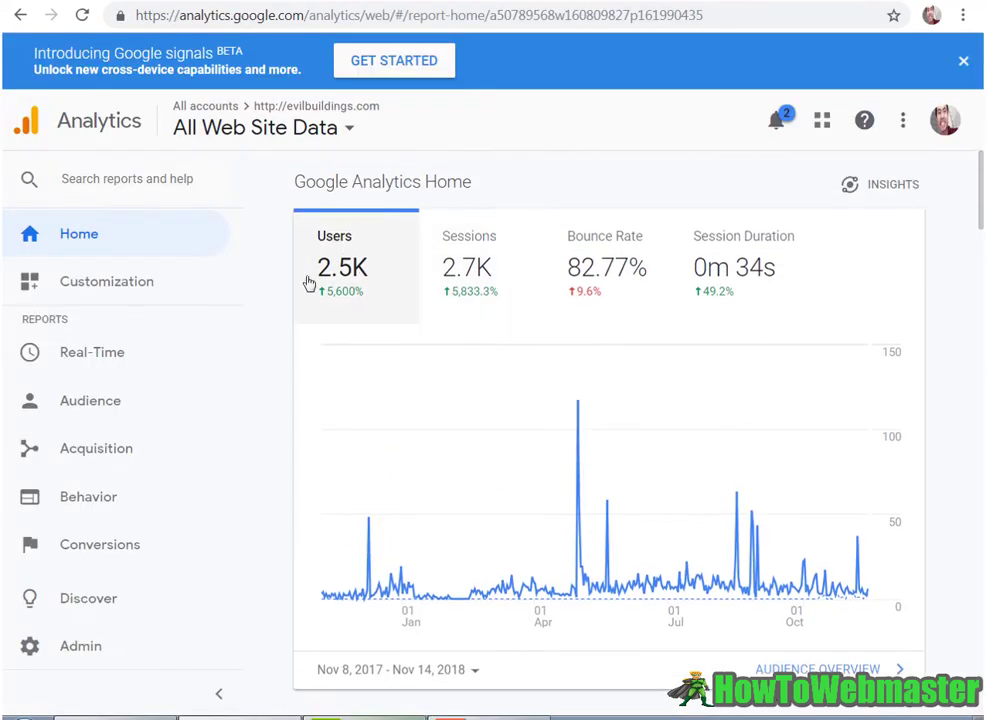
Step: Scroll through the Analytics home report's pages table, Active Users chart and retention table, then back up
{"action": "mouse_move", "coordinate": [503, 401]}
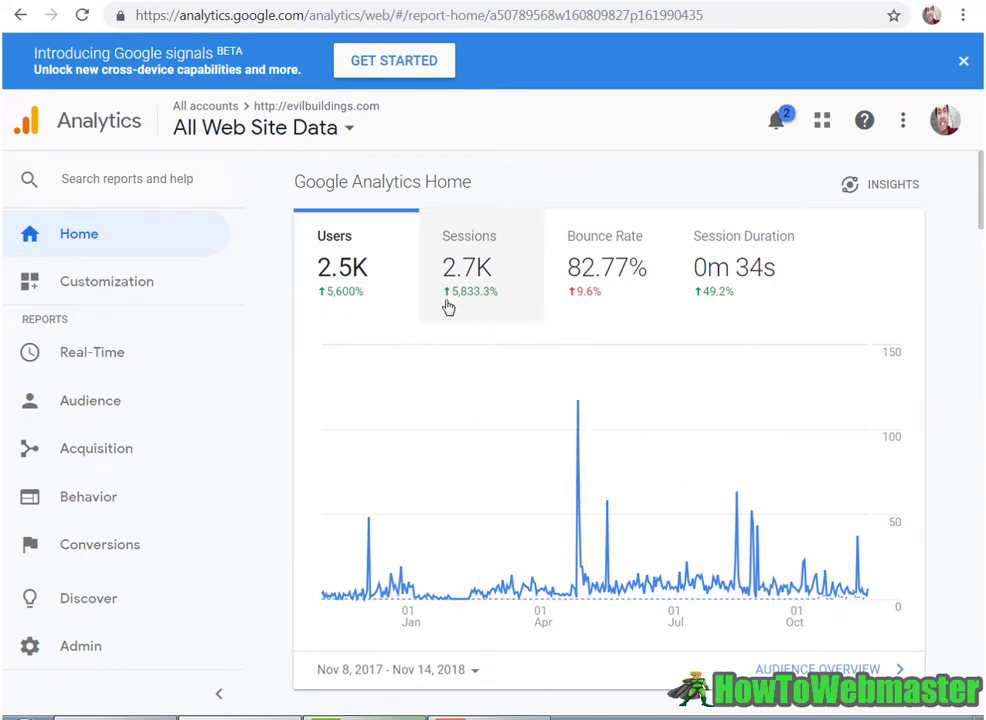
{"action": "scroll", "coordinate": [450, 308], "scroll_direction": "down", "scroll_amount": 5}
{"action": "scroll", "coordinate": [470, 316], "scroll_direction": "down", "scroll_amount": 7}
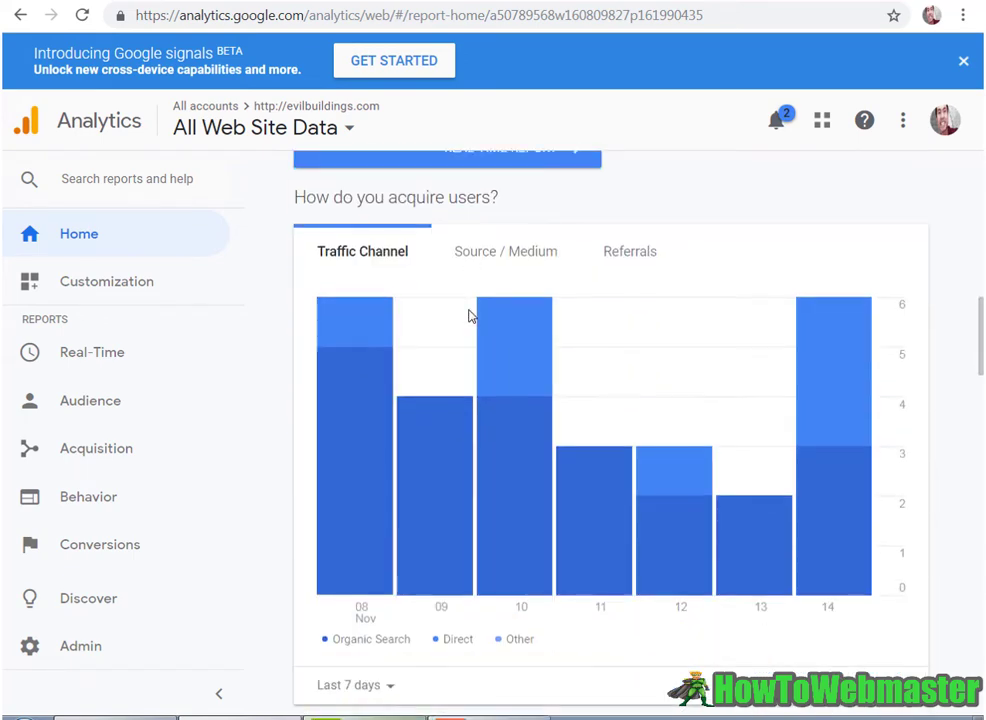
{"action": "scroll", "coordinate": [578, 295], "scroll_direction": "down", "scroll_amount": 5}
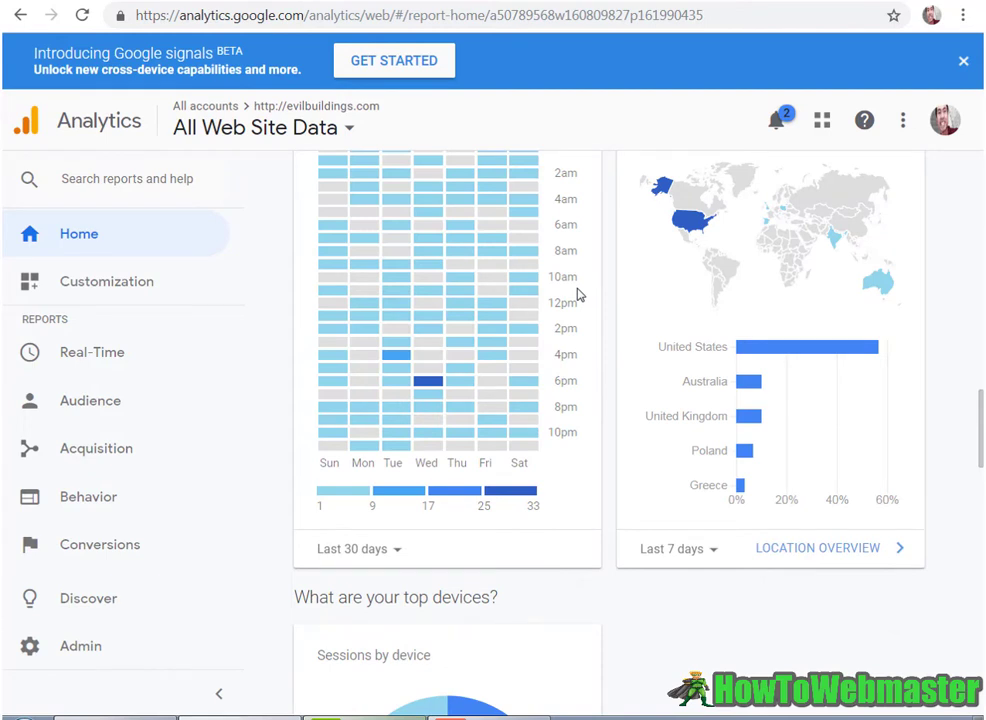
{"action": "scroll", "coordinate": [640, 318], "scroll_direction": "down", "scroll_amount": 1}
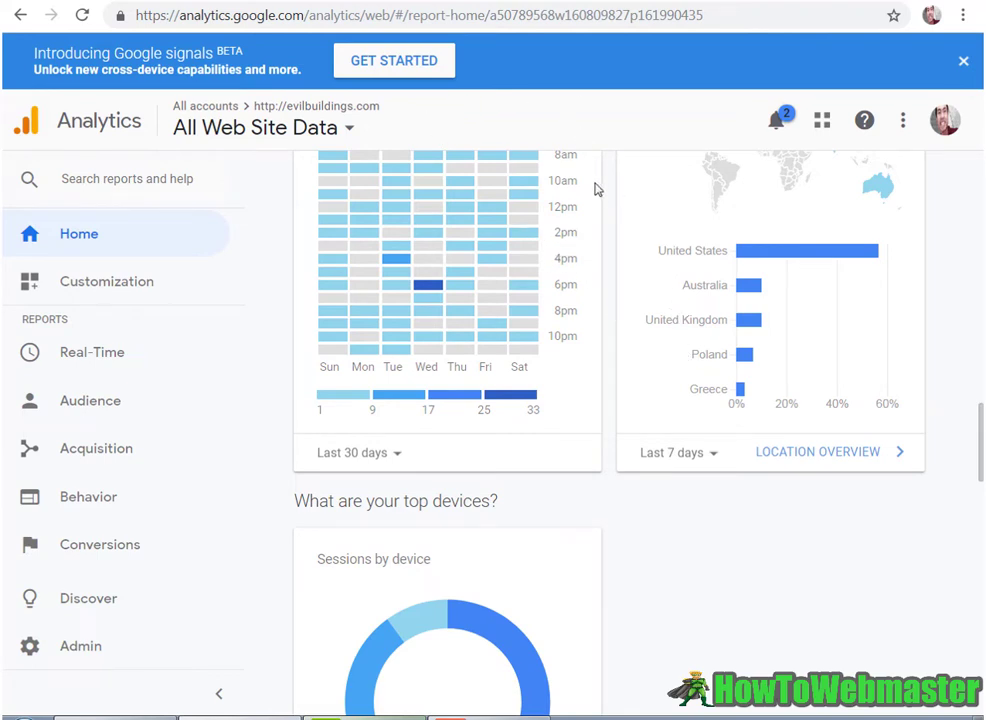
{"action": "scroll", "coordinate": [596, 191], "scroll_direction": "up", "scroll_amount": 1}
{"action": "scroll", "coordinate": [596, 197], "scroll_direction": "up", "scroll_amount": 1}
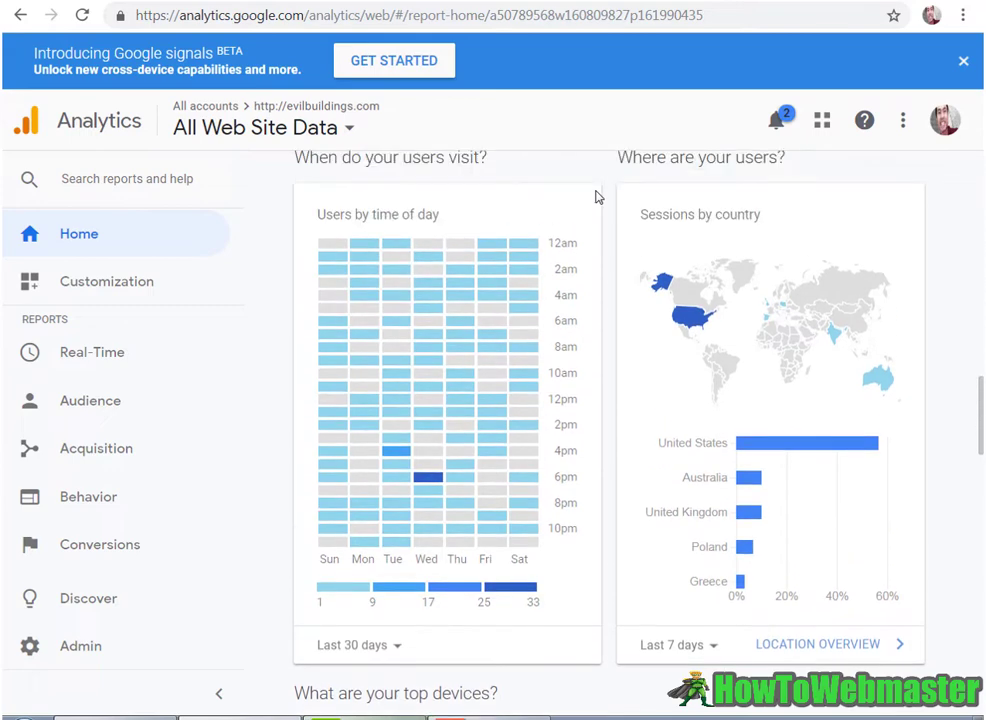
{"action": "scroll", "coordinate": [594, 198], "scroll_direction": "down", "scroll_amount": 2}
{"action": "scroll", "coordinate": [594, 198], "scroll_direction": "up", "scroll_amount": 2}
{"action": "mouse_move", "coordinate": [588, 293]}
Step: Glance at the plugin product page, then return and scroll down the Analytics report again
{"action": "left_click", "coordinate": [190, 2]}
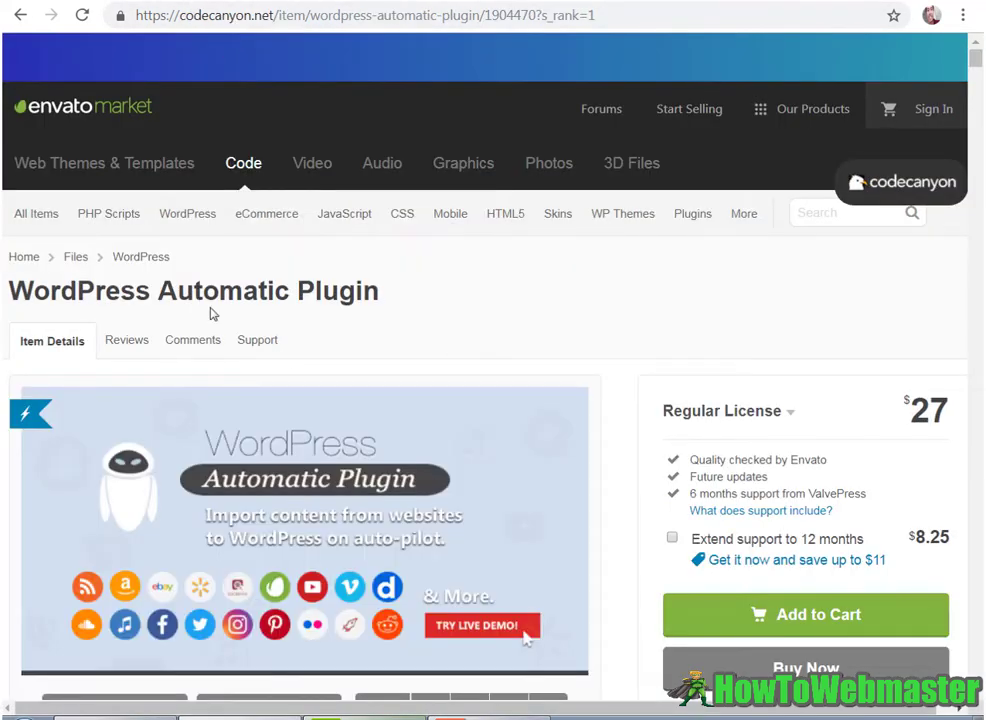
{"action": "key", "text": "ctrl+shift+Tab"}
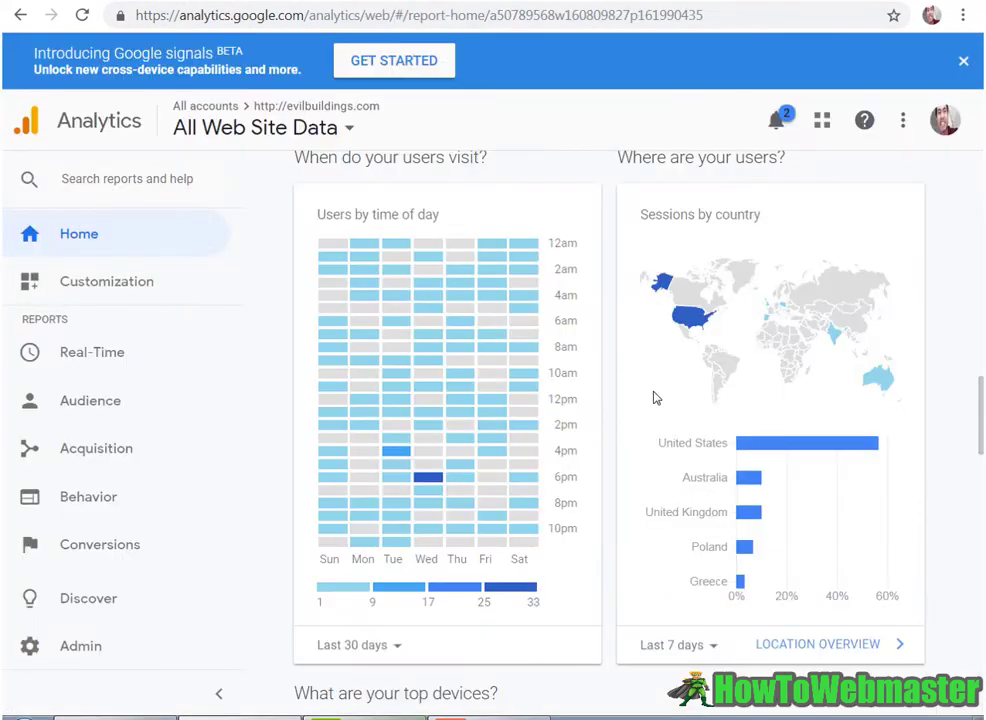
{"action": "scroll", "coordinate": [689, 428], "scroll_direction": "down", "scroll_amount": 1}
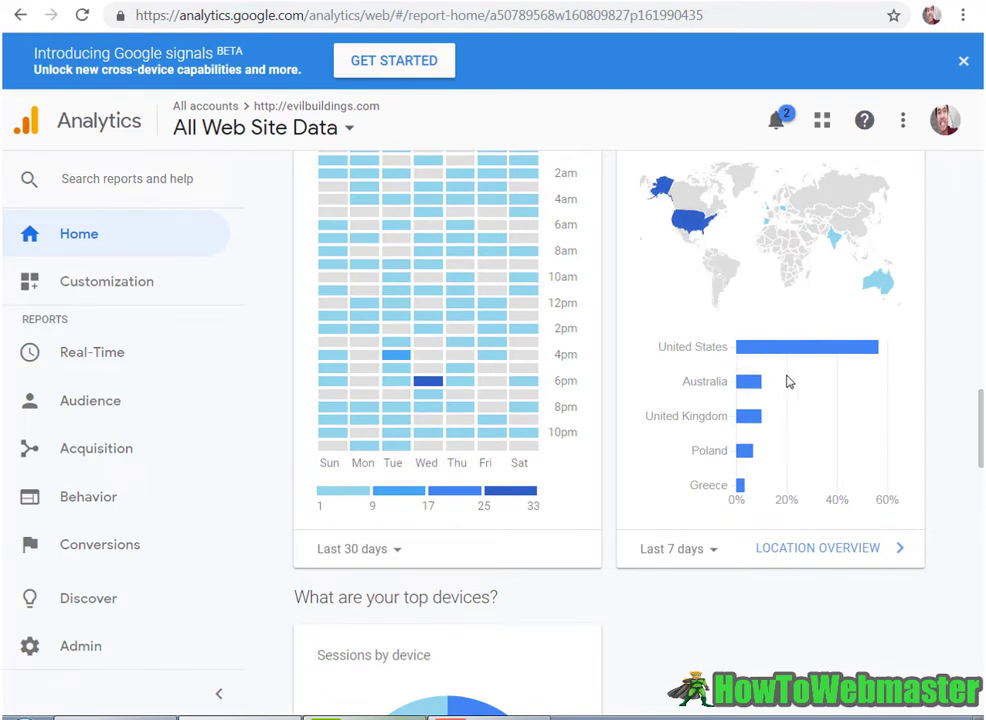
{"action": "mouse_move", "coordinate": [741, 348]}
{"action": "scroll", "coordinate": [669, 409], "scroll_direction": "down", "scroll_amount": 9}
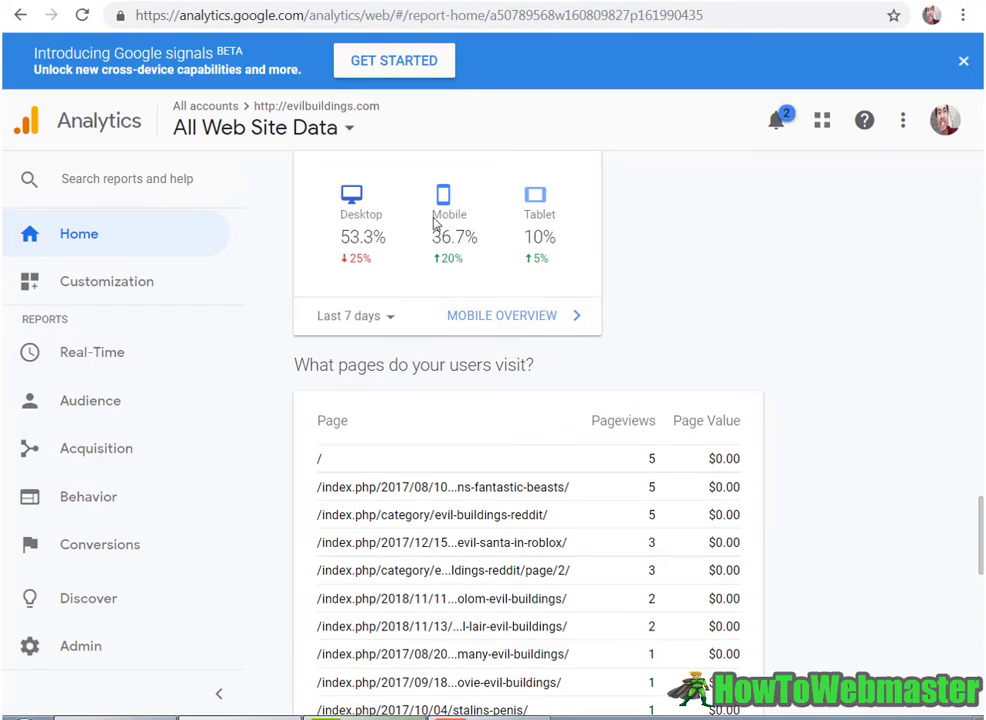
{"action": "scroll", "coordinate": [628, 437], "scroll_direction": "down", "scroll_amount": 3}
{"action": "scroll", "coordinate": [405, 207], "scroll_direction": "up", "scroll_amount": 1}
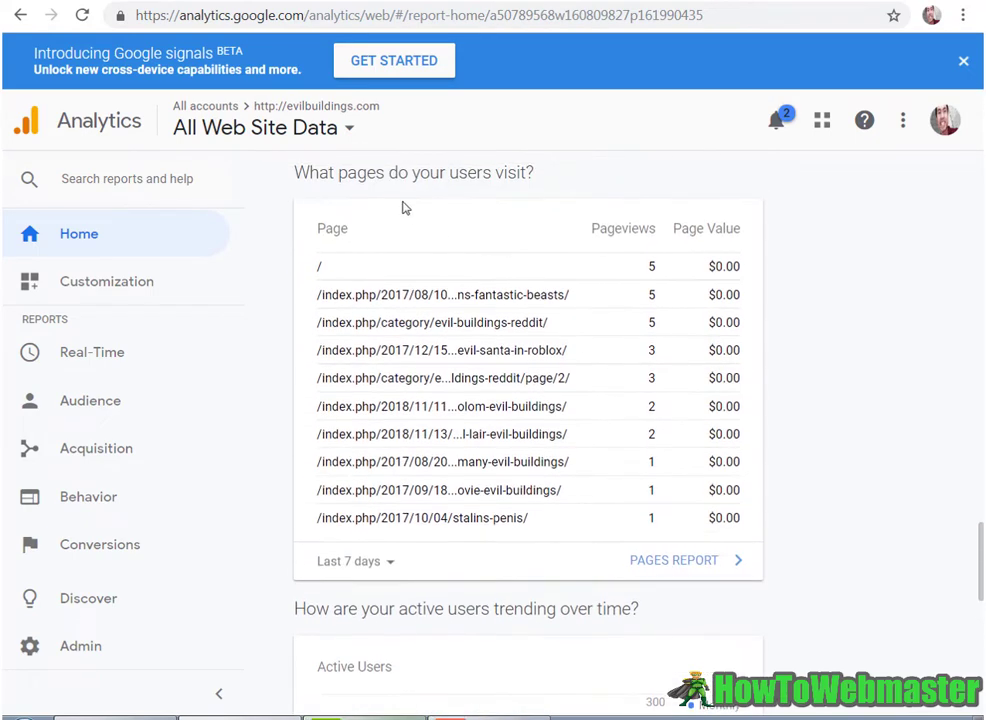
{"action": "scroll", "coordinate": [675, 254], "scroll_direction": "down", "scroll_amount": 4}
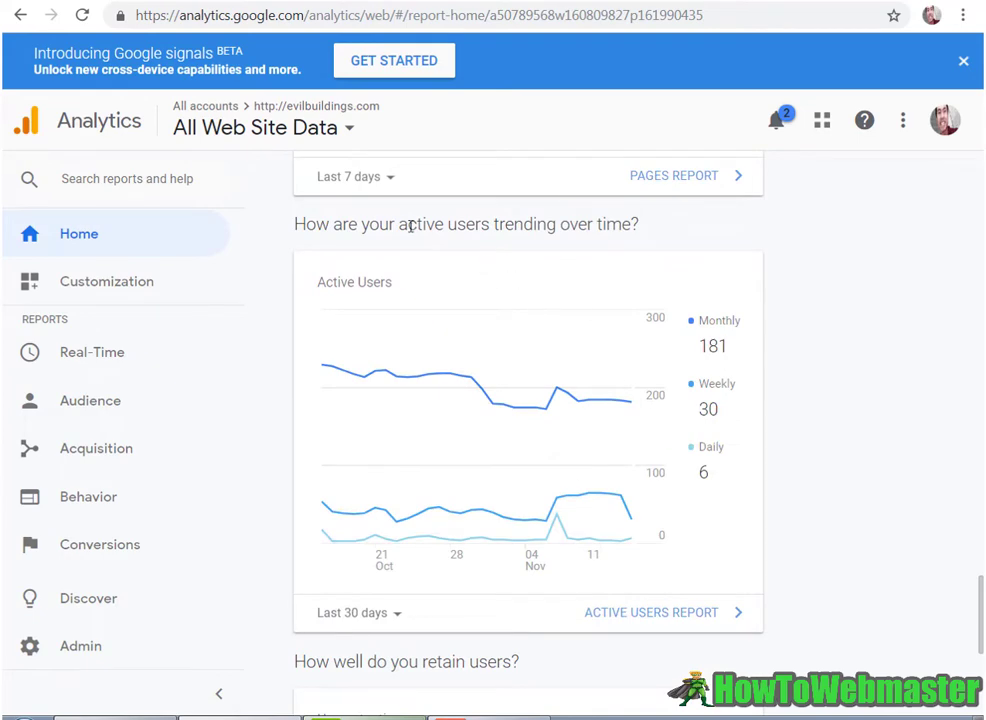
{"action": "scroll", "coordinate": [625, 368], "scroll_direction": "down", "scroll_amount": 5}
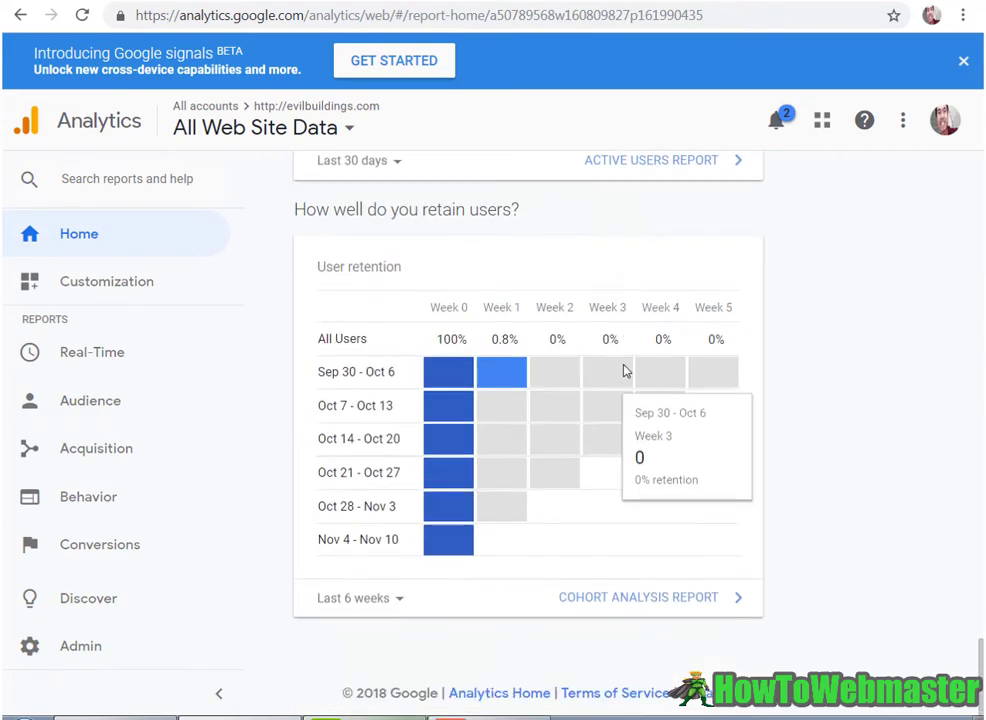
{"action": "left_click_drag", "start_coordinate": [980, 665], "coordinate": [970, 167]}
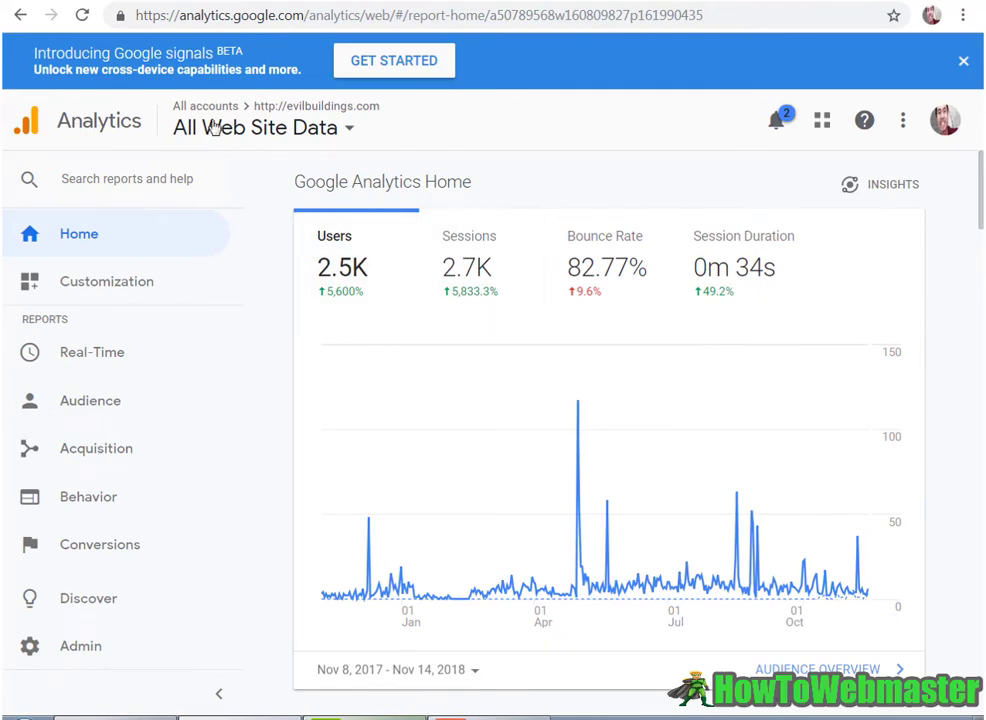
{"action": "left_click", "coordinate": [230, 0]}
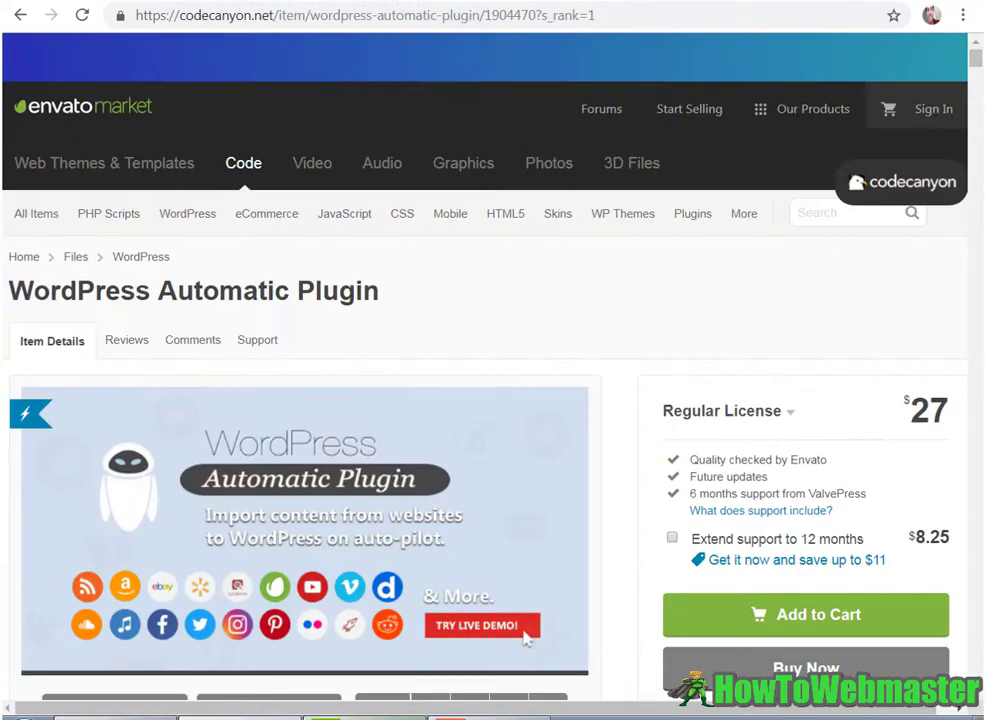
{"action": "left_click_drag", "start_coordinate": [908, 410], "coordinate": [960, 411]}
{"action": "scroll", "coordinate": [960, 411], "scroll_direction": "right", "scroll_amount": 1}
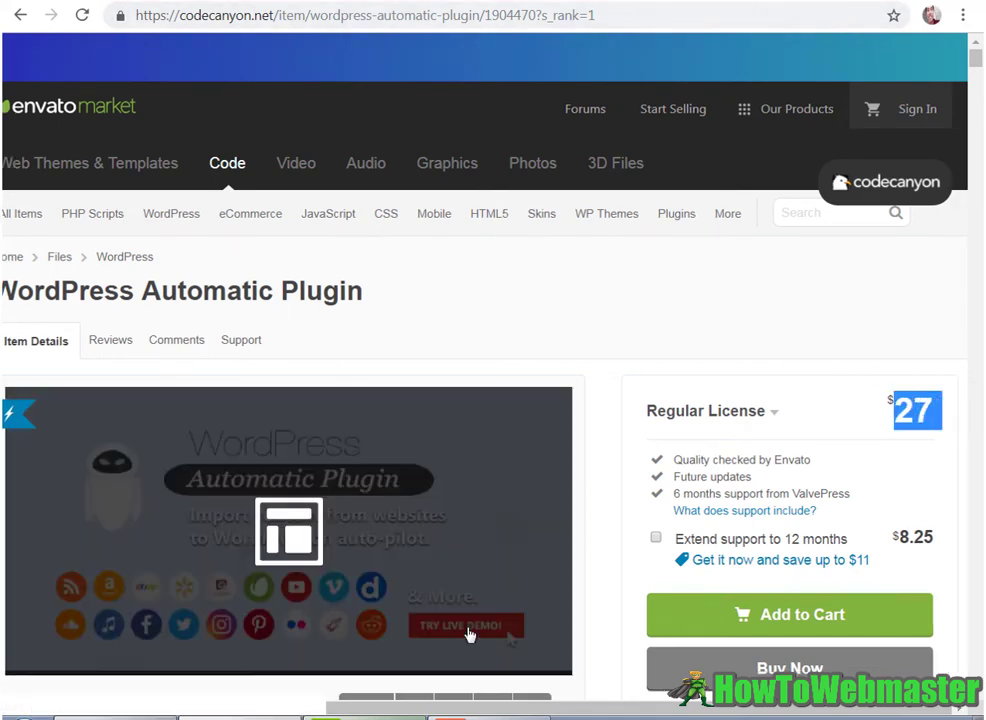
{"action": "scroll", "coordinate": [414, 709], "scroll_direction": "left", "scroll_amount": 1}
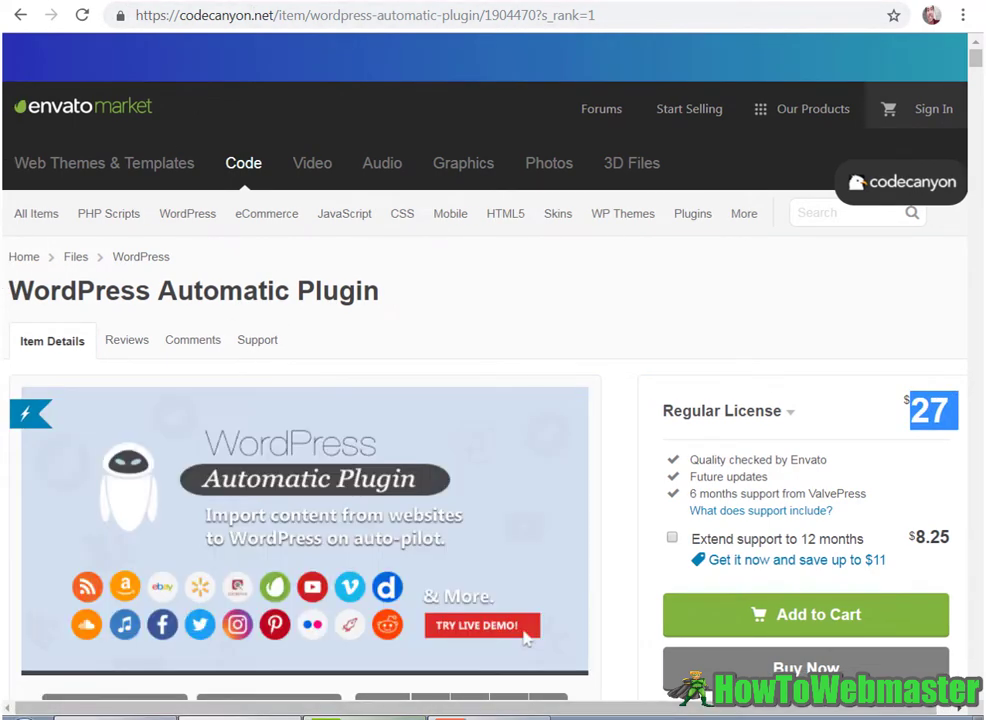
{"action": "left_click", "coordinate": [54, 2]}
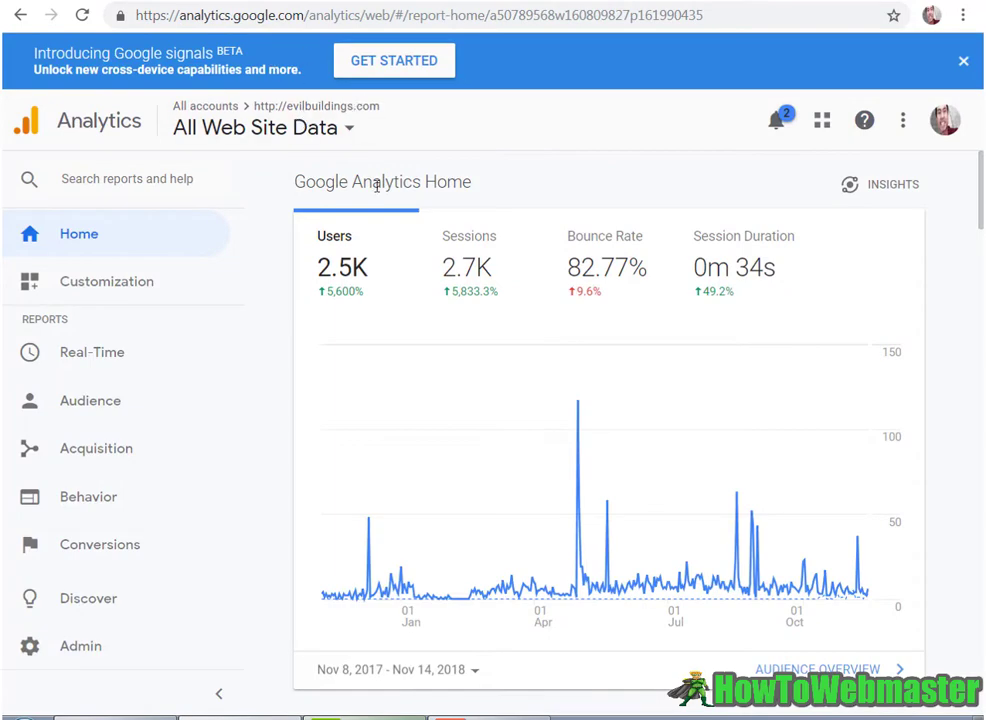
Step: Cycle via Ctrl+Tab from the evilbuildings.com front page and Analytics to the WP Automatic General Settings
{"action": "key", "text": "ctrl+Tab"}
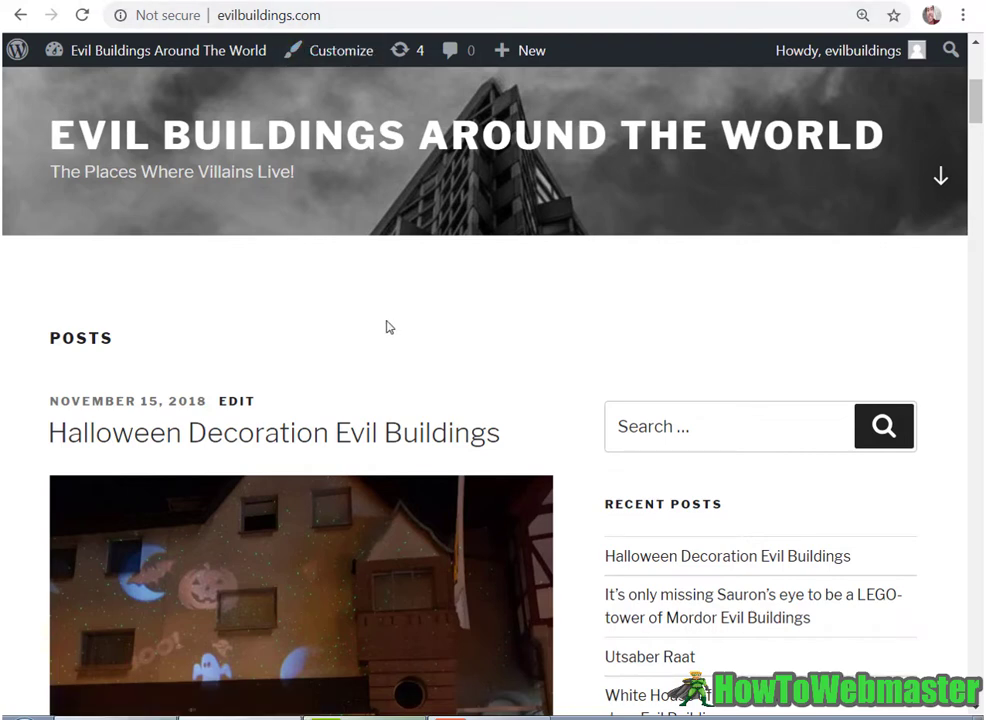
{"action": "key", "text": "ctrl+Tab"}
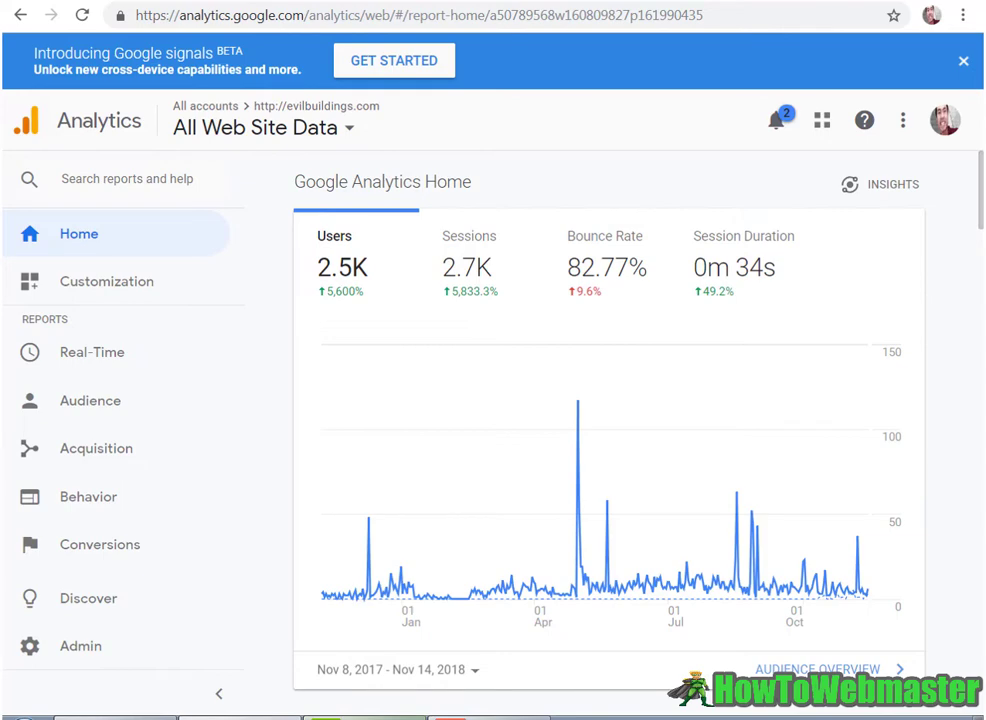
{"action": "key", "text": "ctrl+Tab"}
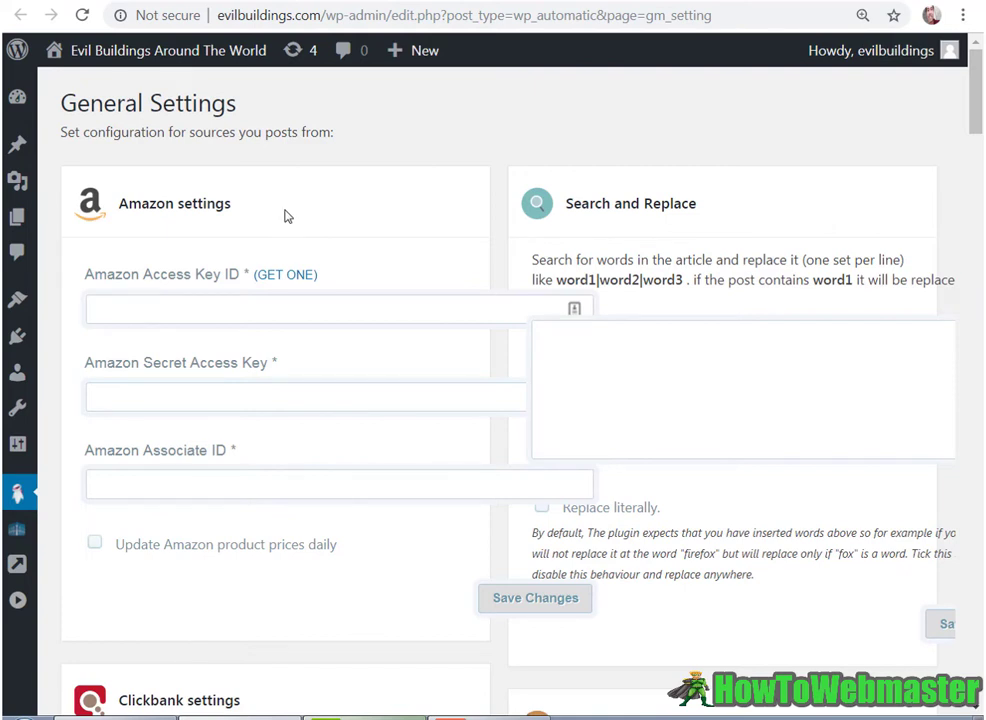
Step: Reveal the WP Automatic sidebar submenu, then return to the $27 CodeCanyon plugin page
{"action": "mouse_move", "coordinate": [22, 495]}
{"action": "scroll", "coordinate": [484, 207], "scroll_direction": "down", "scroll_amount": 1}
{"action": "scroll", "coordinate": [484, 207], "scroll_direction": "up", "scroll_amount": 1}
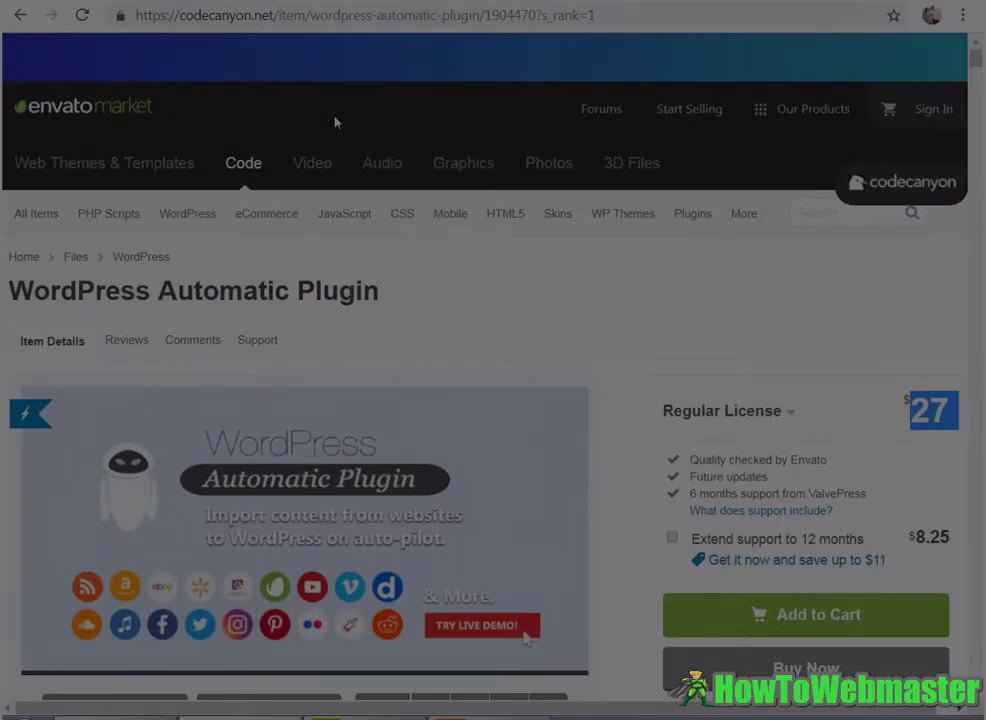
{"action": "mouse_move", "coordinate": [340, 222]}
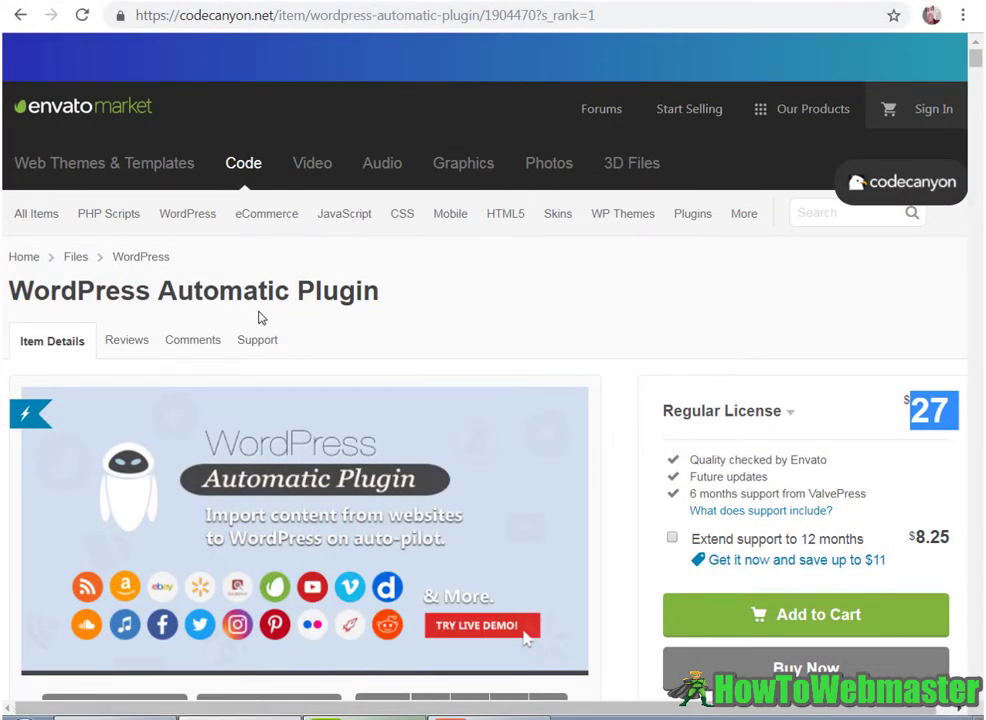
{"action": "scroll", "coordinate": [416, 384], "scroll_direction": "down", "scroll_amount": 3}
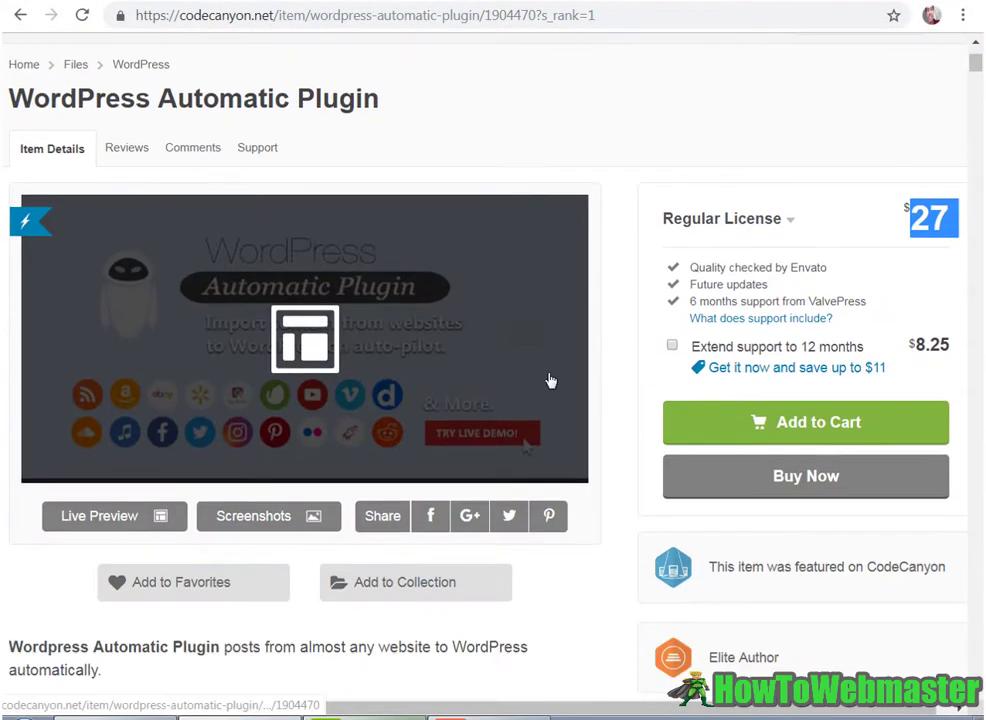
{"action": "scroll", "coordinate": [545, 310], "scroll_direction": "down", "scroll_amount": 1}
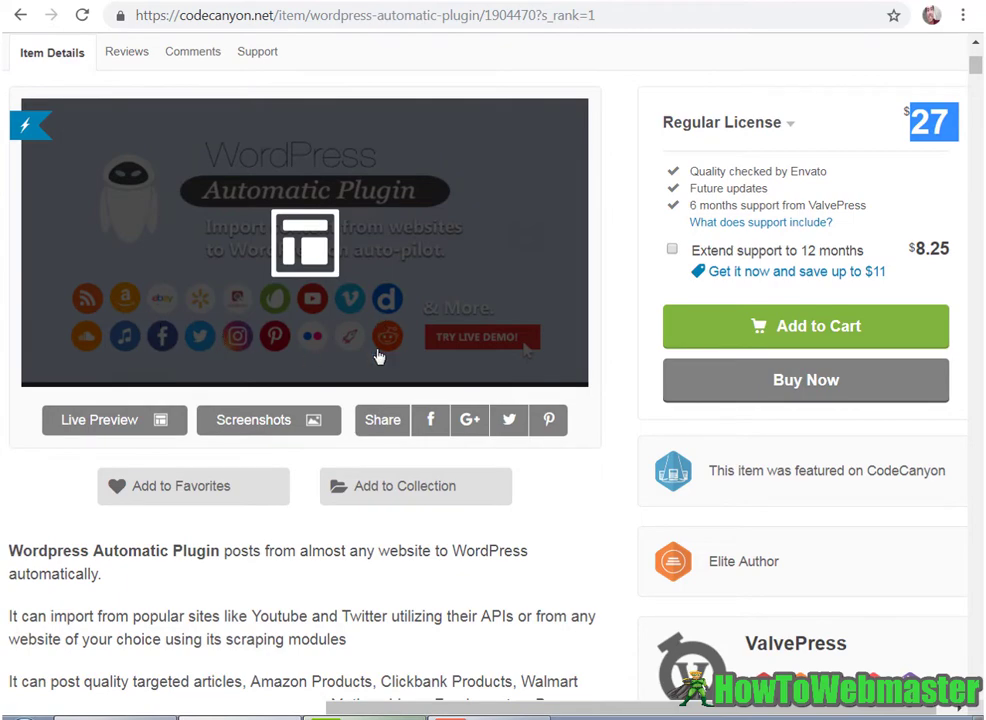
{"action": "scroll", "coordinate": [370, 344], "scroll_direction": "down", "scroll_amount": 8}
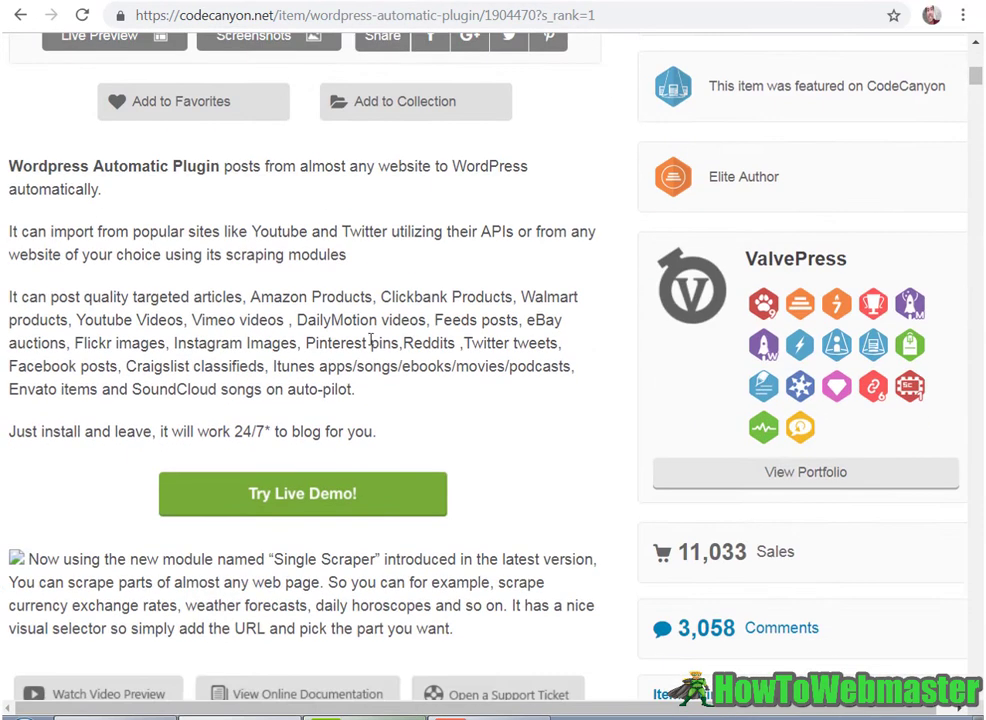
{"action": "scroll", "coordinate": [370, 340], "scroll_direction": "down", "scroll_amount": 3}
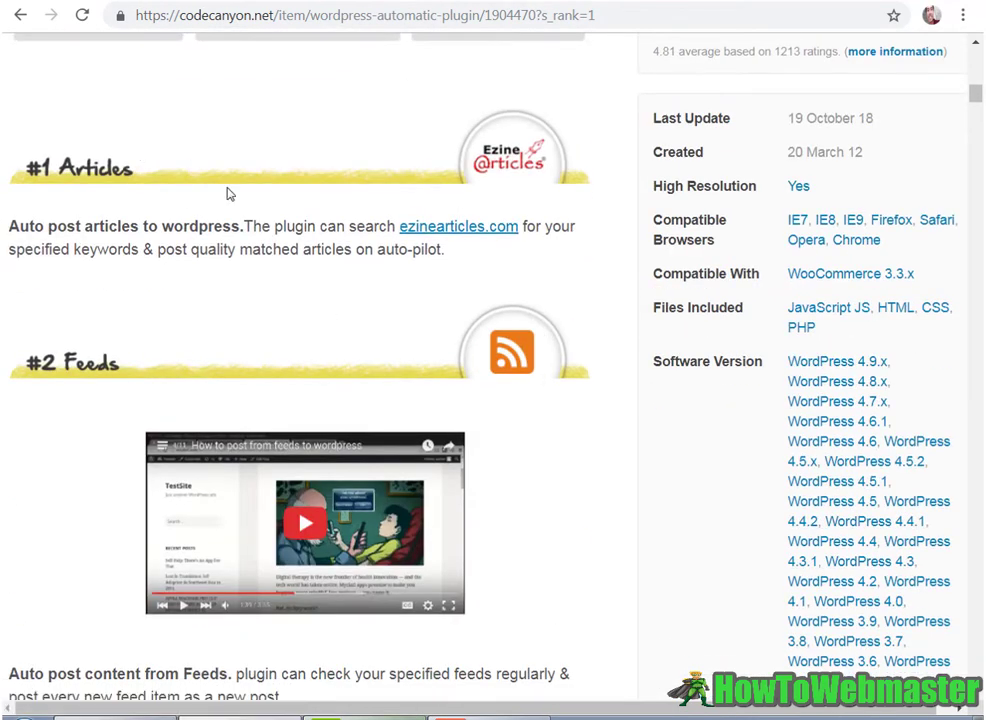
{"action": "scroll", "coordinate": [211, 195], "scroll_direction": "down", "scroll_amount": 1}
{"action": "scroll", "coordinate": [211, 195], "scroll_direction": "down", "scroll_amount": 12}
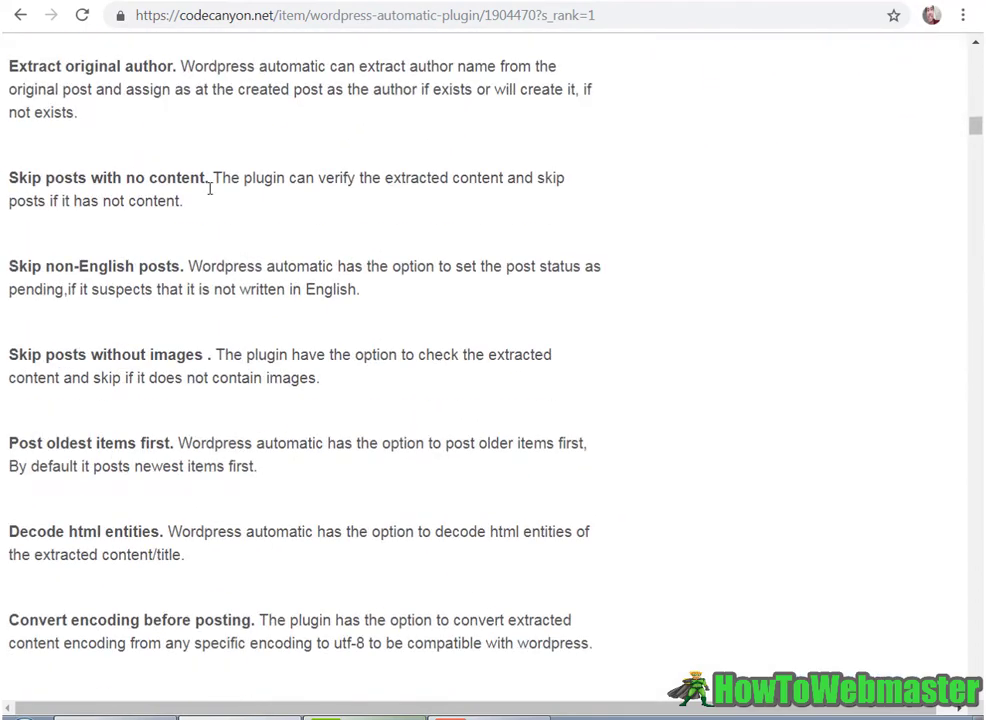
{"action": "scroll", "coordinate": [211, 195], "scroll_direction": "down", "scroll_amount": 9}
{"action": "scroll", "coordinate": [356, 222], "scroll_direction": "up", "scroll_amount": 6}
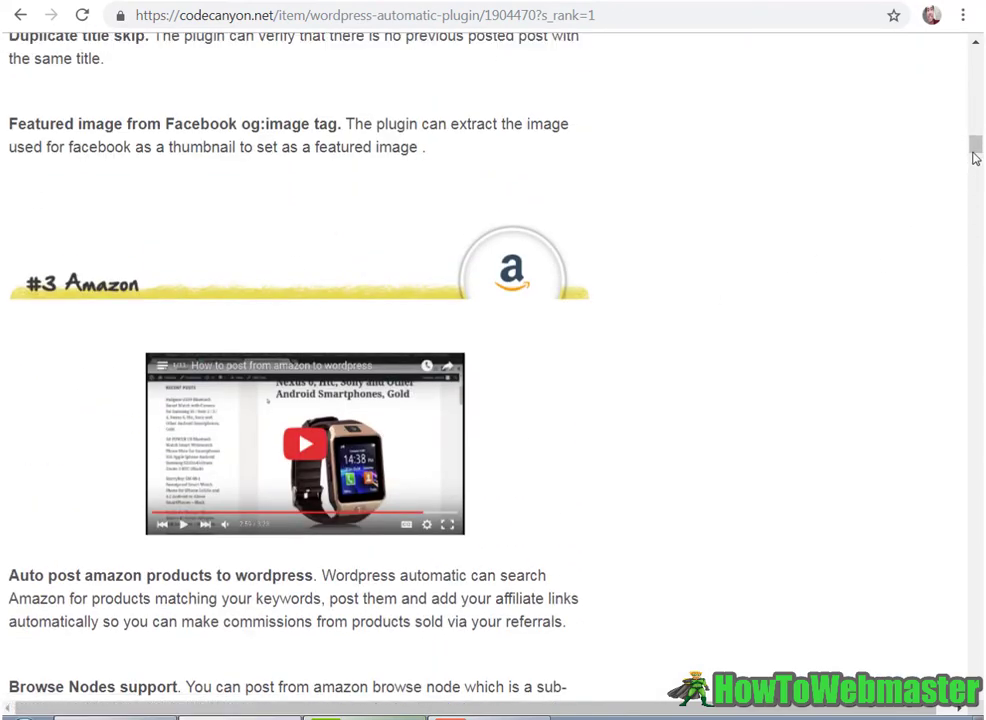
{"action": "scroll", "coordinate": [979, 195], "scroll_direction": "down", "scroll_amount": 14}
{"action": "left_click_drag", "start_coordinate": [980, 195], "coordinate": [952, 82]}
{"action": "scroll", "coordinate": [484, 430], "scroll_direction": "up", "scroll_amount": 2}
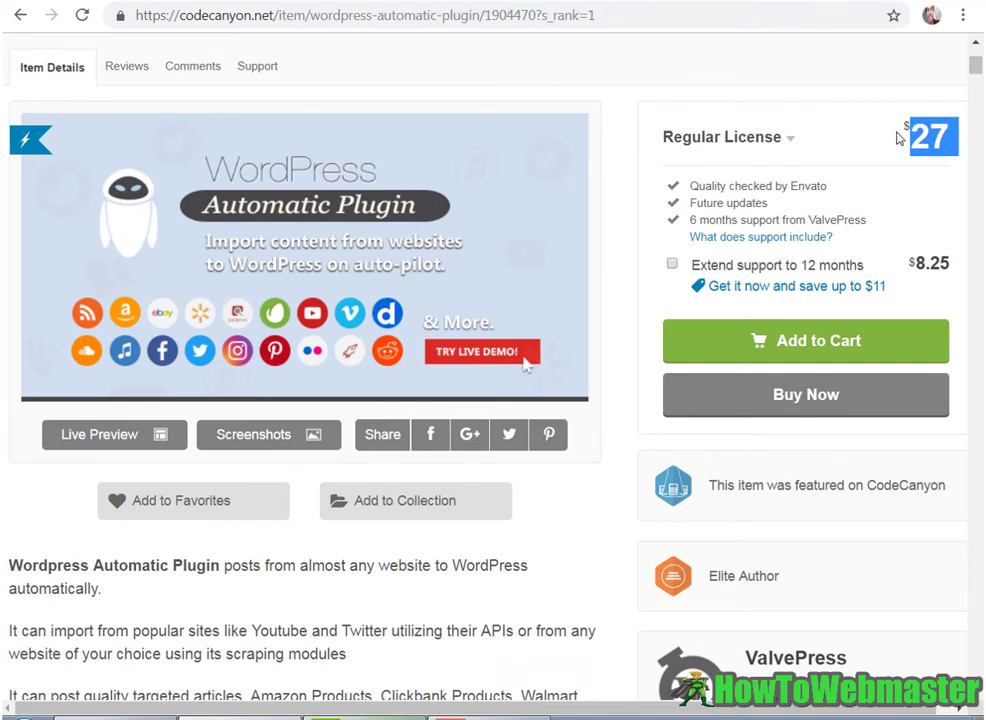
{"action": "left_click", "coordinate": [640, 146]}
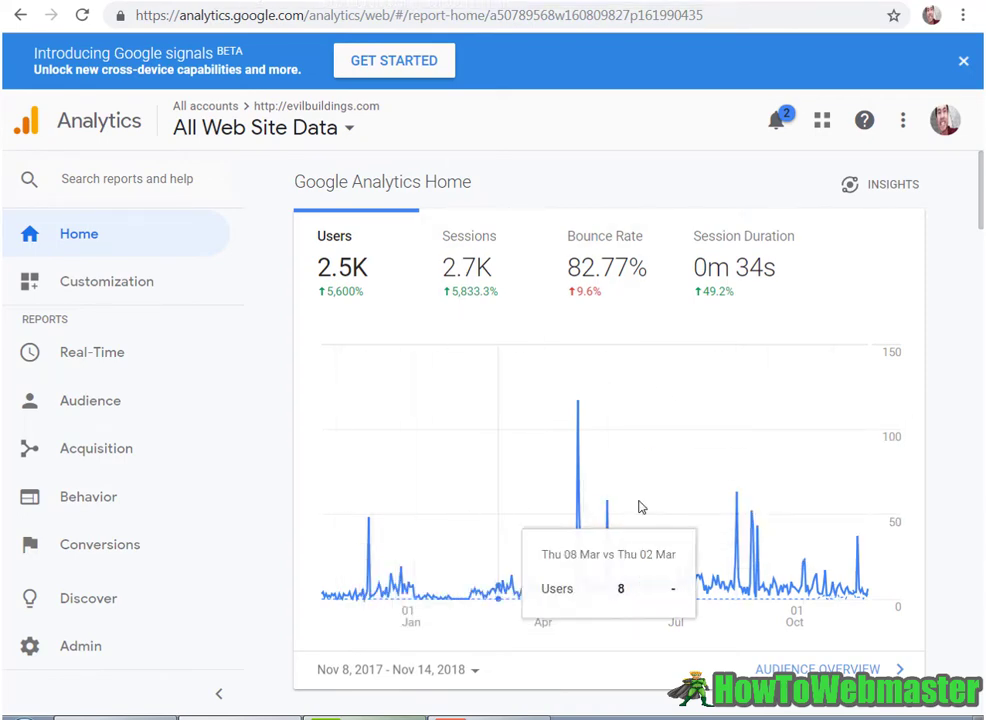
Step: Move between the front page and WP Automatic settings, ending on the newest post 'Halloween Decoration Evil Buildings'
{"action": "left_click", "coordinate": [367, 4]}
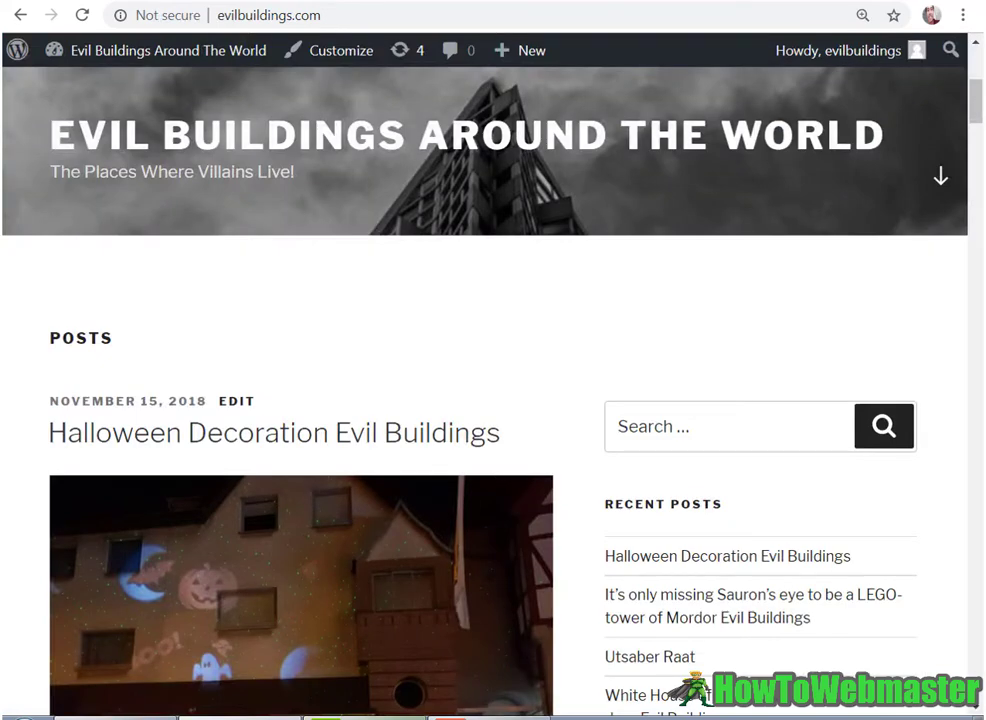
{"action": "key", "text": "ctrl+Tab"}
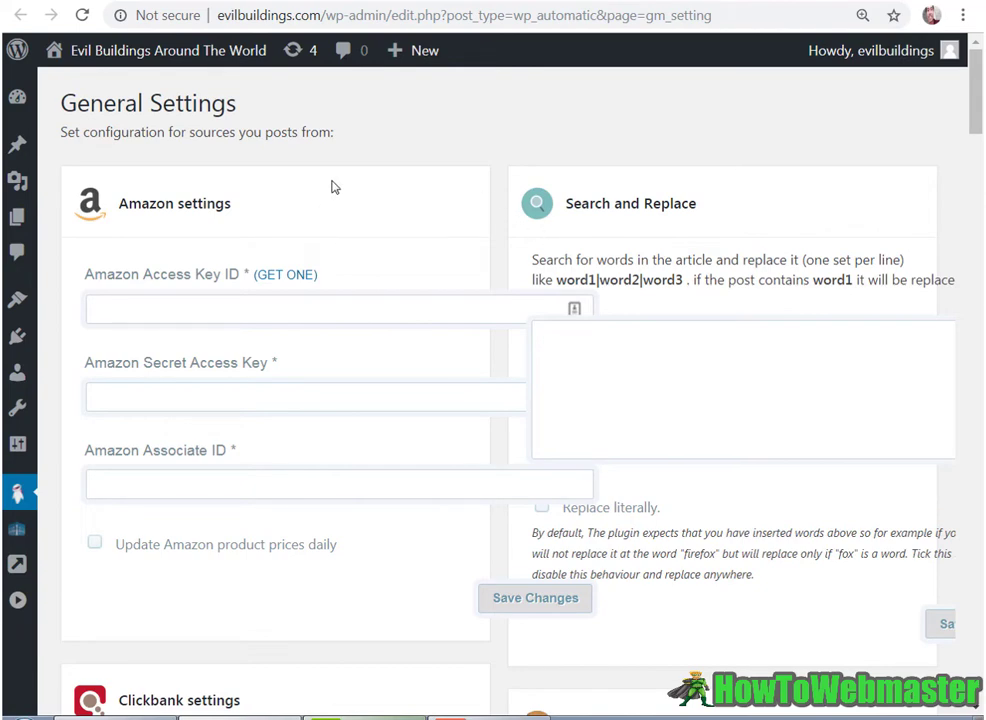
{"action": "left_click", "coordinate": [262, 50]}
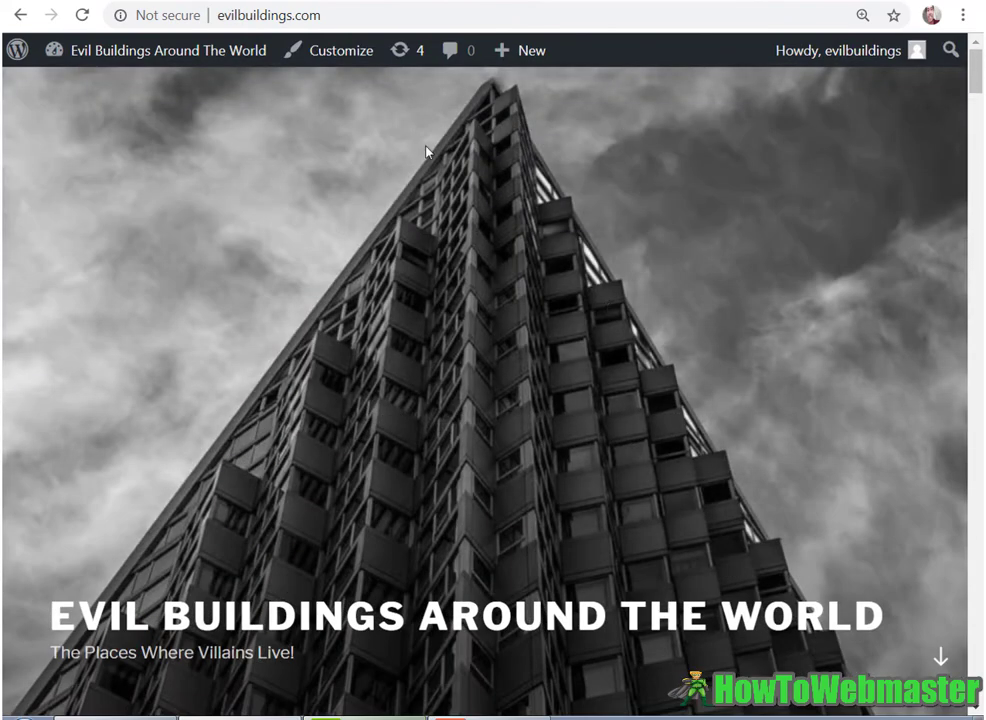
{"action": "scroll", "coordinate": [744, 433], "scroll_direction": "down", "scroll_amount": 8}
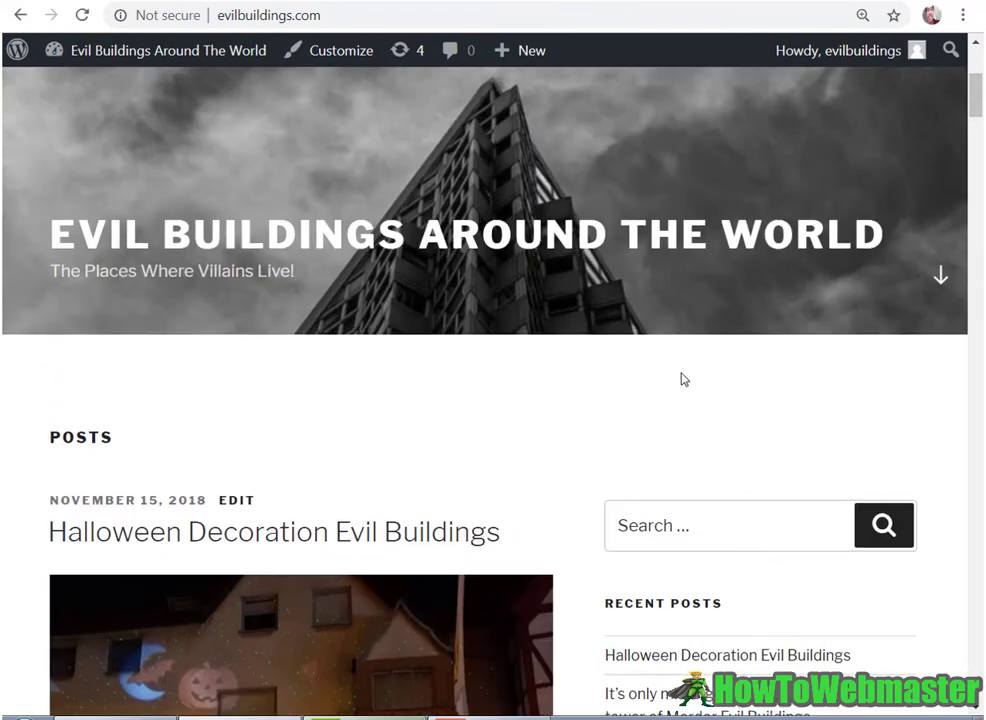
{"action": "scroll", "coordinate": [744, 433], "scroll_direction": "up", "scroll_amount": 7}
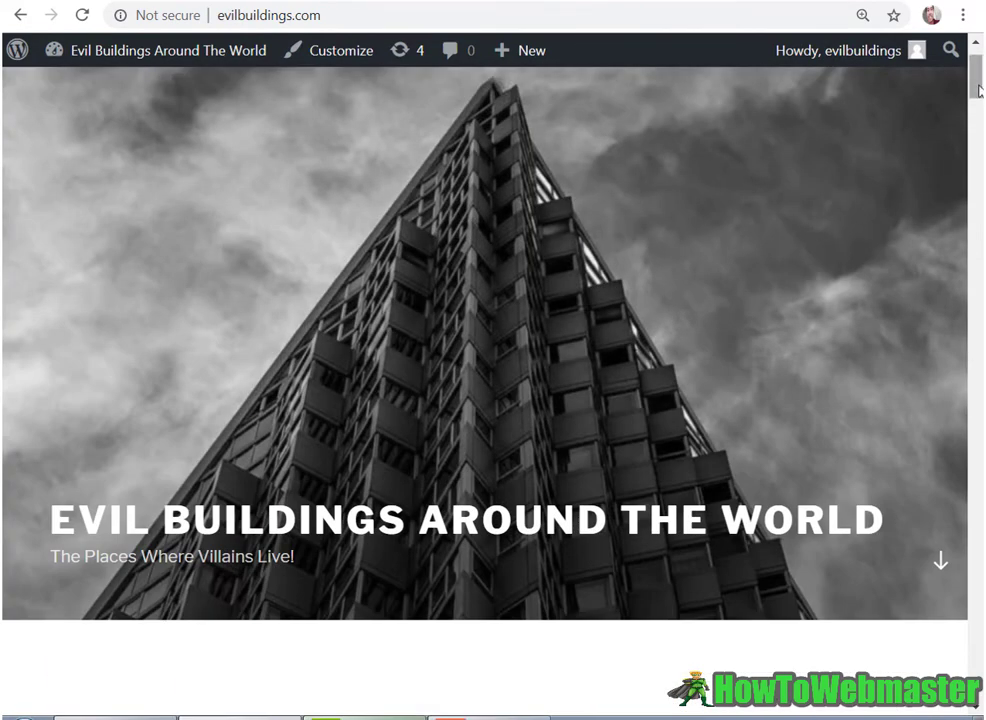
{"action": "left_click_drag", "start_coordinate": [978, 90], "coordinate": [872, 81]}
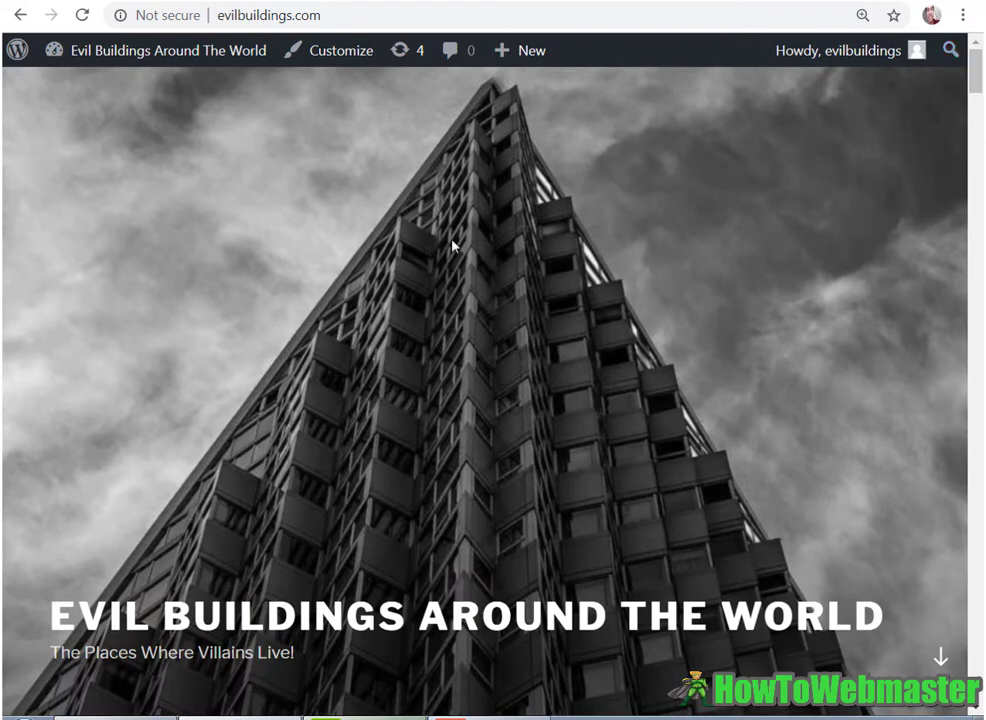
{"action": "scroll", "coordinate": [491, 491], "scroll_direction": "down", "scroll_amount": 3}
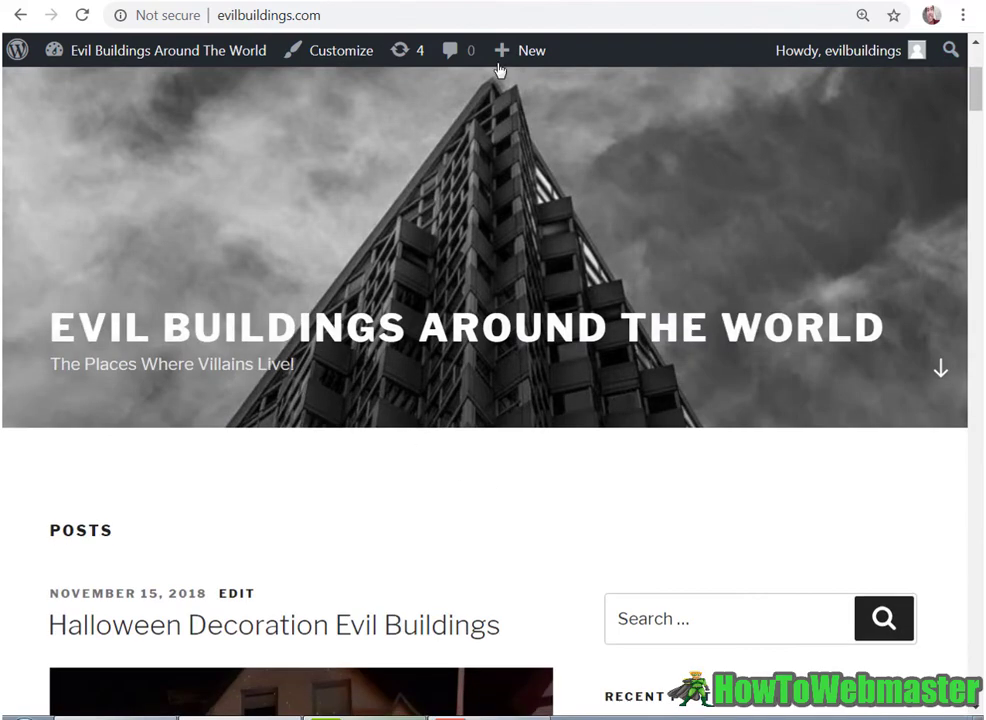
Step: Return to WP Automatic General Settings and scroll through its Amazon and Search and Replace options
{"action": "left_click", "coordinate": [410, 0]}
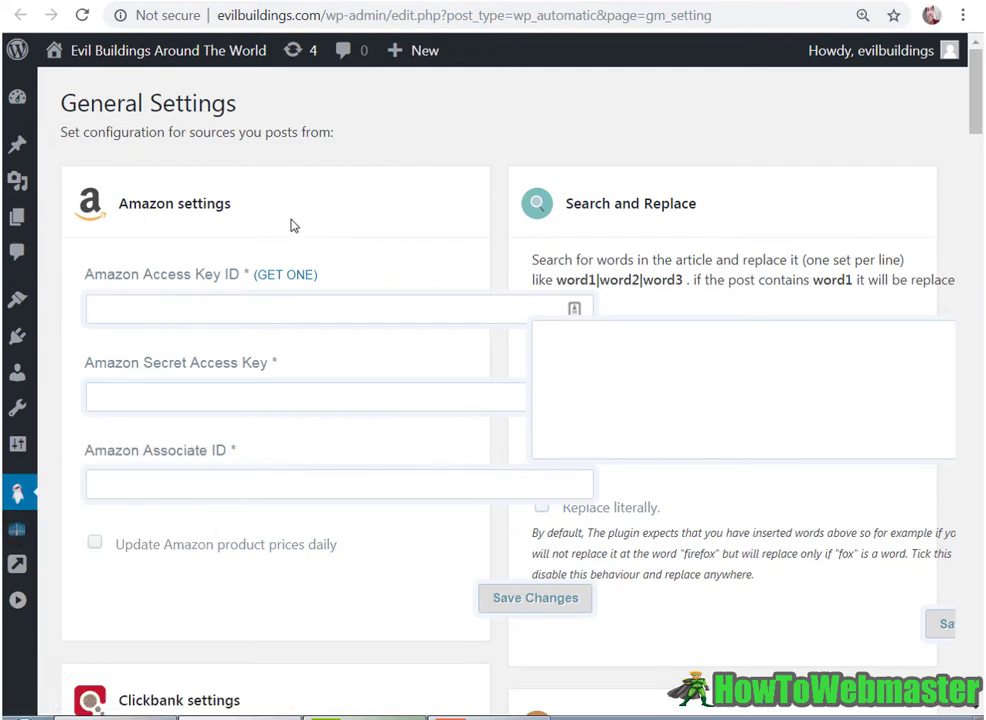
{"action": "scroll", "coordinate": [350, 252], "scroll_direction": "down", "scroll_amount": 1}
{"action": "scroll", "coordinate": [323, 177], "scroll_direction": "up", "scroll_amount": 1}
{"action": "scroll", "coordinate": [495, 189], "scroll_direction": "down", "scroll_amount": 5}
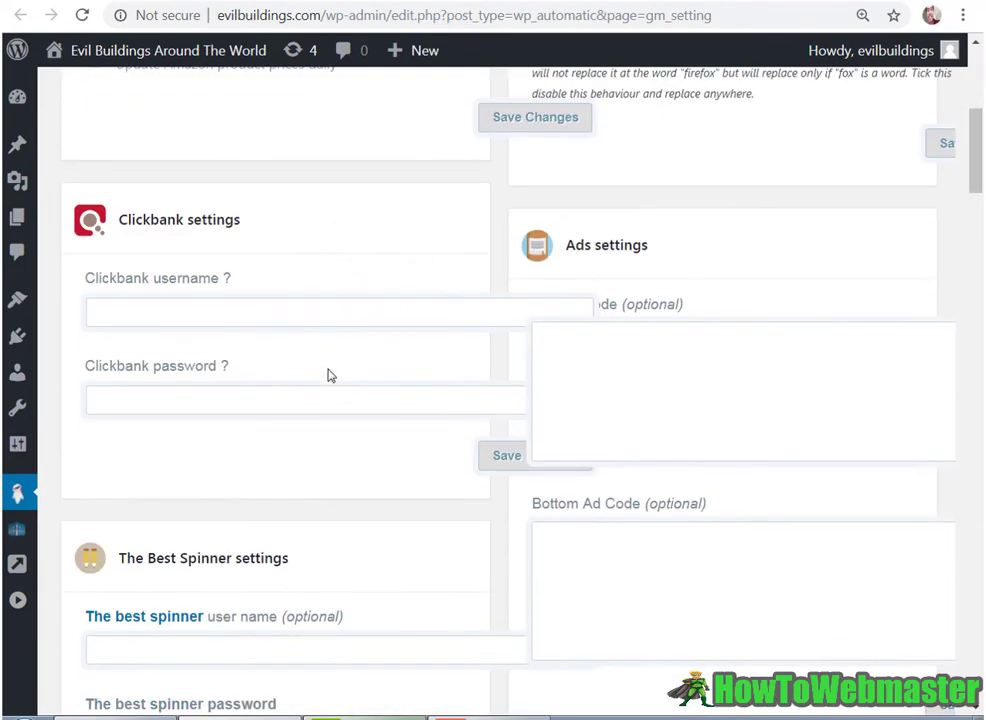
{"action": "scroll", "coordinate": [282, 352], "scroll_direction": "down", "scroll_amount": 2}
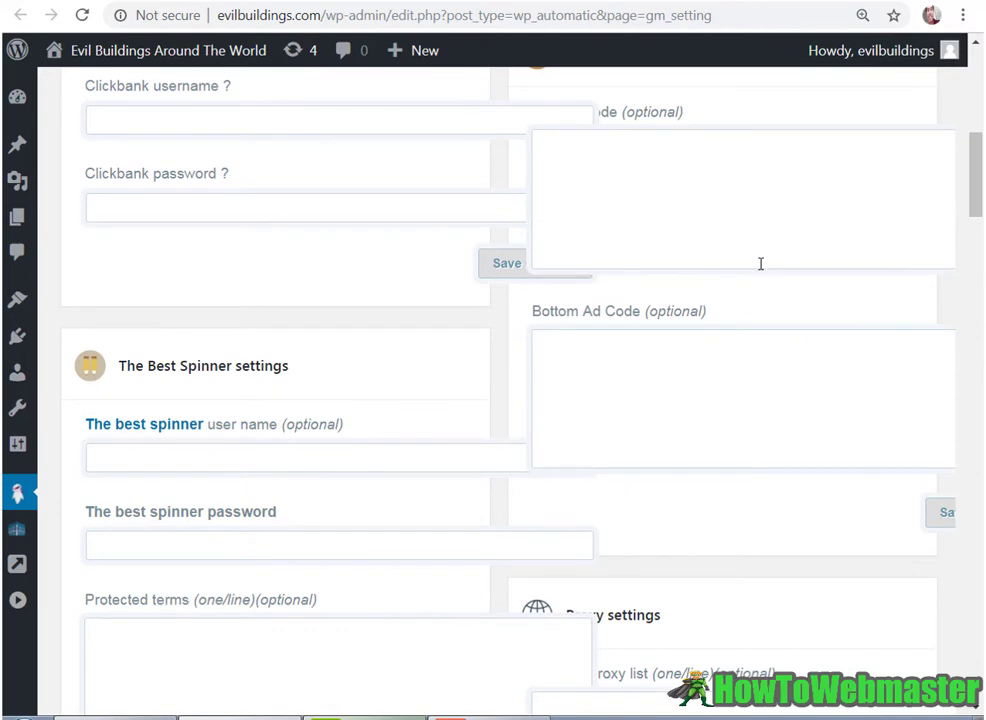
{"action": "scroll", "coordinate": [202, 479], "scroll_direction": "up", "scroll_amount": 7}
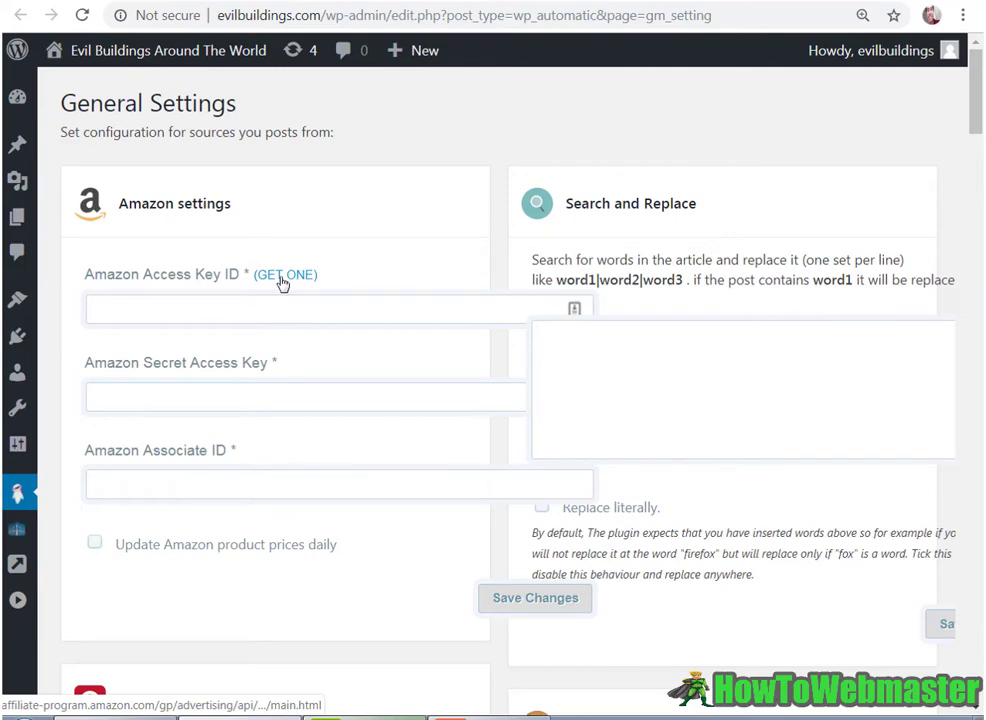
{"action": "scroll", "coordinate": [283, 284], "scroll_direction": "down", "scroll_amount": 2}
{"action": "scroll", "coordinate": [285, 315], "scroll_direction": "down", "scroll_amount": 1}
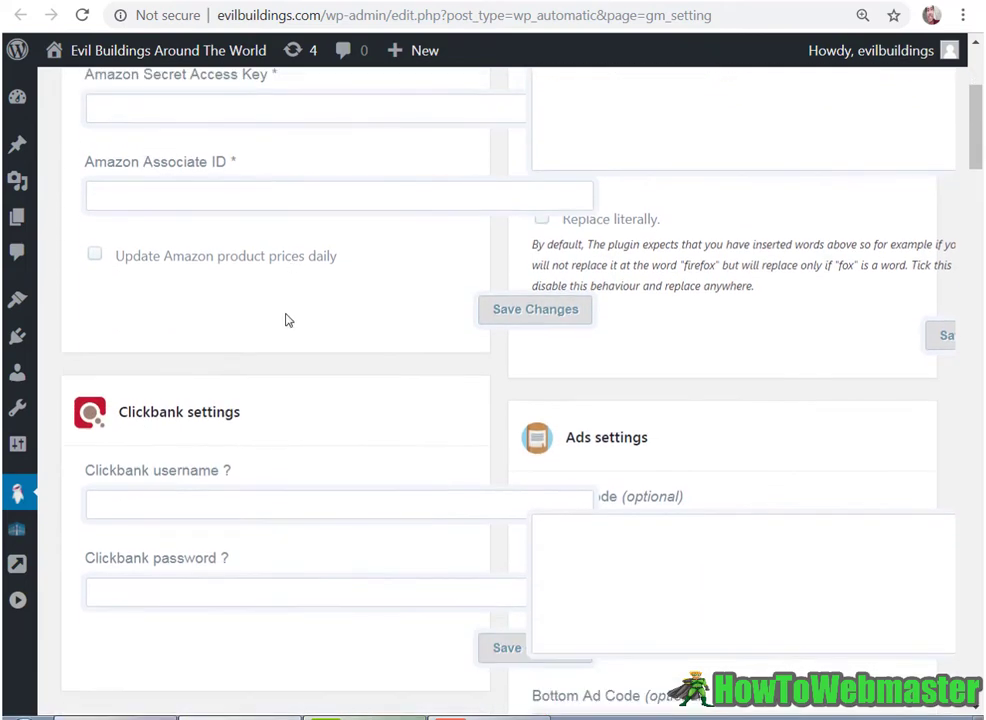
{"action": "scroll", "coordinate": [215, 476], "scroll_direction": "down", "scroll_amount": 2}
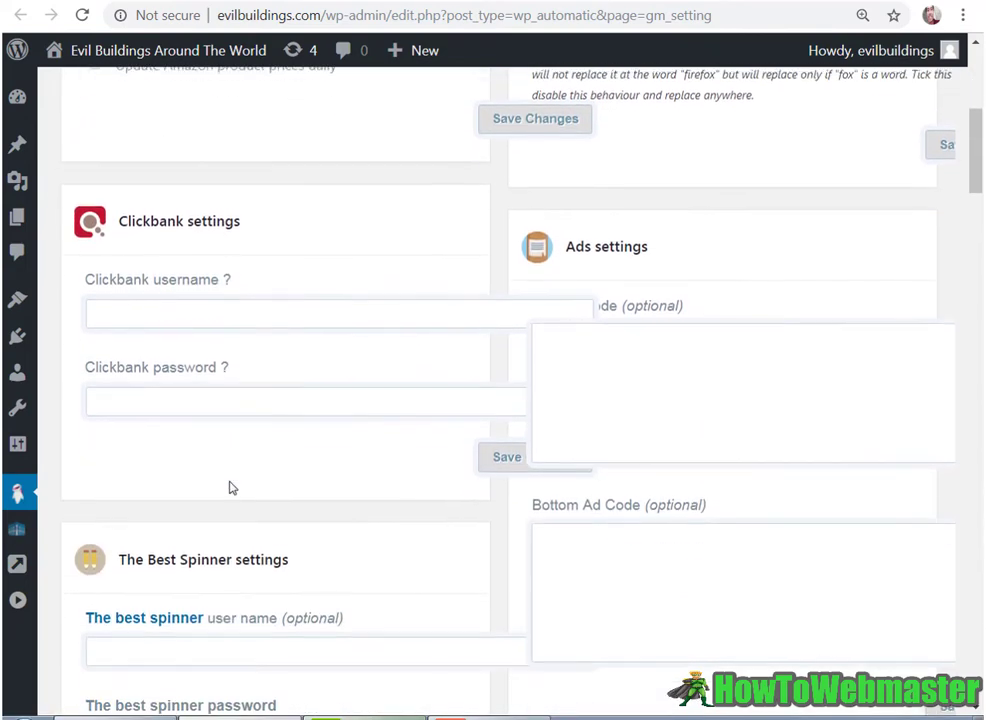
{"action": "scroll", "coordinate": [265, 502], "scroll_direction": "down", "scroll_amount": 1}
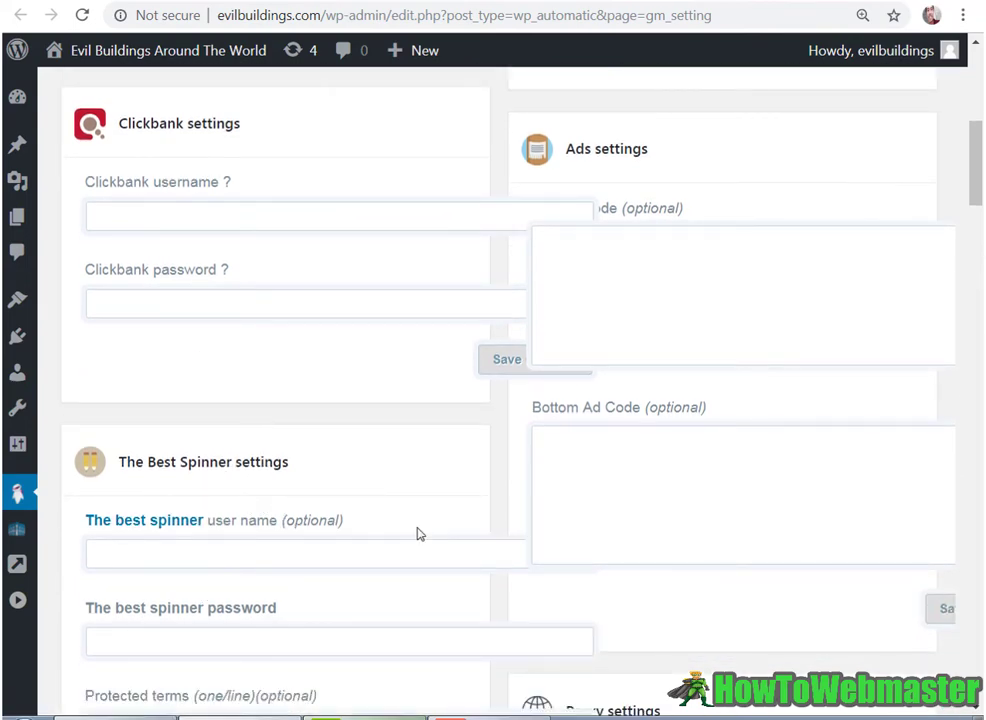
{"action": "scroll", "coordinate": [418, 530], "scroll_direction": "up", "scroll_amount": 5}
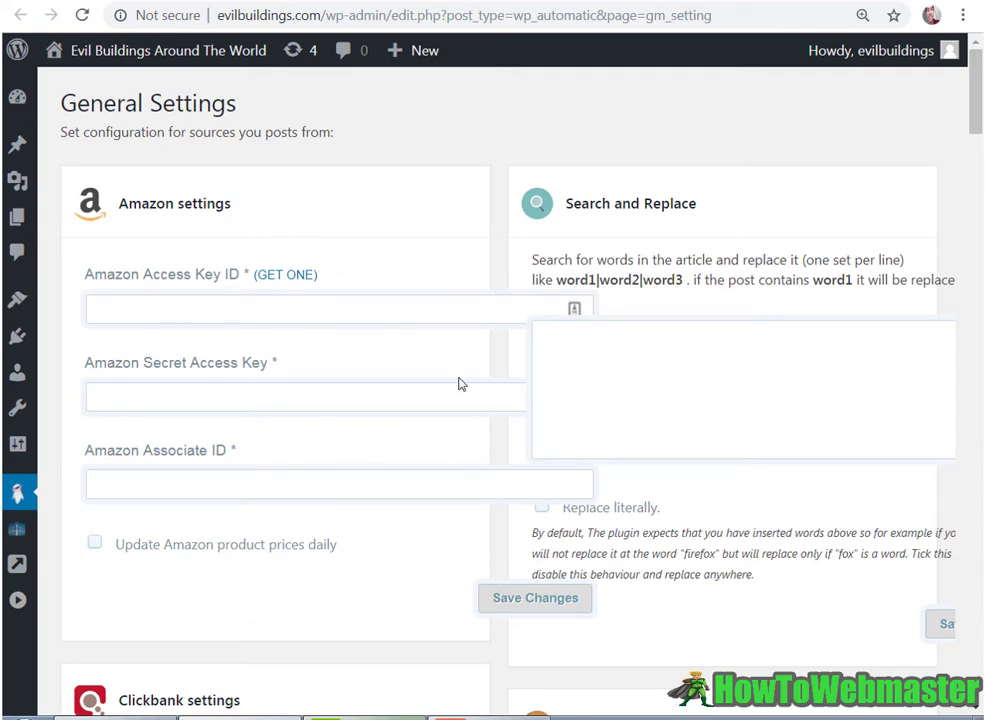
{"action": "scroll", "coordinate": [326, 534], "scroll_direction": "down", "scroll_amount": 1}
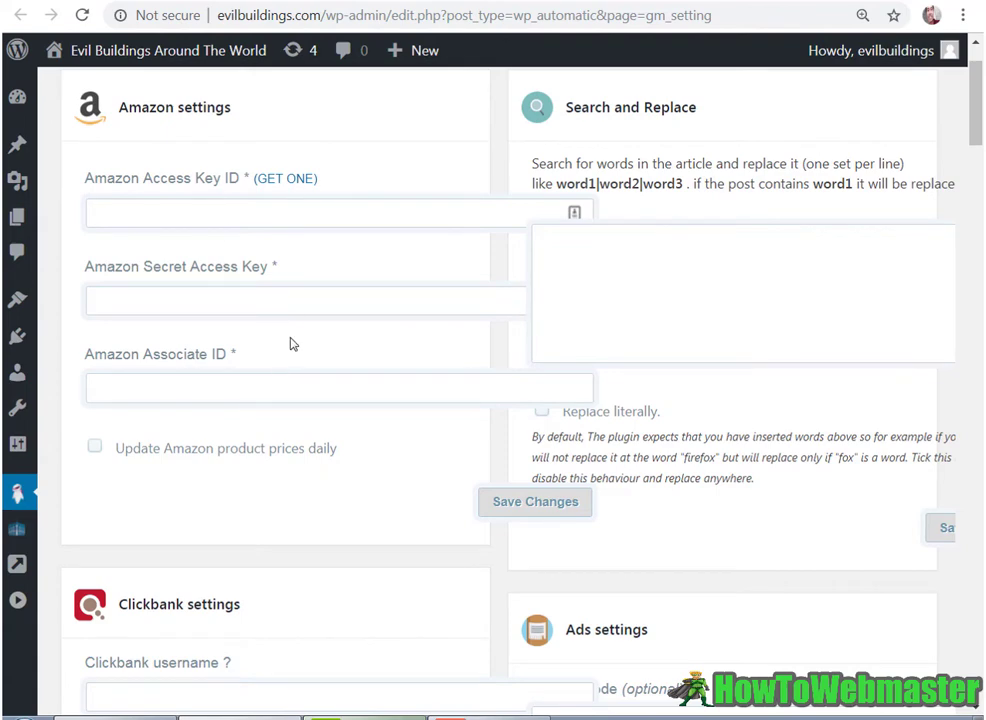
{"action": "scroll", "coordinate": [311, 516], "scroll_direction": "down", "scroll_amount": 1}
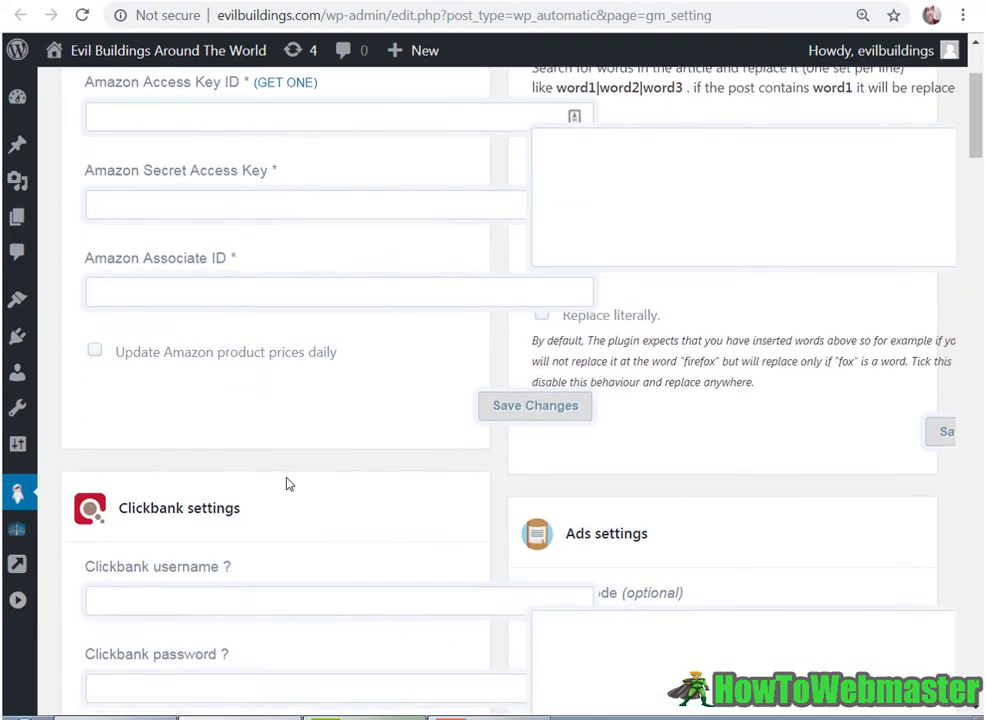
{"action": "scroll", "coordinate": [382, 600], "scroll_direction": "up", "scroll_amount": 2}
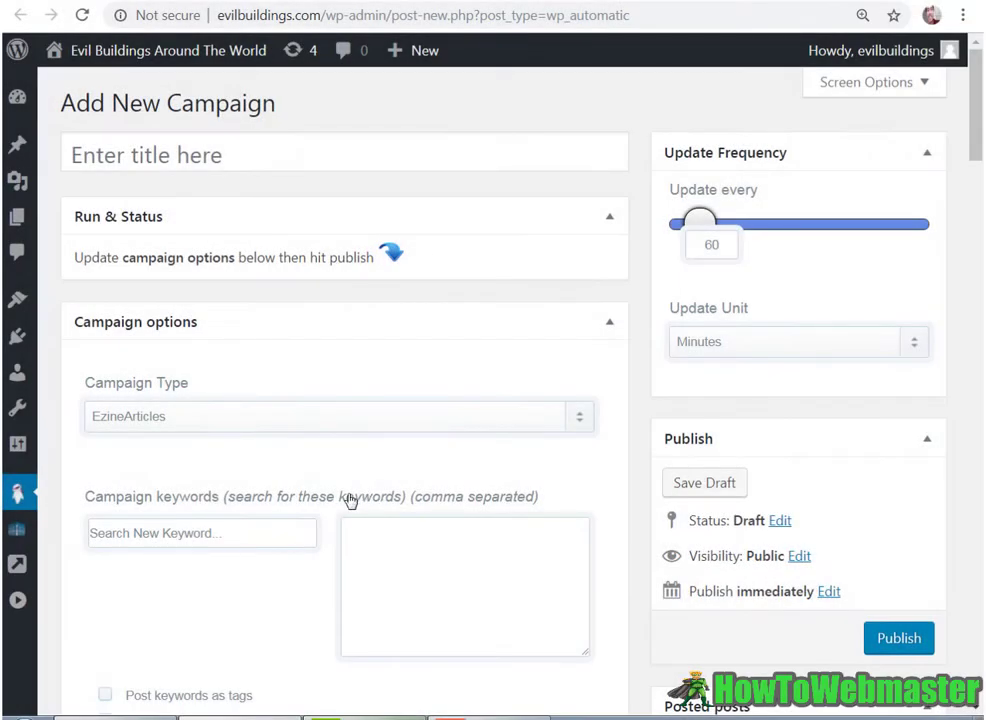
Step: Change the new campaign's type from EzineArticles to Reddit, revealing the maximum posts and URL fields
{"action": "mouse_move", "coordinate": [18, 495]}
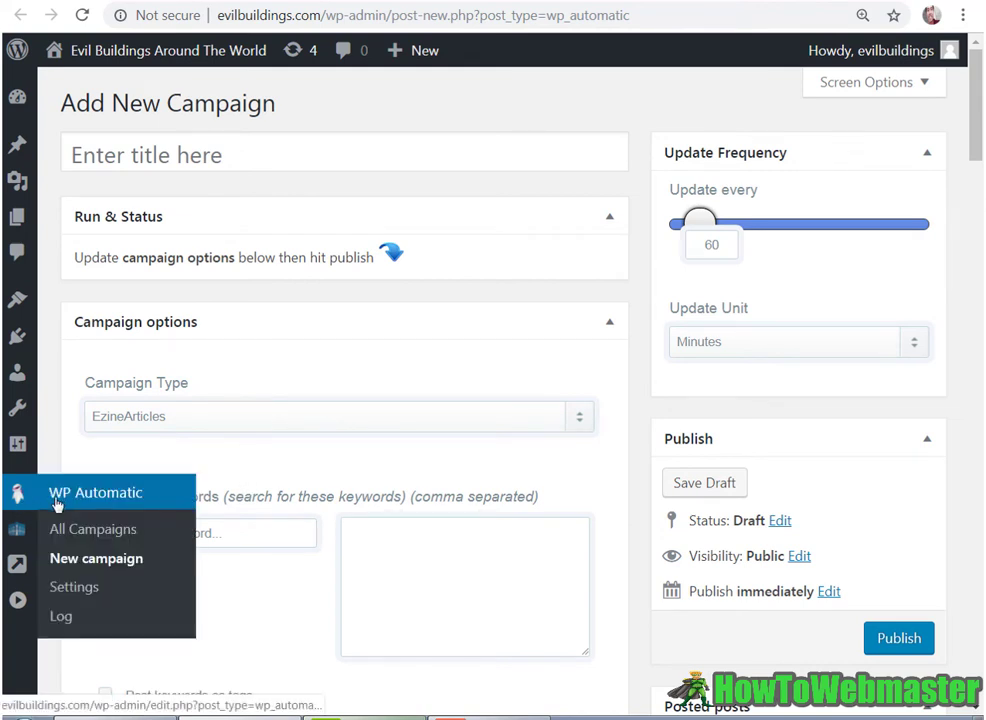
{"action": "scroll", "coordinate": [399, 413], "scroll_direction": "down", "scroll_amount": 1}
{"action": "left_click", "coordinate": [378, 325]}
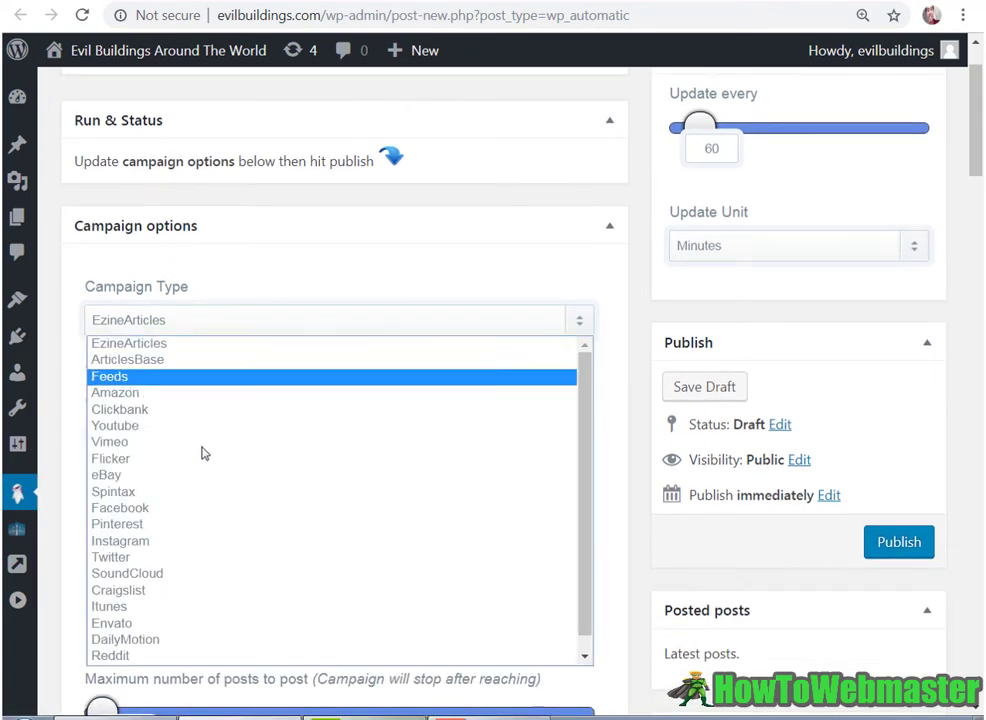
{"action": "left_click", "coordinate": [296, 275]}
{"action": "scroll", "coordinate": [327, 390], "scroll_direction": "up", "scroll_amount": 1}
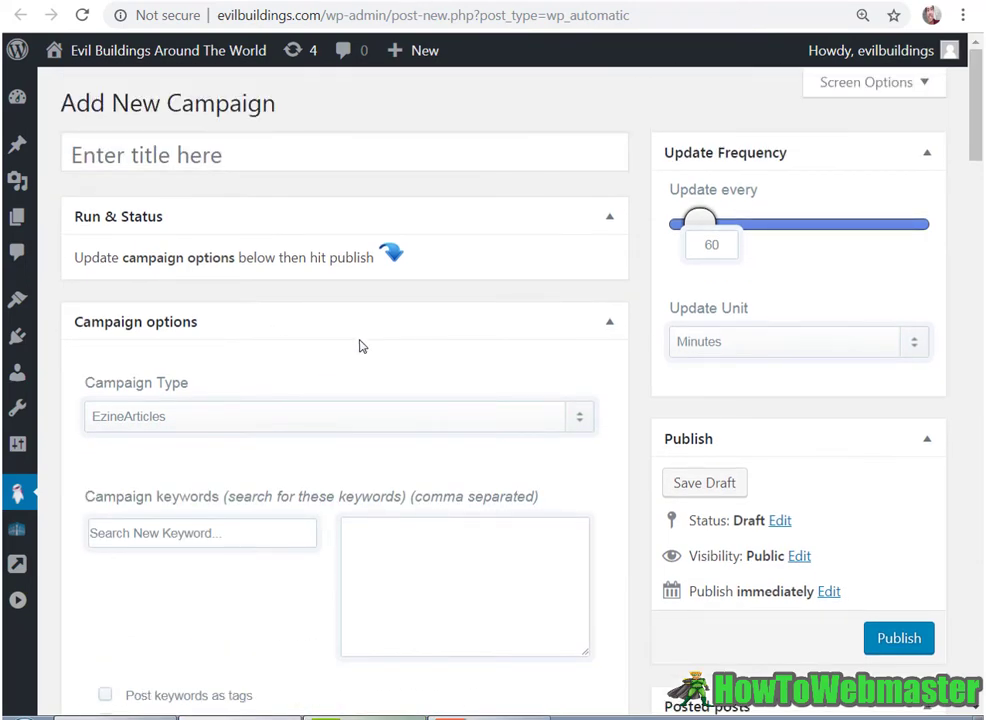
{"action": "key", "text": "r"}
{"action": "left_click", "coordinate": [487, 433]}
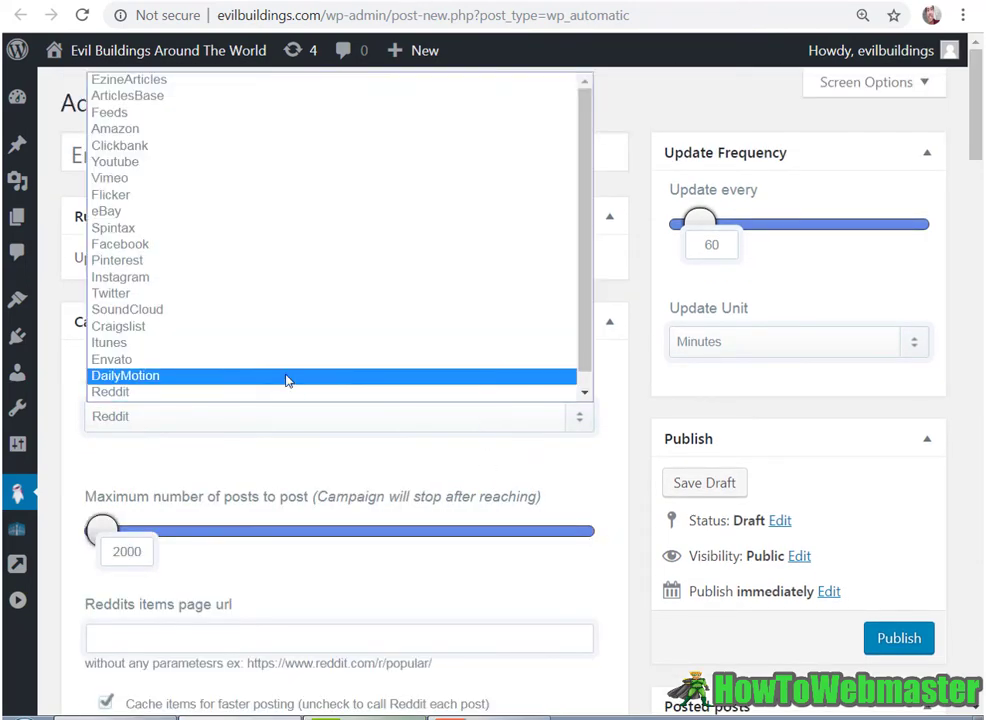
{"action": "left_click", "coordinate": [214, 392]}
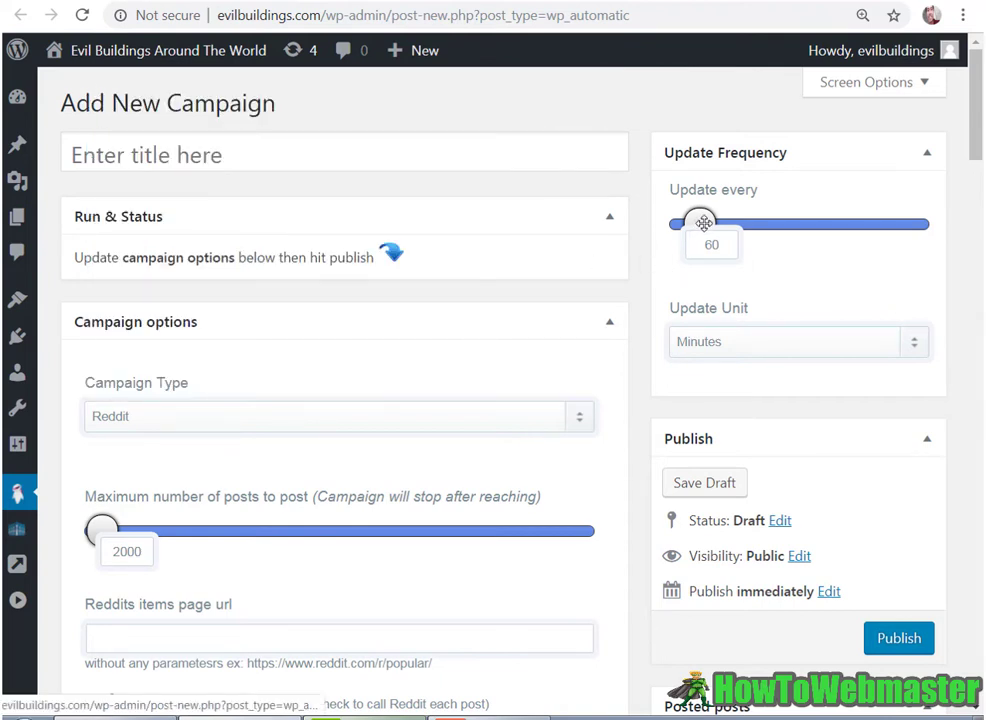
Step: Set the Update every value to 74 and switch the update unit from Minutes to Hours
{"action": "mouse_move", "coordinate": [704, 222]}
{"action": "left_mouse_down"}
{"action": "mouse_move", "coordinate": [750, 222]}
{"action": "mouse_move", "coordinate": [703, 222]}
{"action": "left_mouse_up"}
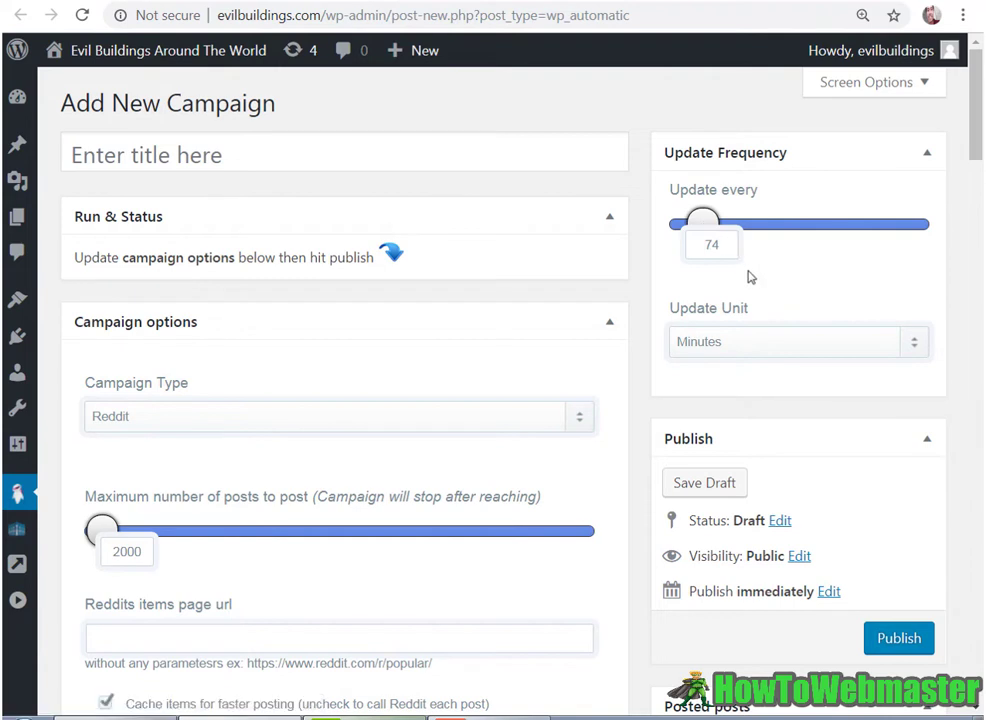
{"action": "double_click", "coordinate": [718, 243]}
{"action": "left_click_drag", "start_coordinate": [876, 277], "coordinate": [876, 218]}
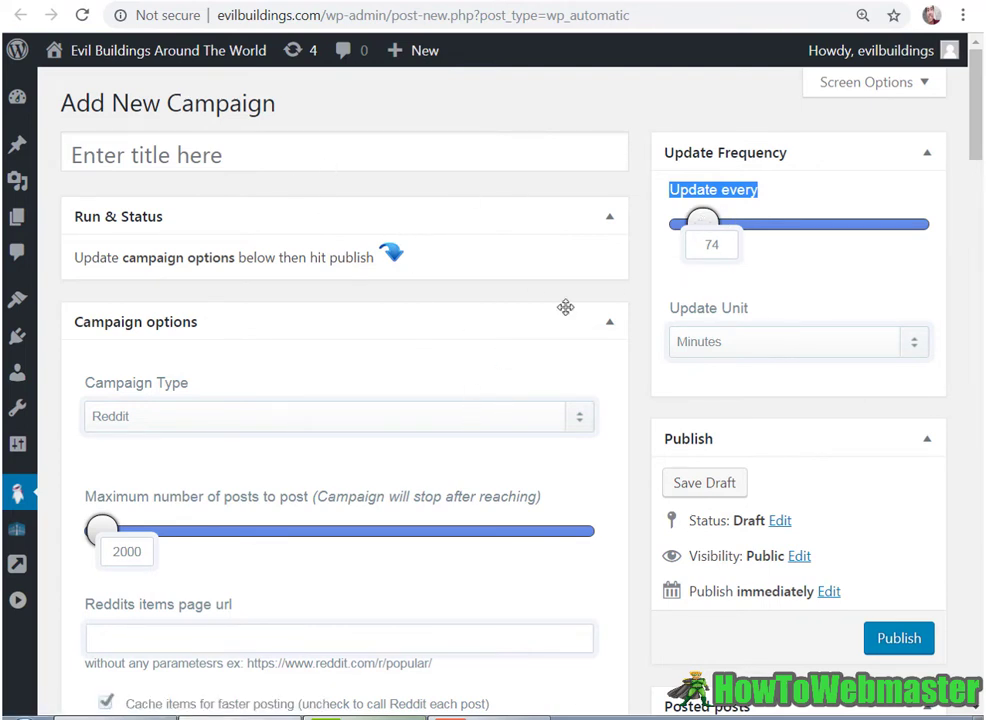
{"action": "left_click", "coordinate": [914, 350]}
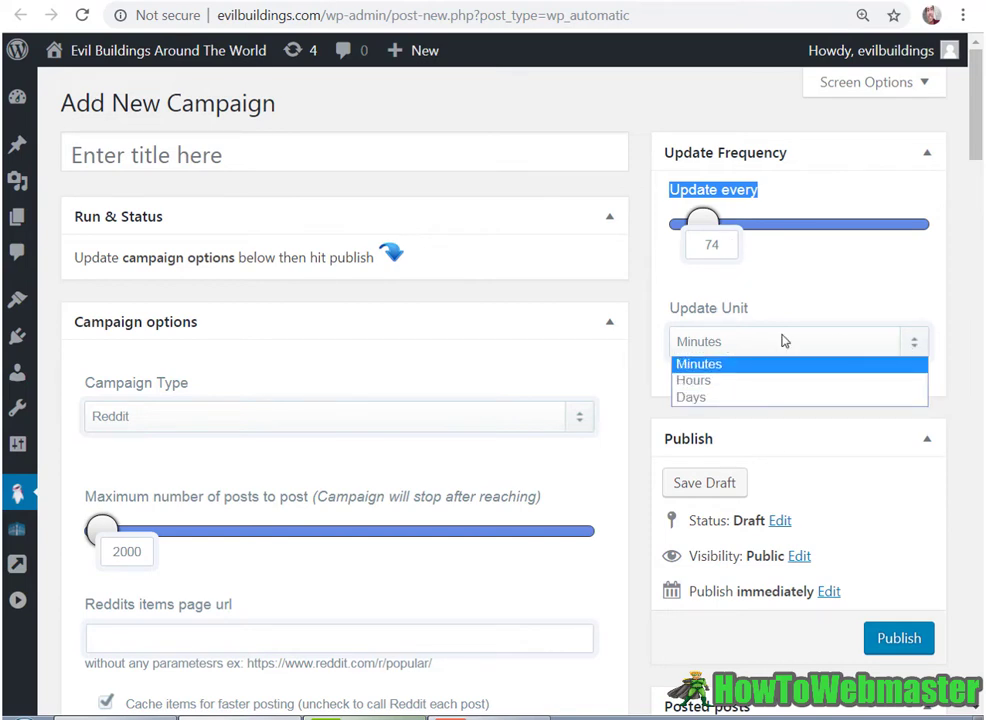
{"action": "left_click", "coordinate": [777, 380]}
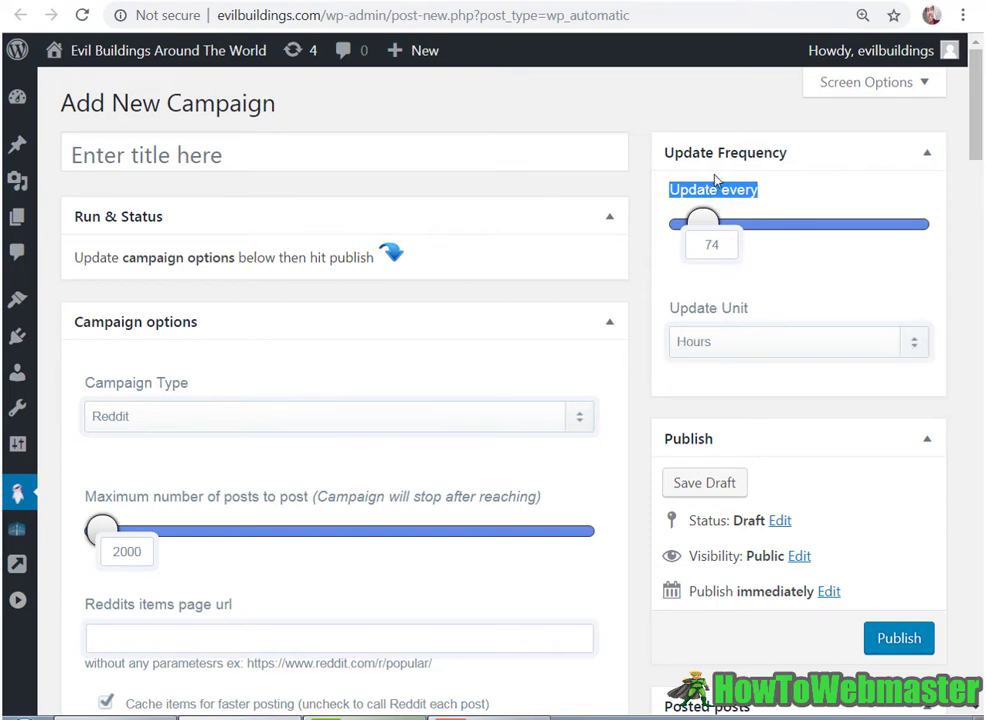
{"action": "scroll", "coordinate": [605, 508], "scroll_direction": "down", "scroll_amount": 2}
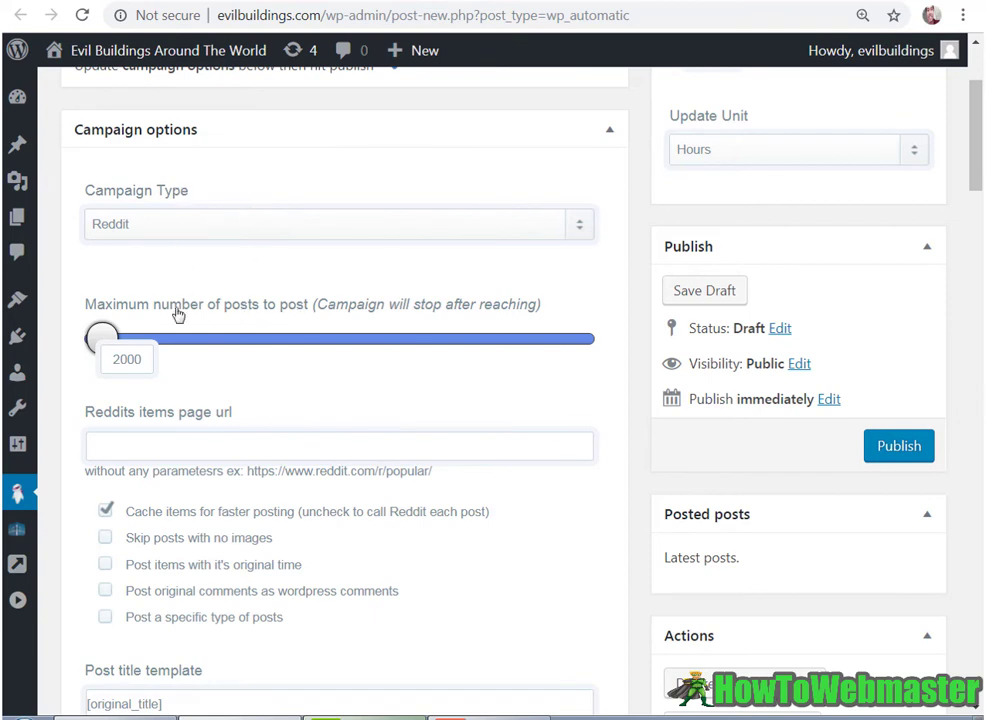
Step: Adjust the maximum posts value, raising it to 1000000 then lowering it to 405765
{"action": "left_click_drag", "start_coordinate": [103, 338], "coordinate": [656, 337]}
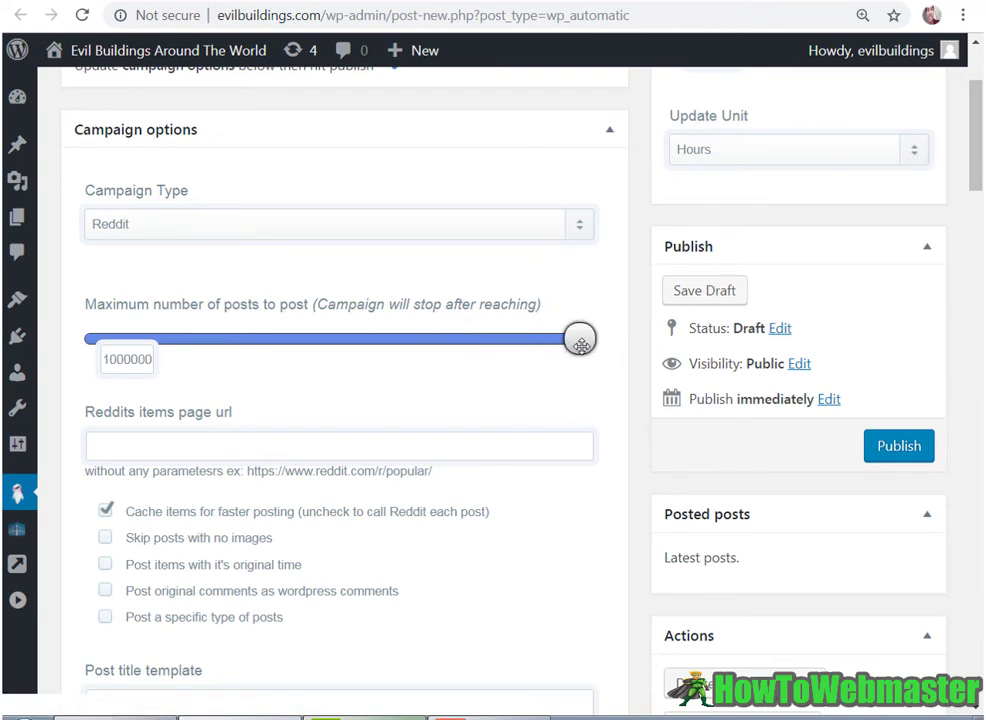
{"action": "left_click_drag", "start_coordinate": [580, 341], "coordinate": [359, 338]}
{"action": "scroll", "coordinate": [429, 373], "scroll_direction": "down", "scroll_amount": 1}
{"action": "scroll", "coordinate": [429, 373], "scroll_direction": "down", "scroll_amount": 1}
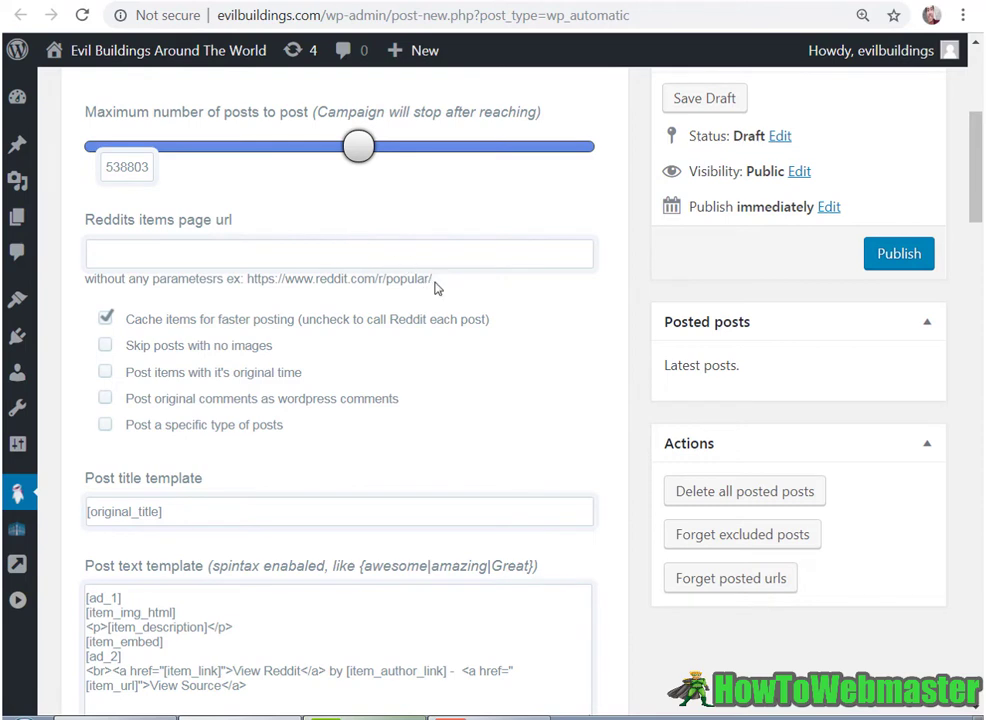
{"action": "left_click_drag", "start_coordinate": [436, 288], "coordinate": [253, 286]}
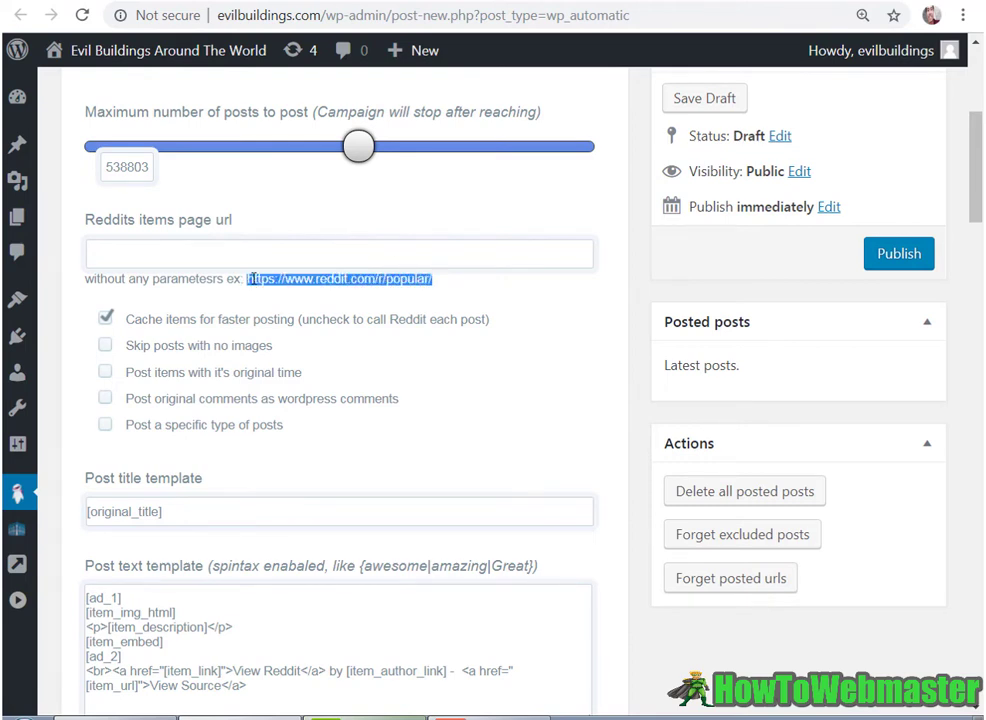
{"action": "right_click", "coordinate": [251, 279]}
{"action": "left_click", "coordinate": [280, 292]}
{"action": "right_click", "coordinate": [228, 254]}
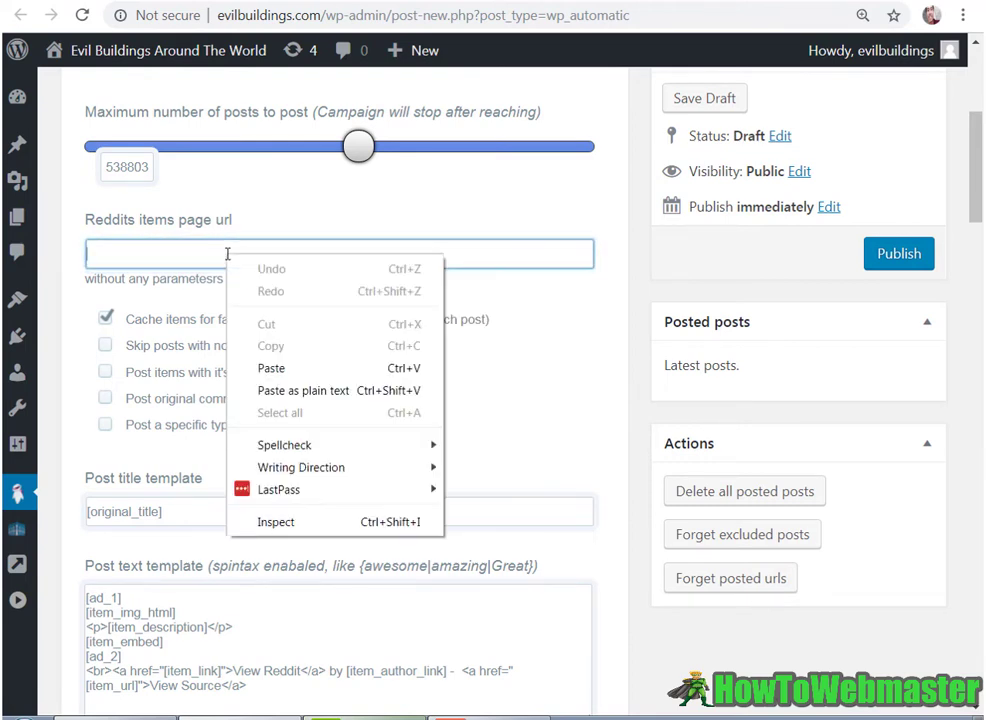
{"action": "left_click", "coordinate": [262, 369]}
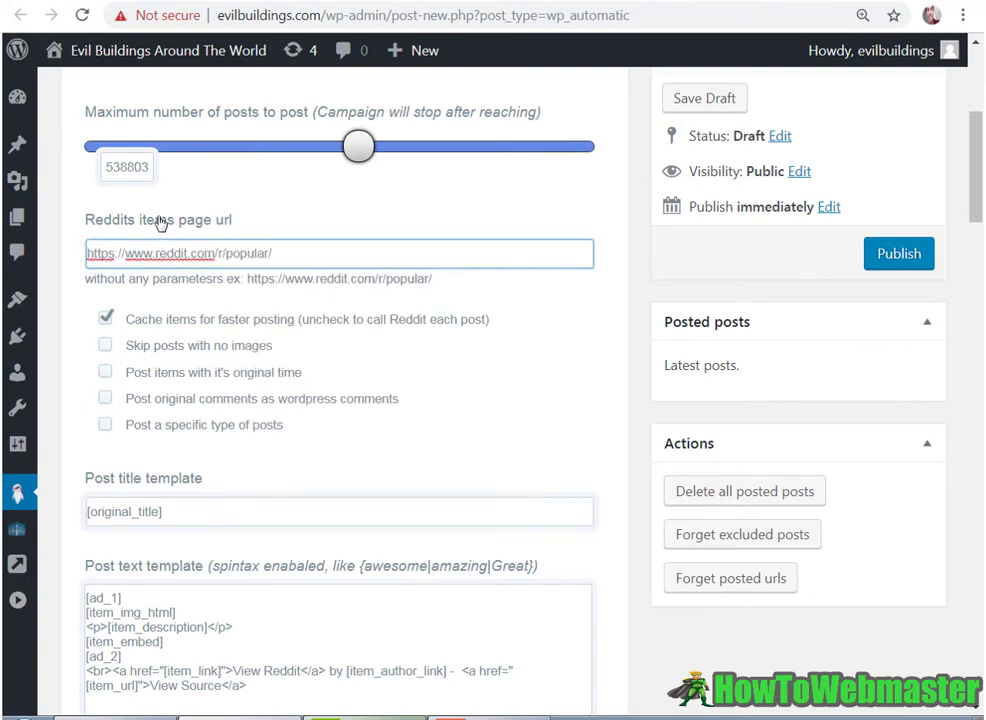
{"action": "left_click_drag", "start_coordinate": [293, 259], "coordinate": [90, 240]}
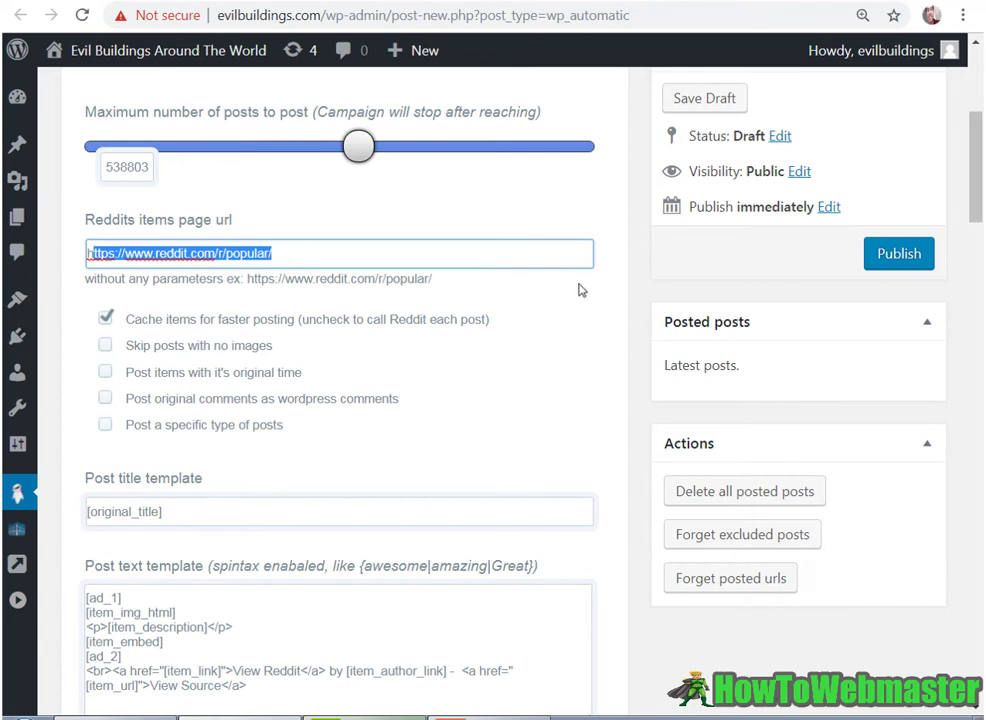
{"action": "scroll", "coordinate": [578, 290], "scroll_direction": "down", "scroll_amount": 3}
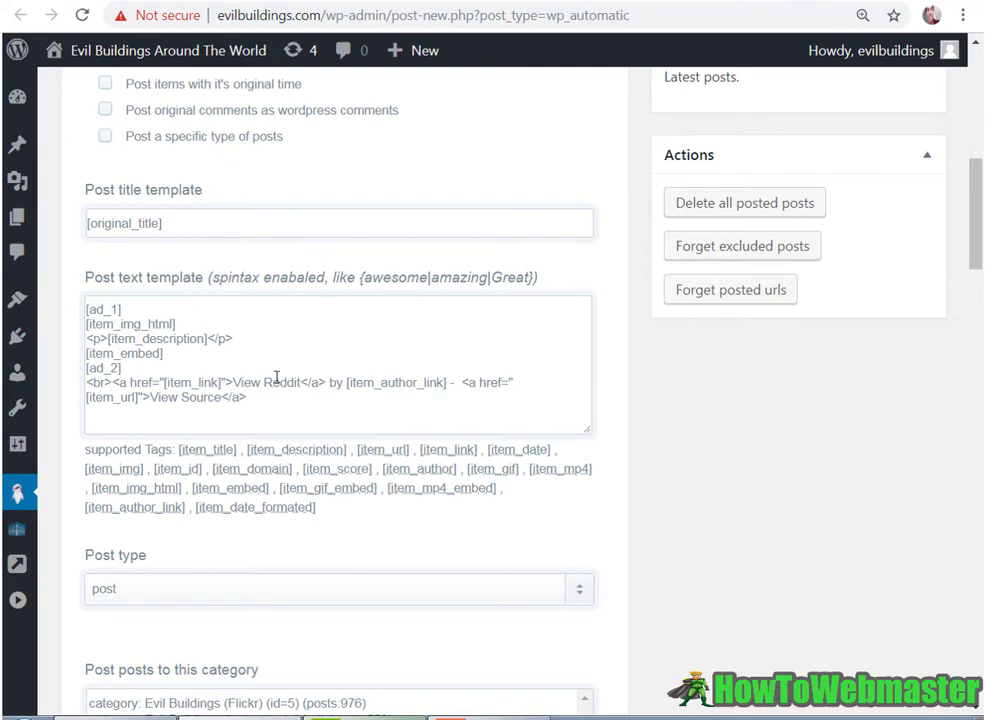
{"action": "left_click_drag", "start_coordinate": [261, 382], "coordinate": [294, 382]}
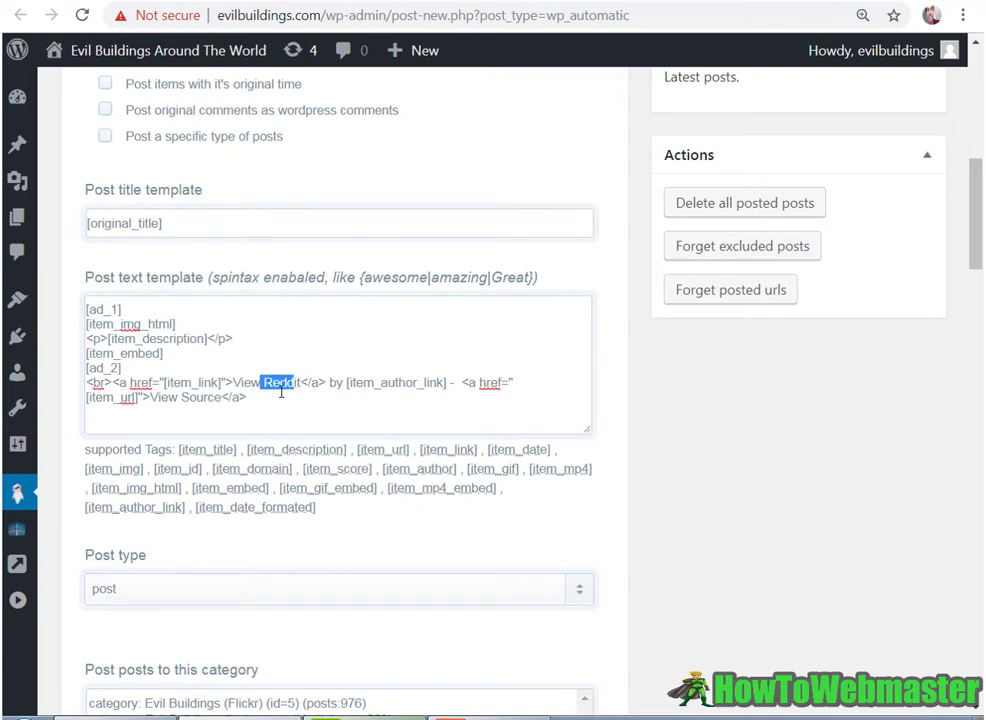
{"action": "left_click", "coordinate": [247, 397]}
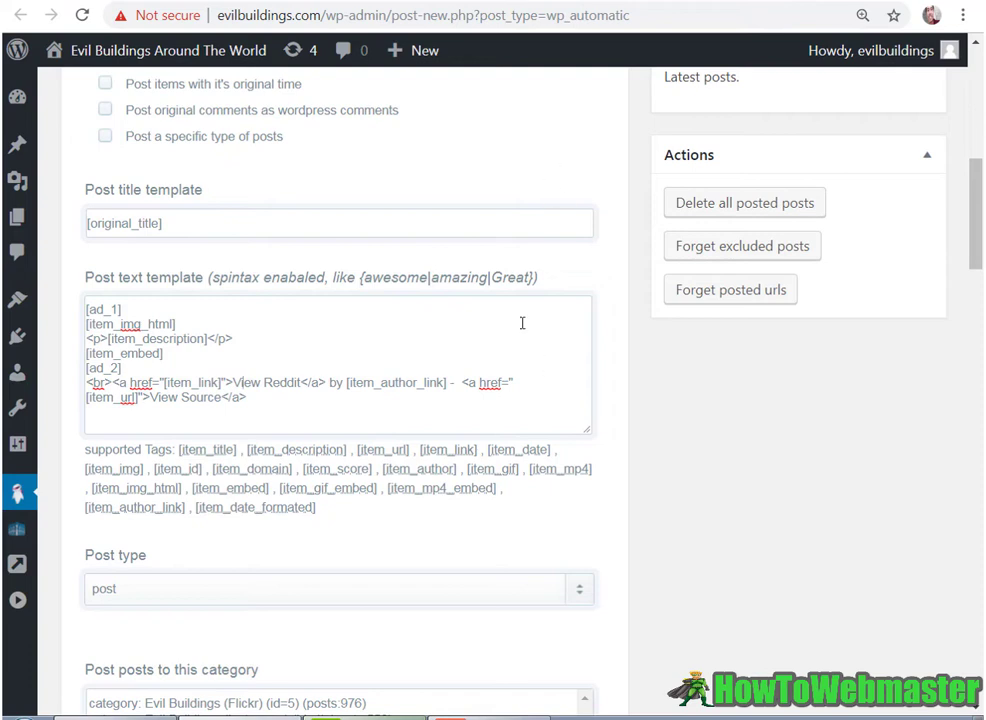
{"action": "scroll", "coordinate": [527, 338], "scroll_direction": "down", "scroll_amount": 1}
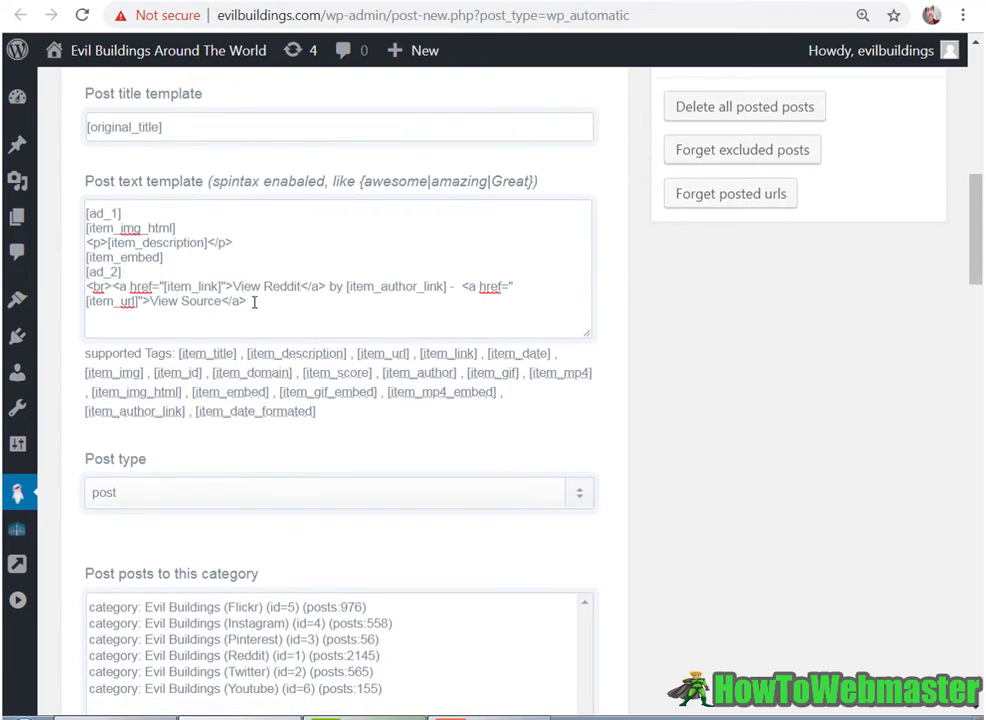
{"action": "left_click_drag", "start_coordinate": [254, 302], "coordinate": [97, 297]}
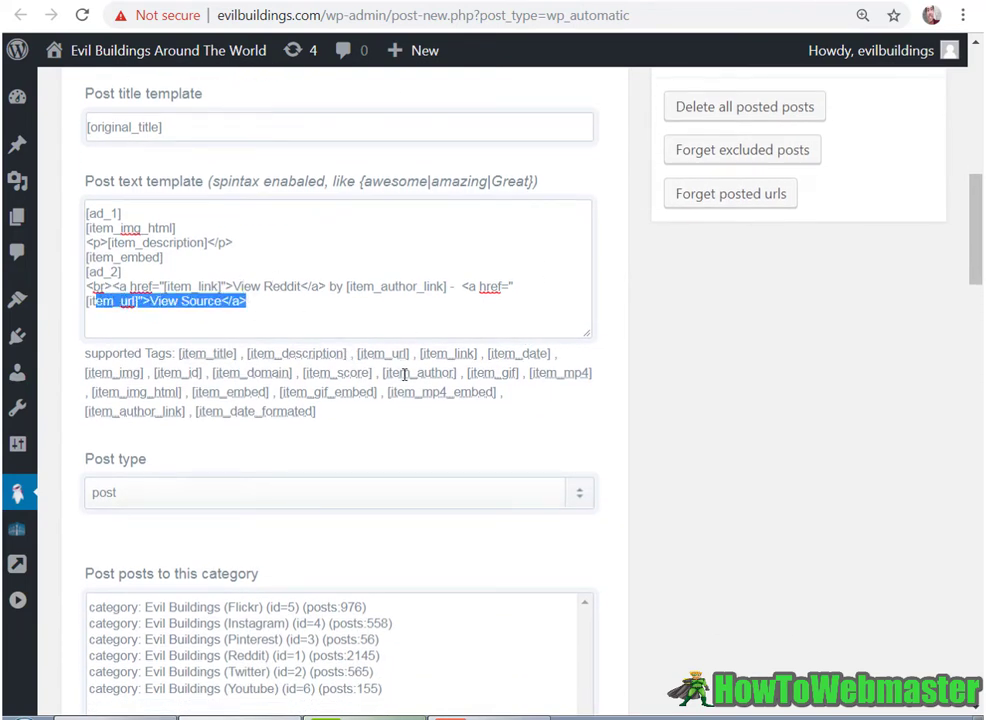
{"action": "left_click_drag", "start_coordinate": [357, 353], "coordinate": [384, 353]}
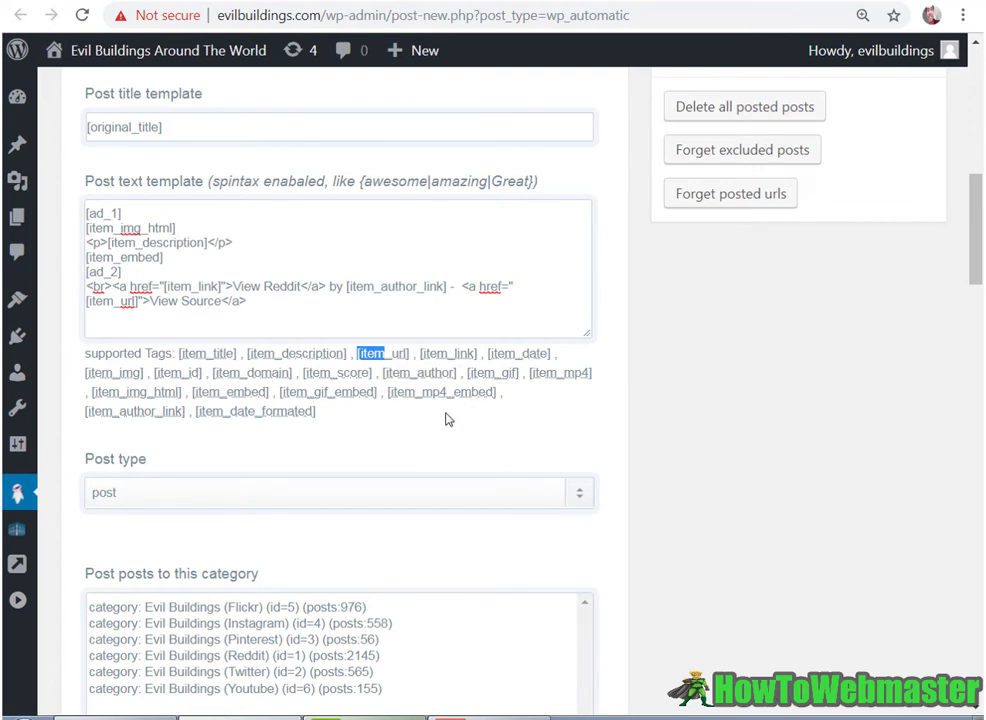
{"action": "scroll", "coordinate": [447, 419], "scroll_direction": "down", "scroll_amount": 3}
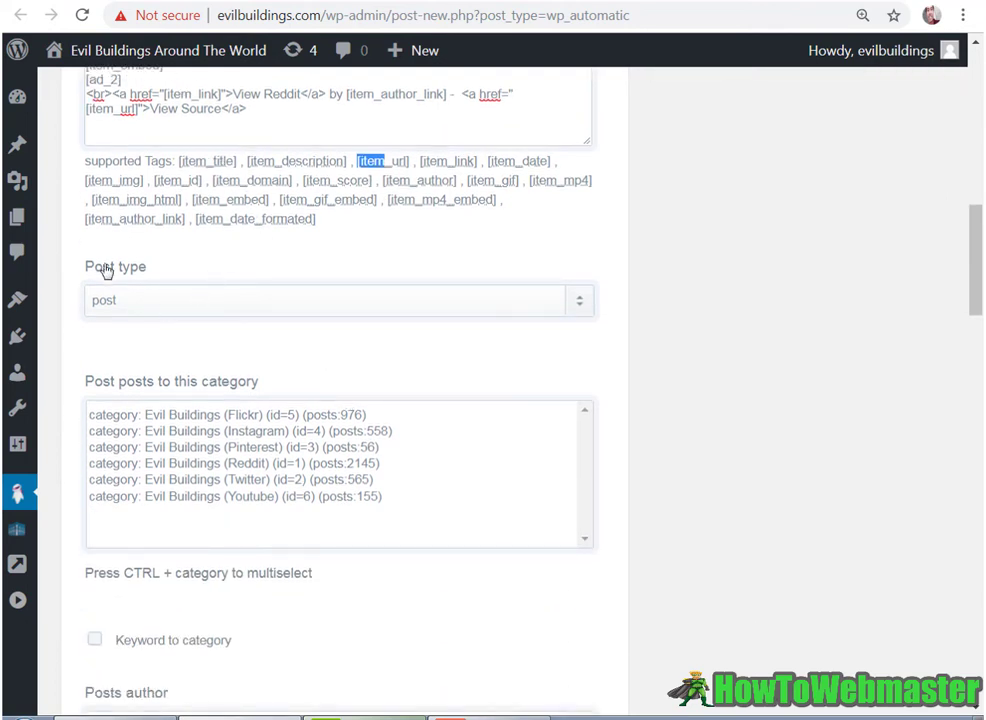
Step: Keep the post type as 'post' and assign posts to the Evil Buildings (Reddit) category
{"action": "left_click", "coordinate": [418, 304]}
{"action": "left_click", "coordinate": [418, 304]}
{"action": "left_click", "coordinate": [261, 464]}
{"action": "scroll", "coordinate": [484, 487], "scroll_direction": "down", "scroll_amount": 3}
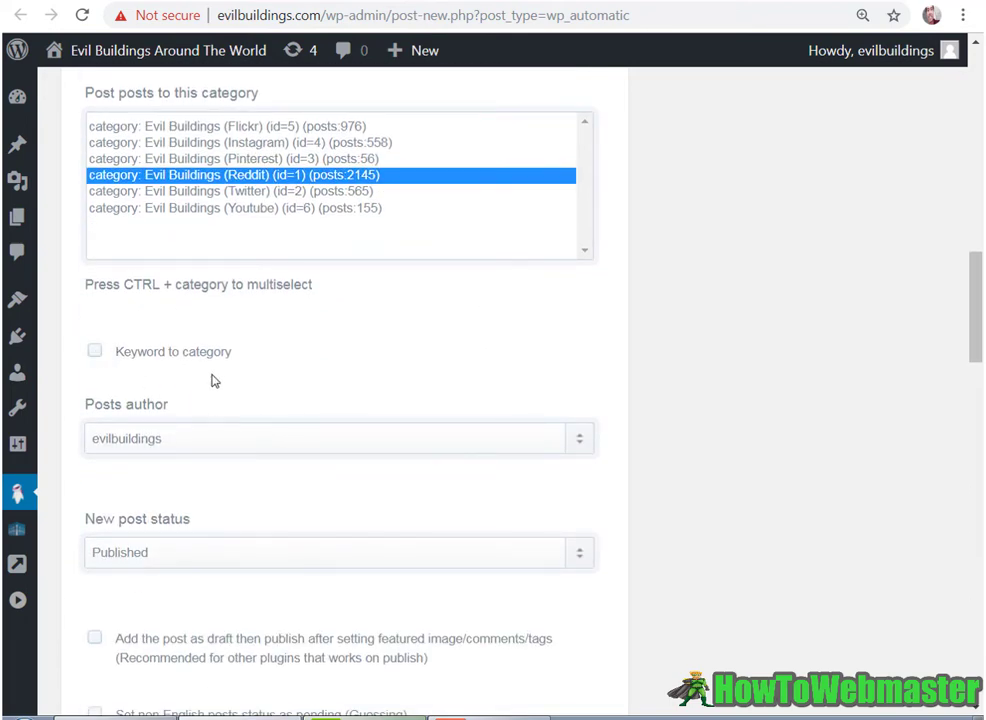
{"action": "scroll", "coordinate": [220, 381], "scroll_direction": "down", "scroll_amount": 1}
Step: Keep the new post status set to Published
{"action": "scroll", "coordinate": [229, 381], "scroll_direction": "down", "scroll_amount": 2}
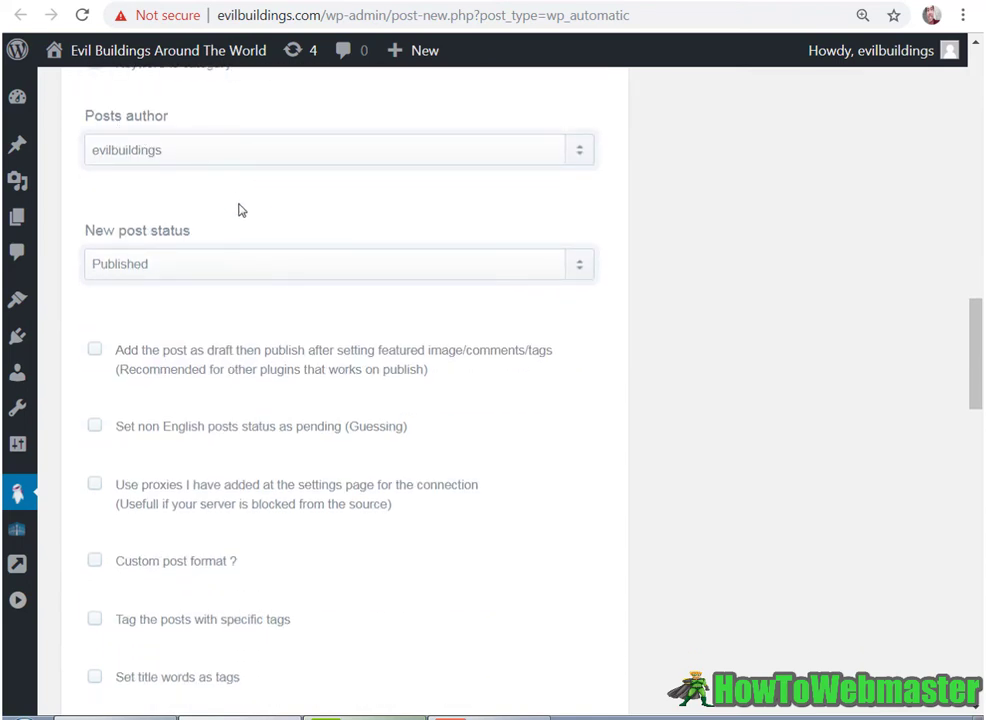
{"action": "left_click", "coordinate": [213, 273]}
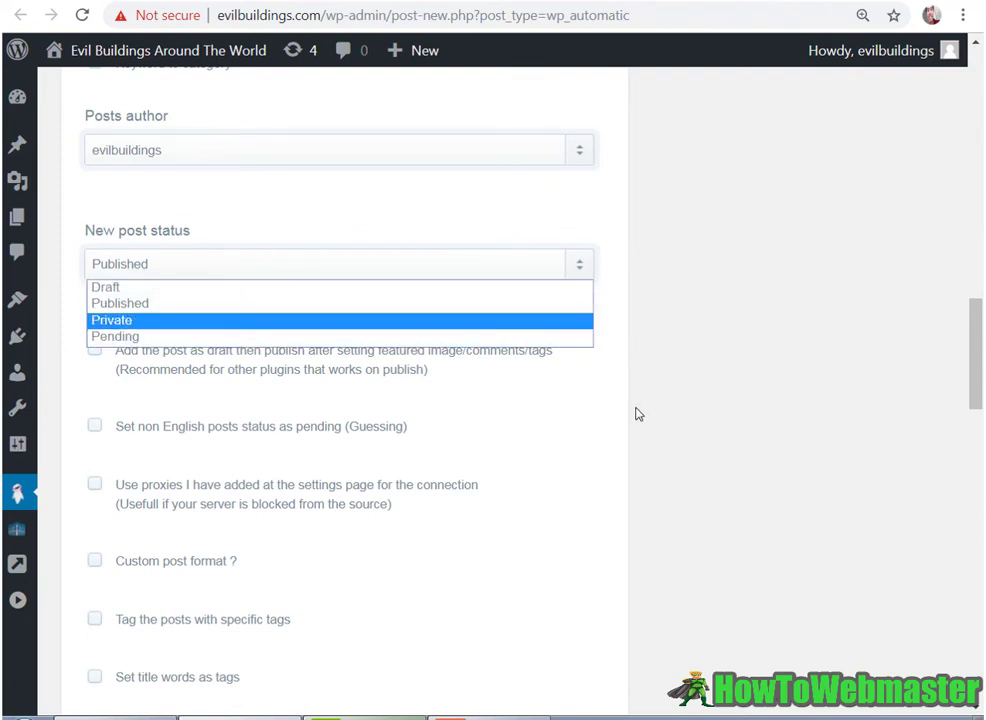
{"action": "left_click", "coordinate": [456, 407]}
Step: Scroll through the remaining campaign options and bring up the Campaigns list of six campaigns
{"action": "scroll", "coordinate": [475, 390], "scroll_direction": "down", "scroll_amount": 2}
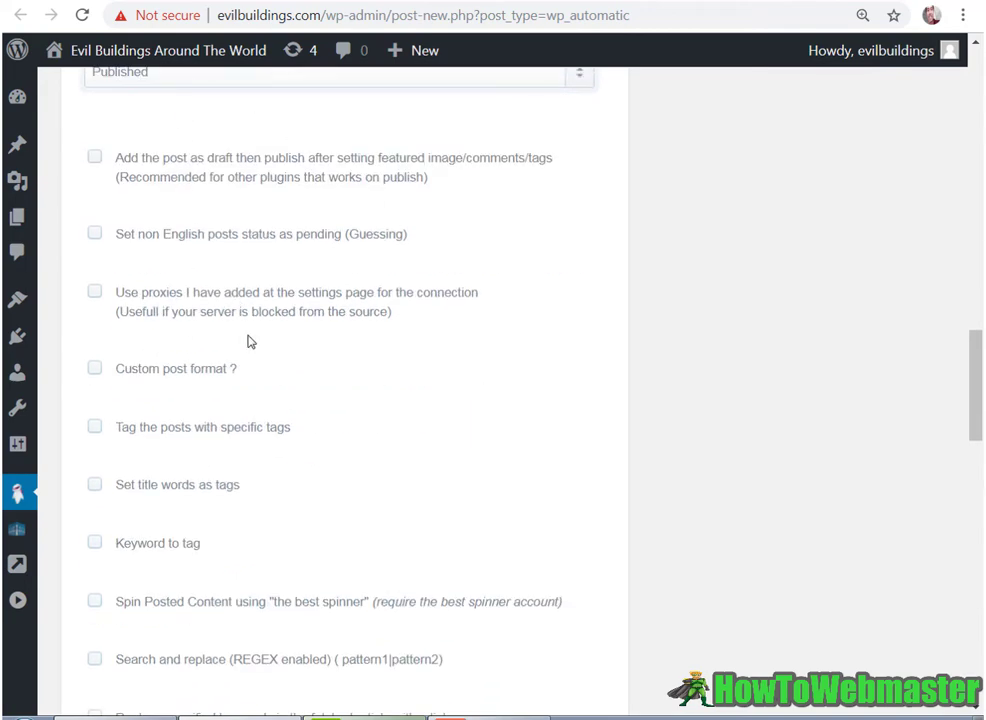
{"action": "scroll", "coordinate": [251, 341], "scroll_direction": "down", "scroll_amount": 6}
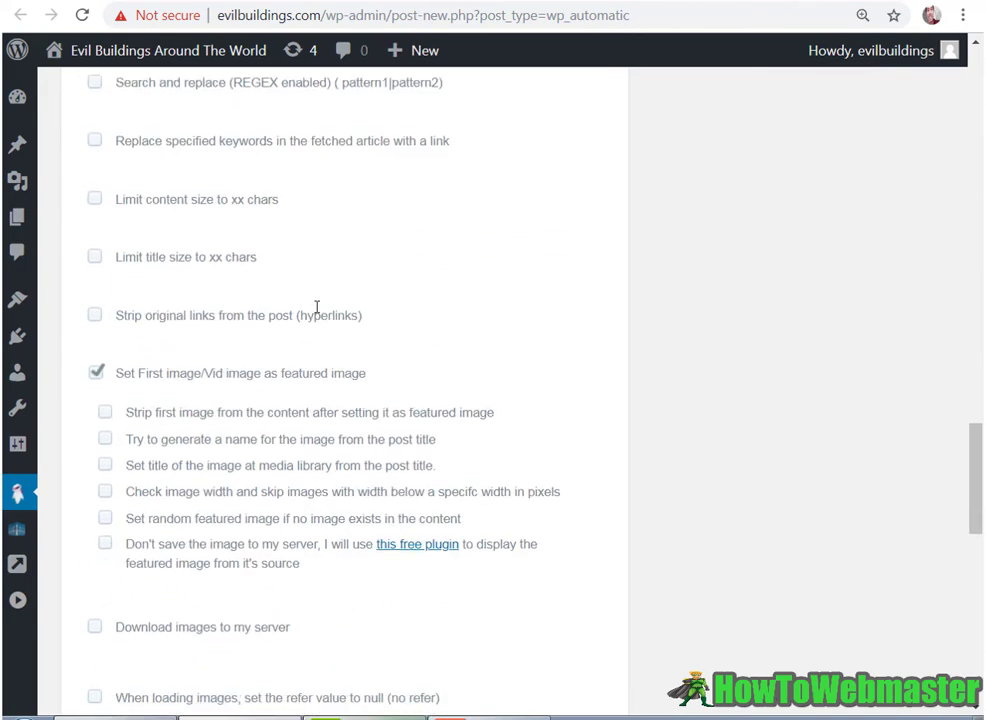
{"action": "scroll", "coordinate": [317, 307], "scroll_direction": "down", "scroll_amount": 1}
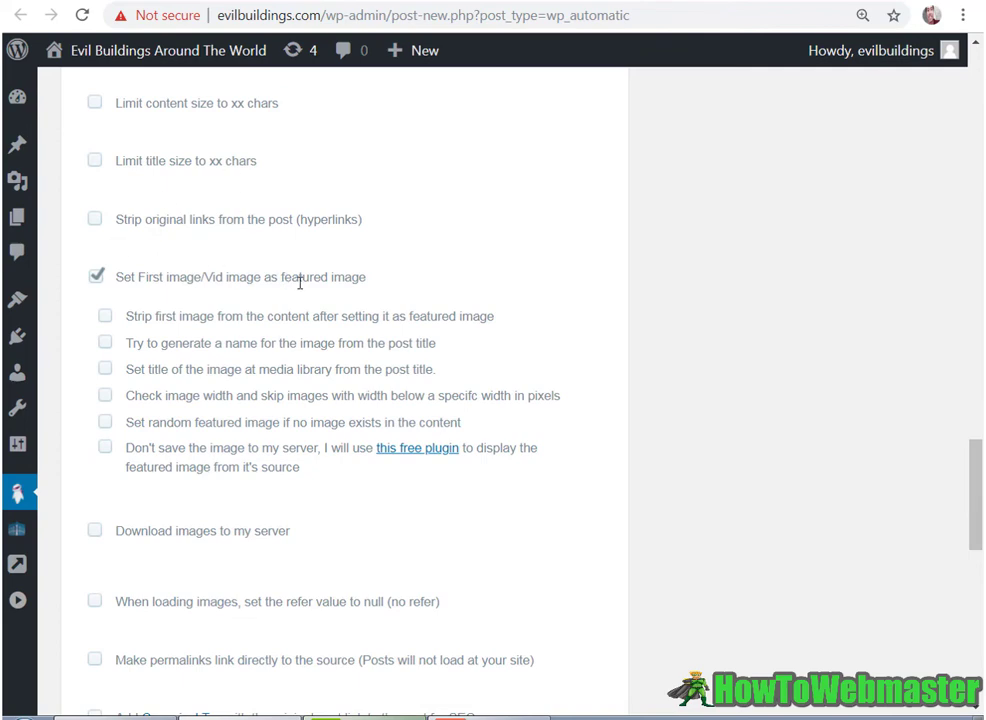
{"action": "scroll", "coordinate": [300, 283], "scroll_direction": "down", "scroll_amount": 1}
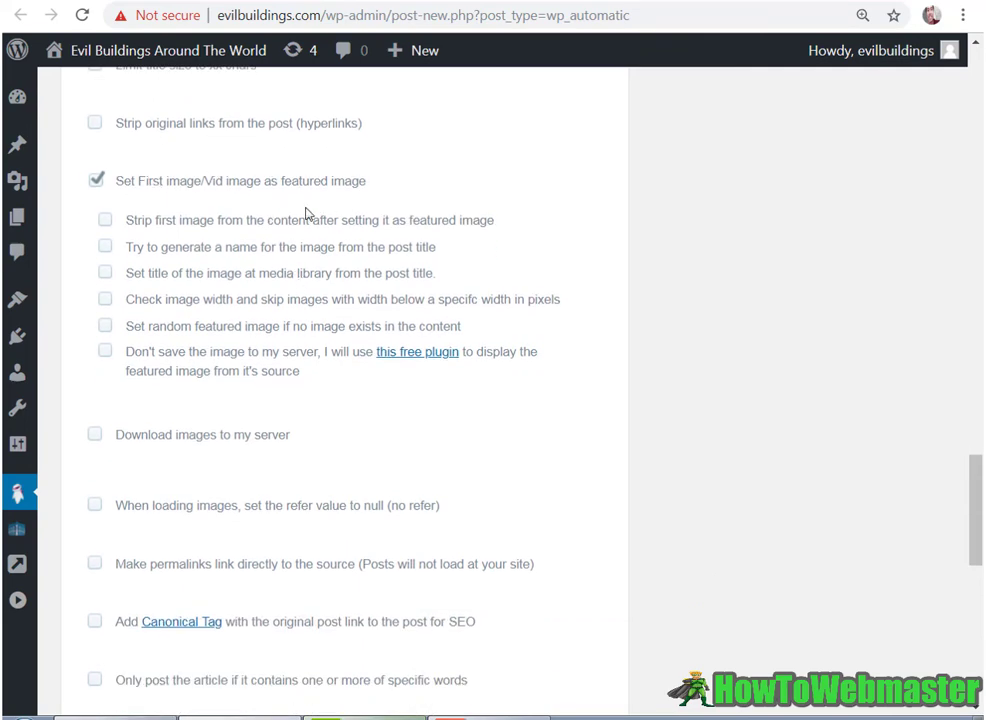
{"action": "scroll", "coordinate": [372, 262], "scroll_direction": "down", "scroll_amount": 9}
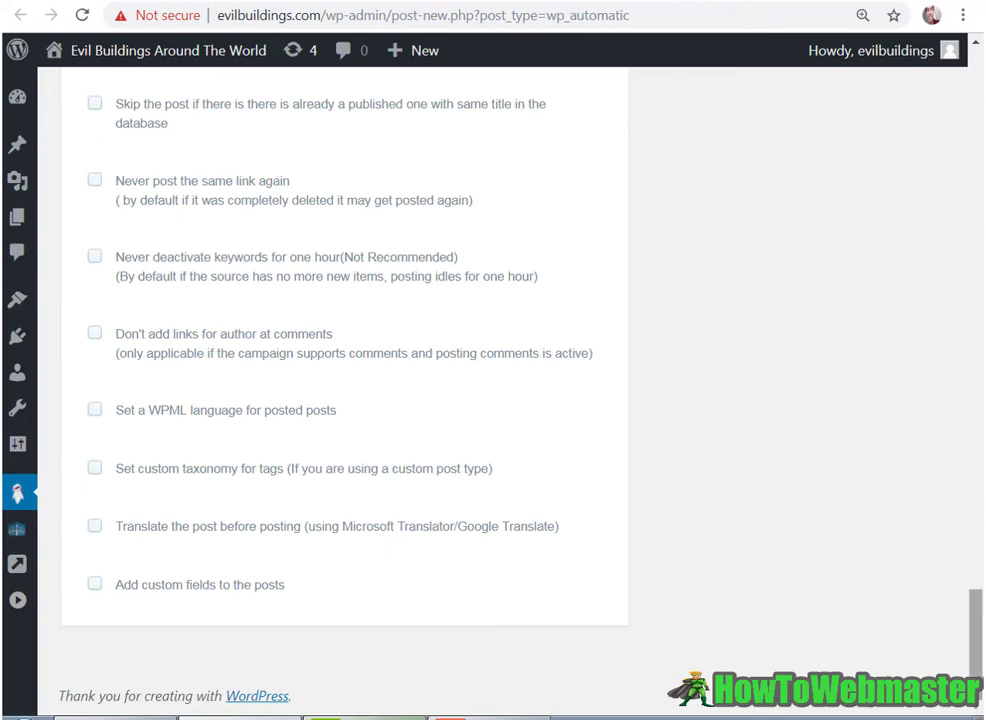
{"action": "left_click_drag", "start_coordinate": [976, 630], "coordinate": [980, 175]}
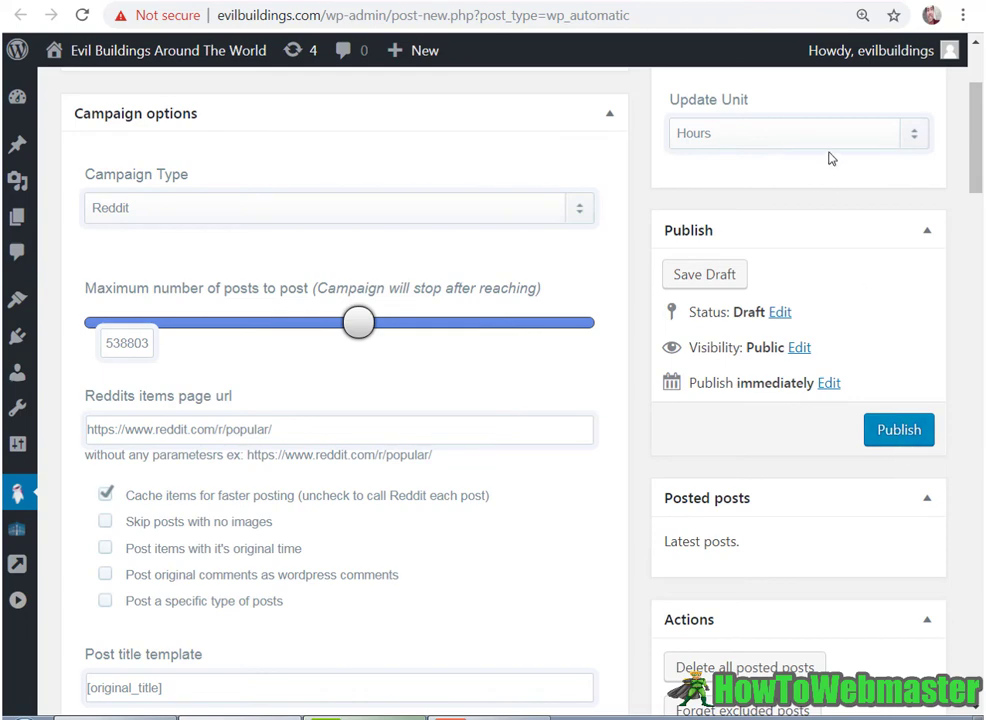
{"action": "scroll", "coordinate": [482, 387], "scroll_direction": "up", "scroll_amount": 2}
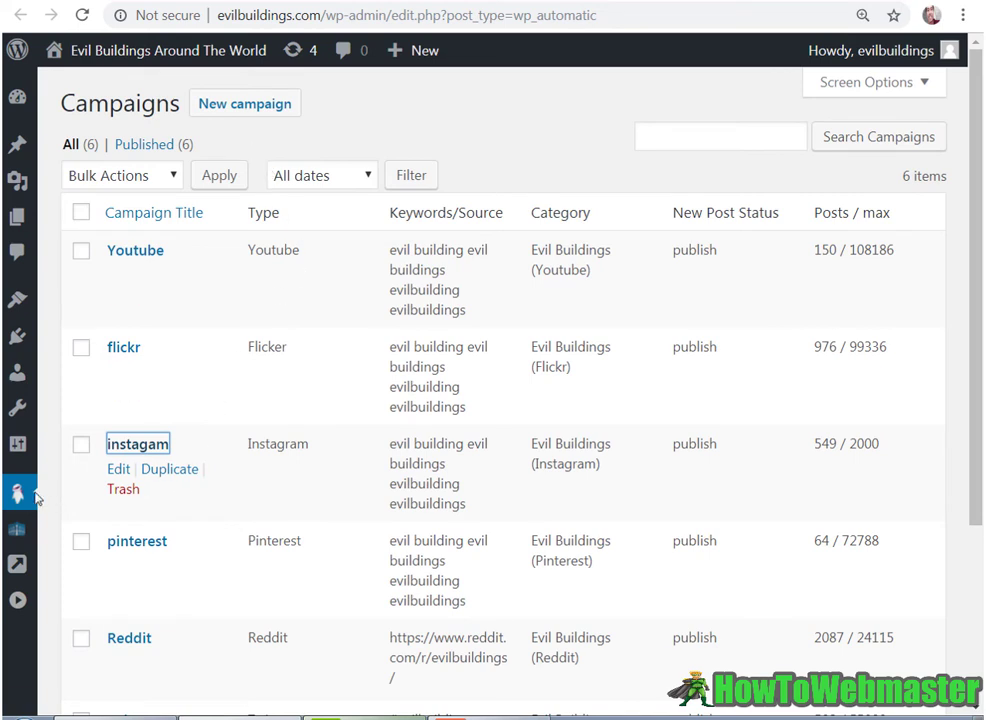
Step: Scroll the Campaigns list and highlight the instagram campaign's post count
{"action": "mouse_move", "coordinate": [17, 490]}
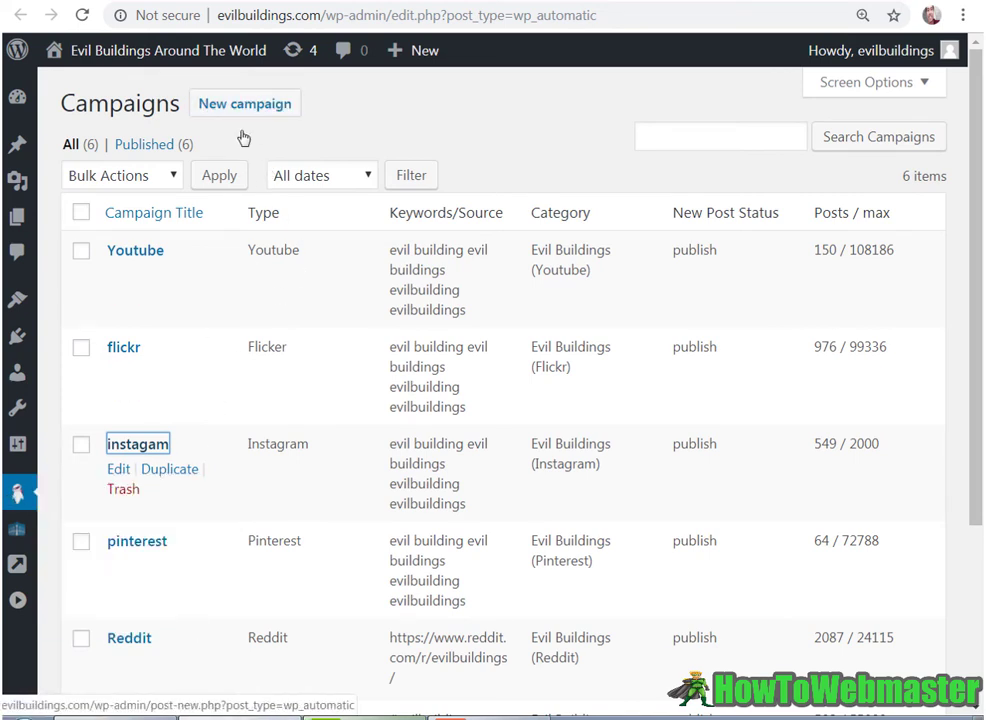
{"action": "scroll", "coordinate": [775, 326], "scroll_direction": "down", "scroll_amount": 1}
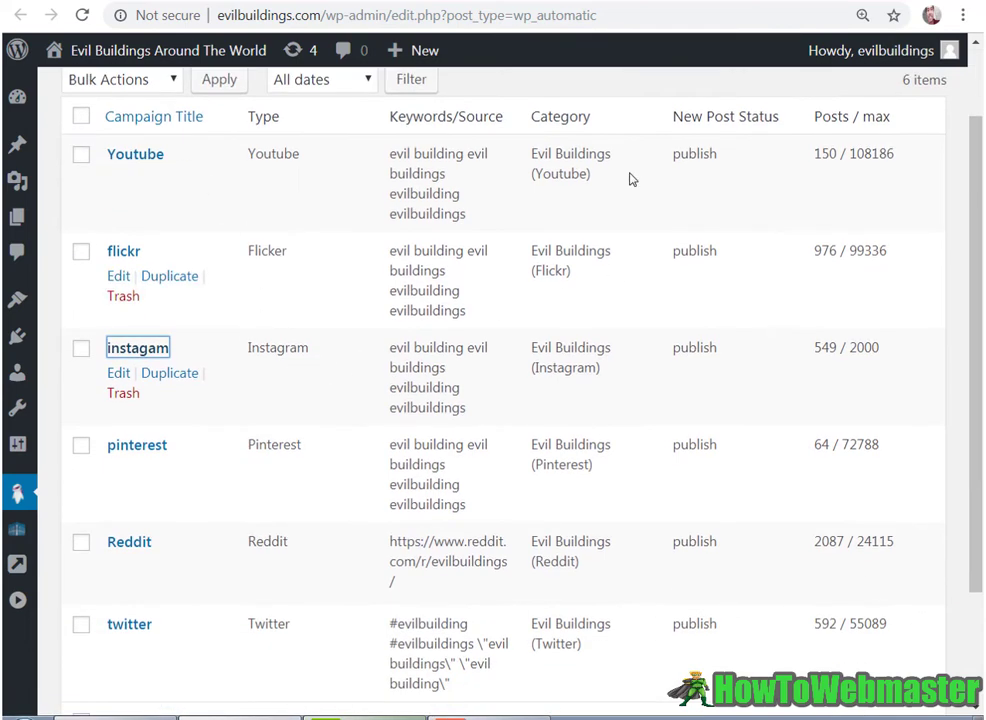
{"action": "scroll", "coordinate": [321, 389], "scroll_direction": "down", "scroll_amount": 2}
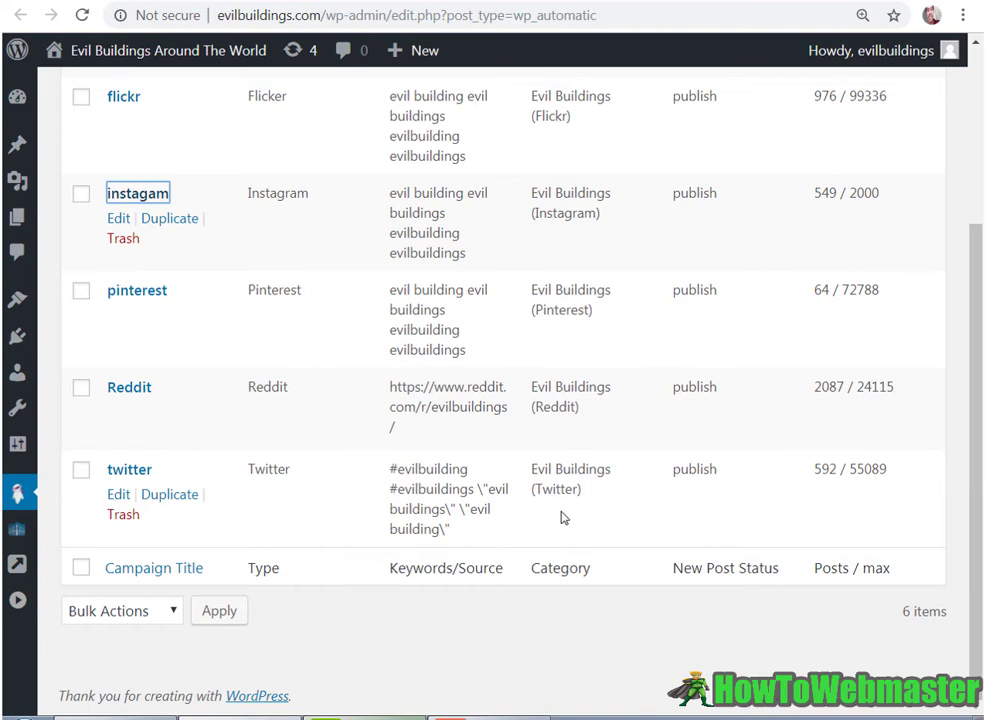
{"action": "scroll", "coordinate": [561, 515], "scroll_direction": "up", "scroll_amount": 1}
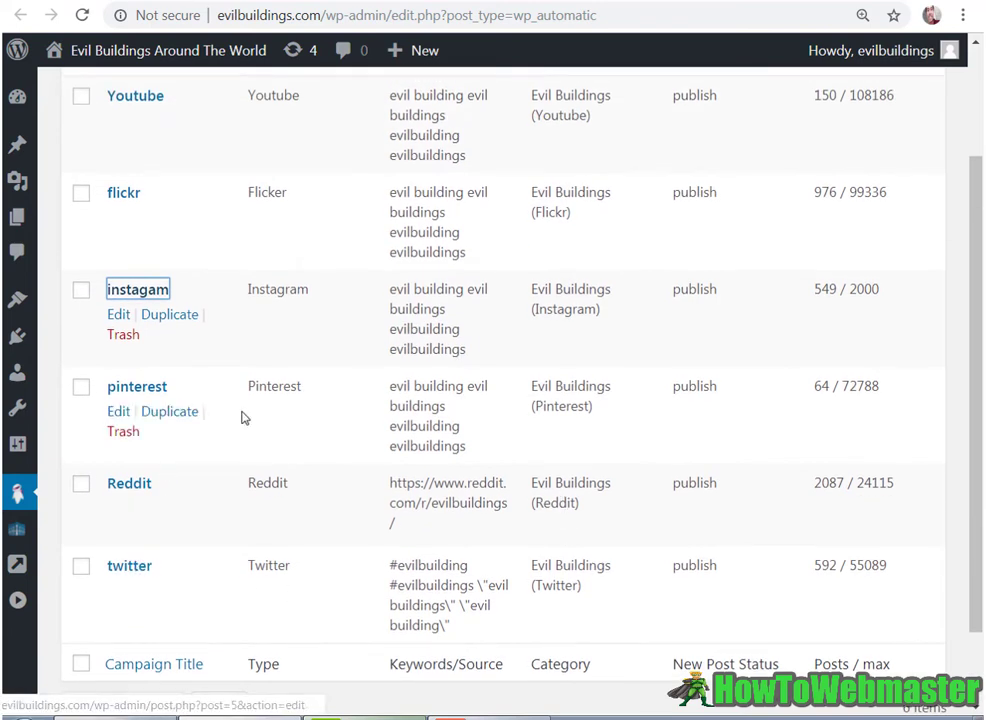
{"action": "left_click", "coordinate": [895, 572]}
{"action": "left_click_drag", "start_coordinate": [895, 572], "coordinate": [808, 576]}
{"action": "scroll", "coordinate": [833, 378], "scroll_direction": "up", "scroll_amount": 3}
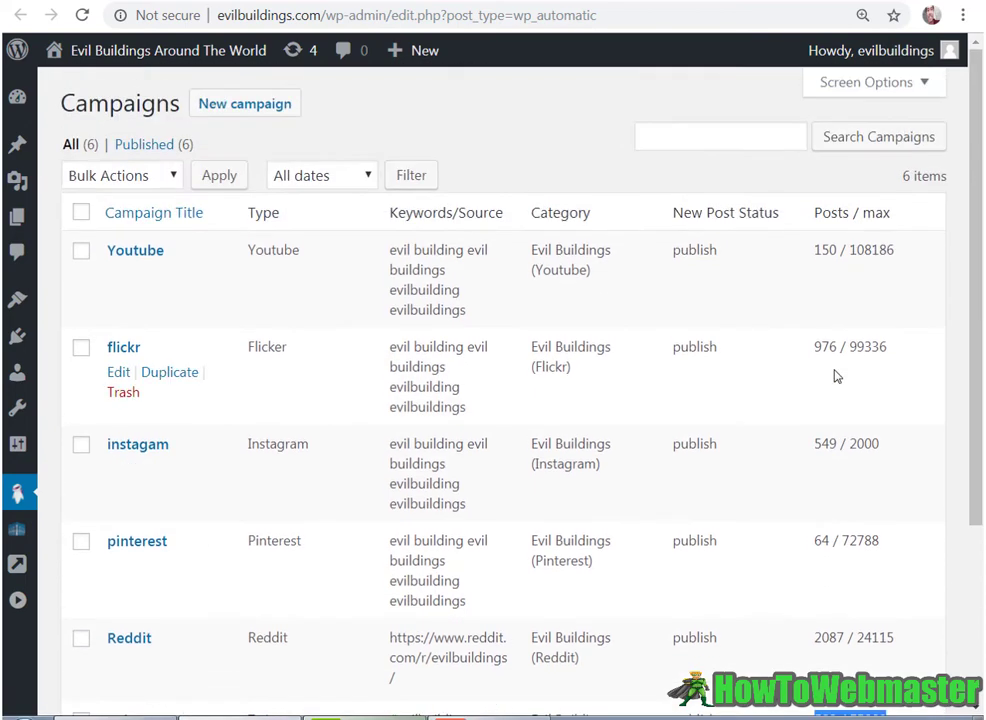
{"action": "scroll", "coordinate": [837, 376], "scroll_direction": "down", "scroll_amount": 3}
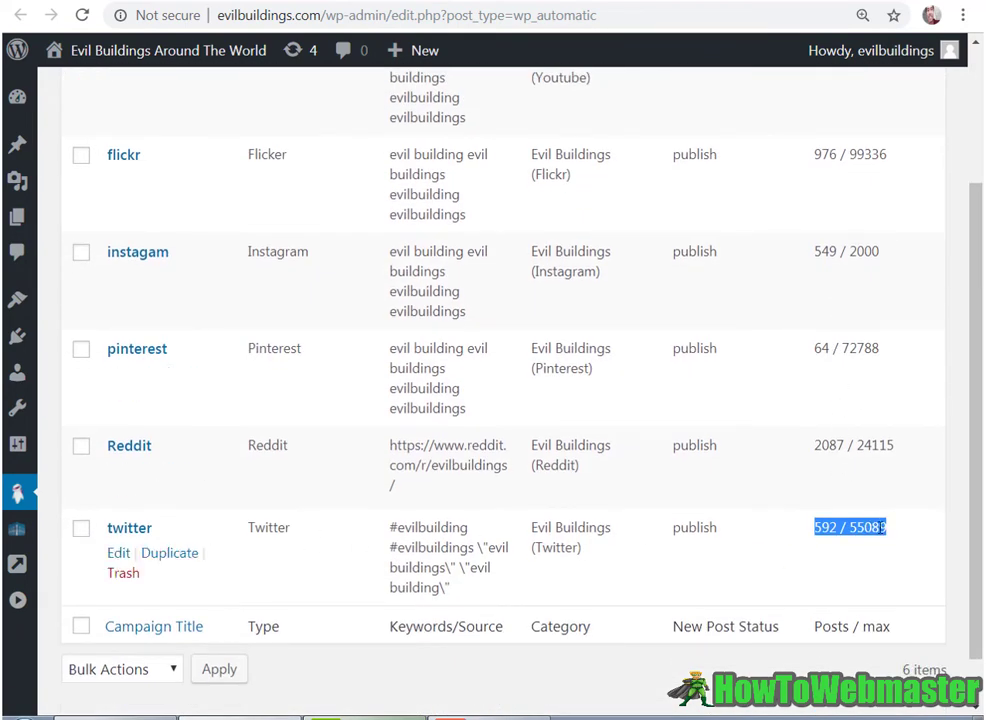
Step: Highlight the post counts for twitter, Reddit (2087 / 24115) and pinterest (64)
{"action": "left_click", "coordinate": [830, 530]}
{"action": "left_click_drag", "start_coordinate": [824, 529], "coordinate": [812, 529]}
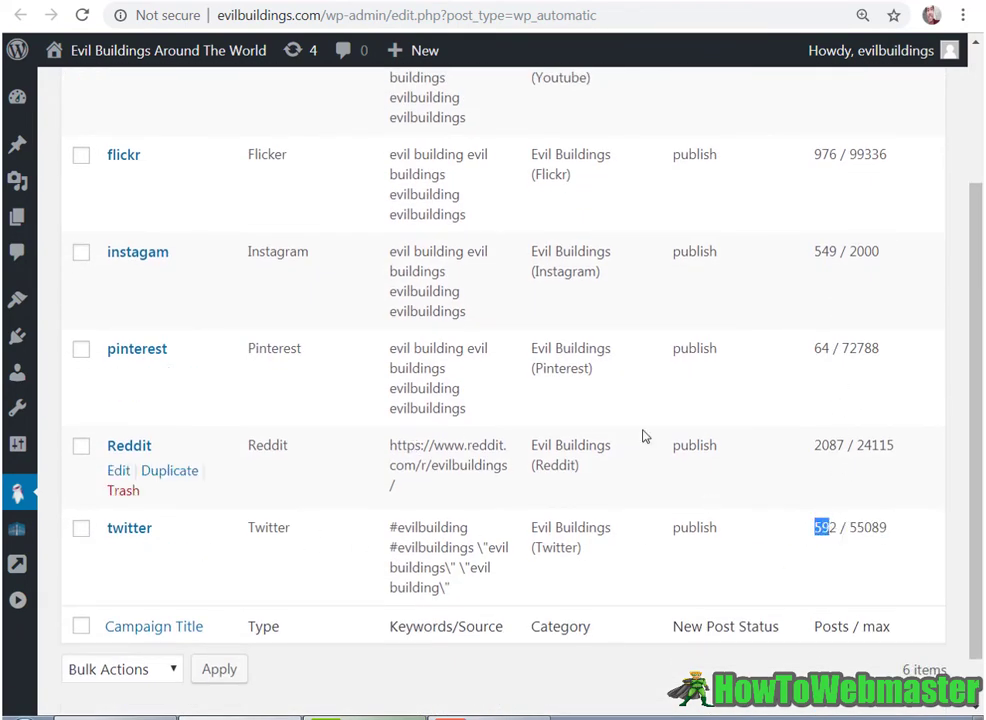
{"action": "left_click_drag", "start_coordinate": [816, 444], "coordinate": [840, 444]}
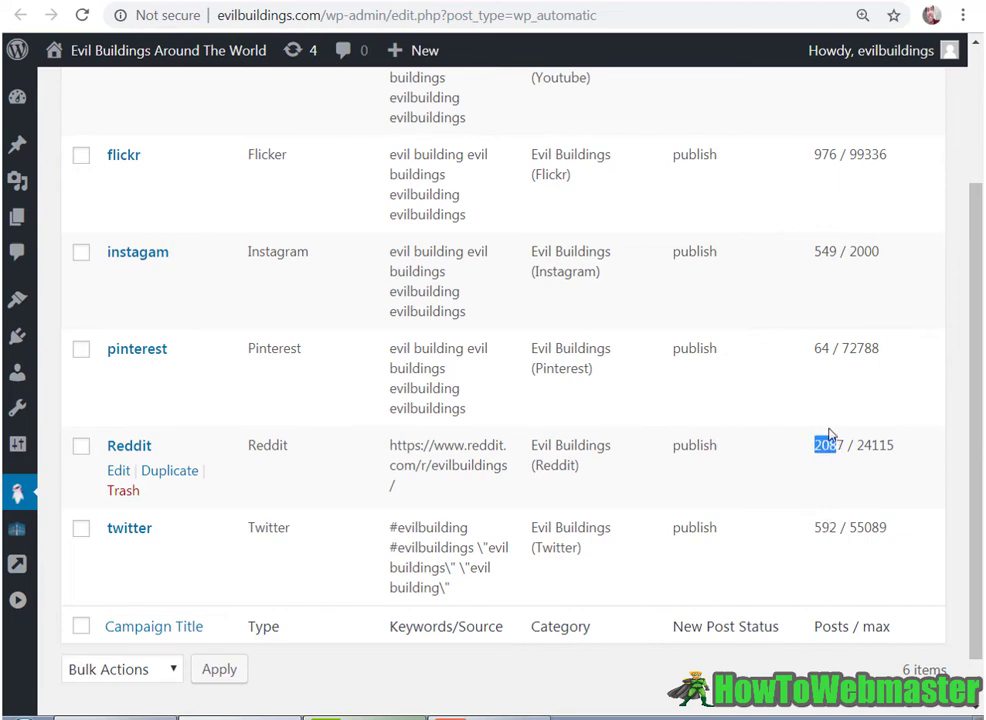
{"action": "scroll", "coordinate": [828, 435], "scroll_direction": "up", "scroll_amount": 3}
{"action": "left_click_drag", "start_coordinate": [814, 540], "coordinate": [831, 540]}
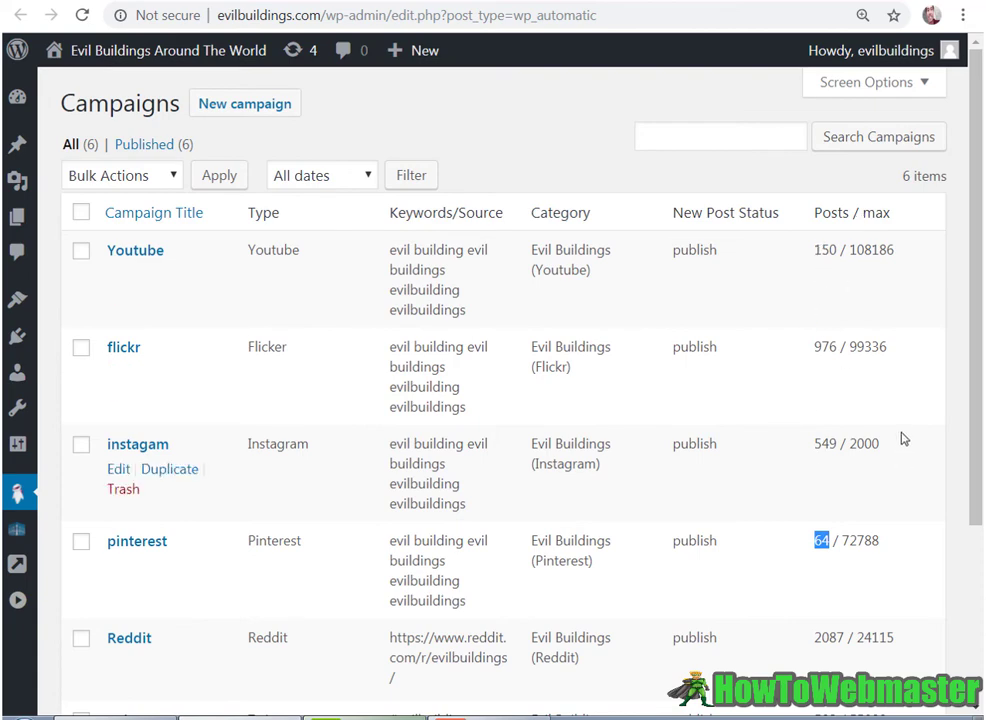
{"action": "scroll", "coordinate": [900, 436], "scroll_direction": "down", "scroll_amount": 2}
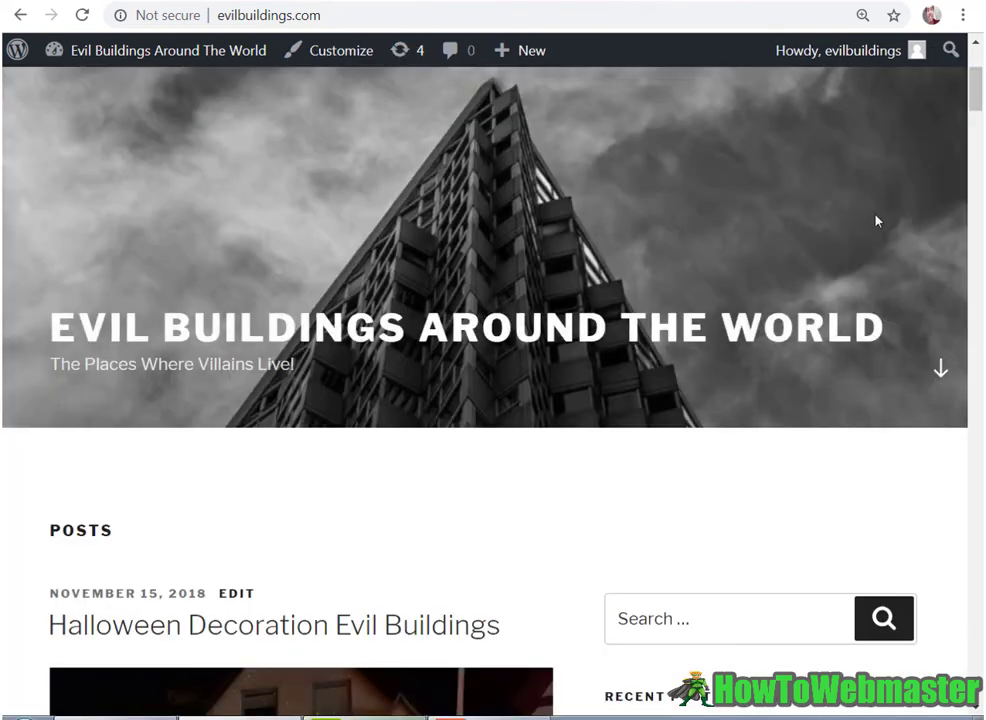
Step: Scroll the evilbuildings.com front-page posts, highlight the Flickr credit, and return to the campaigns list
{"action": "left_click_drag", "start_coordinate": [974, 92], "coordinate": [974, 137]}
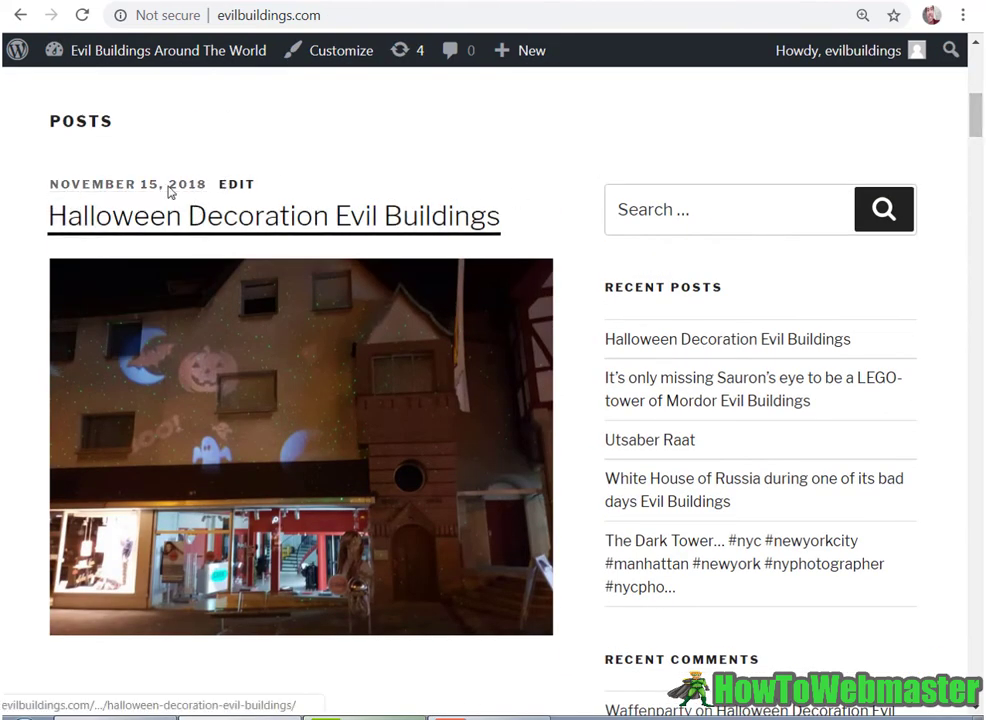
{"action": "left_click_drag", "start_coordinate": [979, 122], "coordinate": [973, 275]}
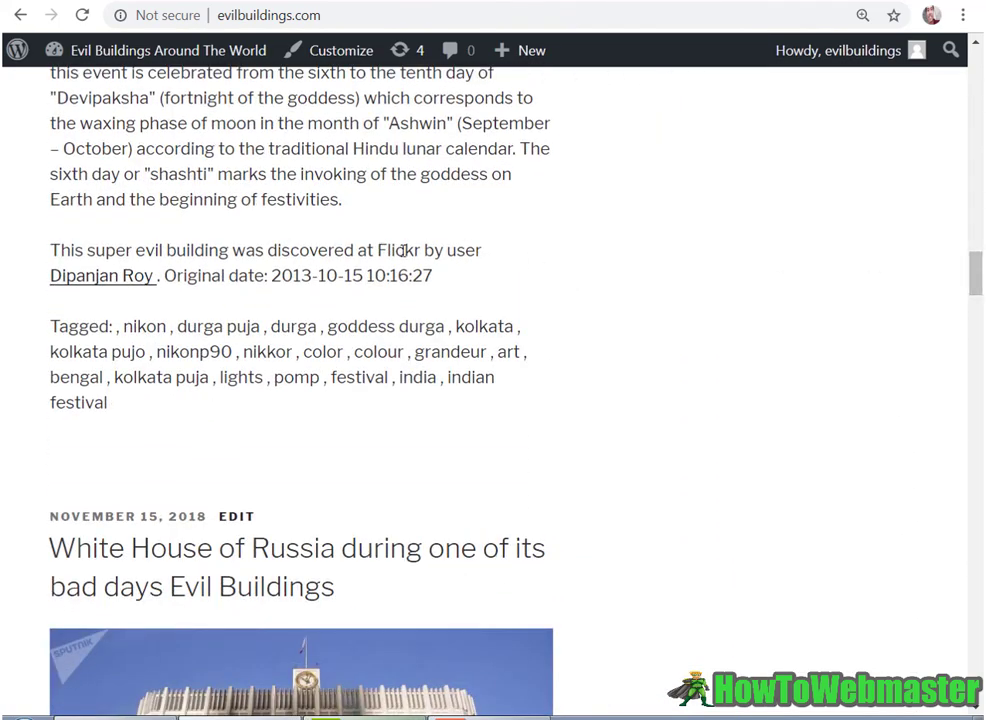
{"action": "left_click_drag", "start_coordinate": [421, 251], "coordinate": [387, 251]}
{"action": "left_click", "coordinate": [605, 5]}
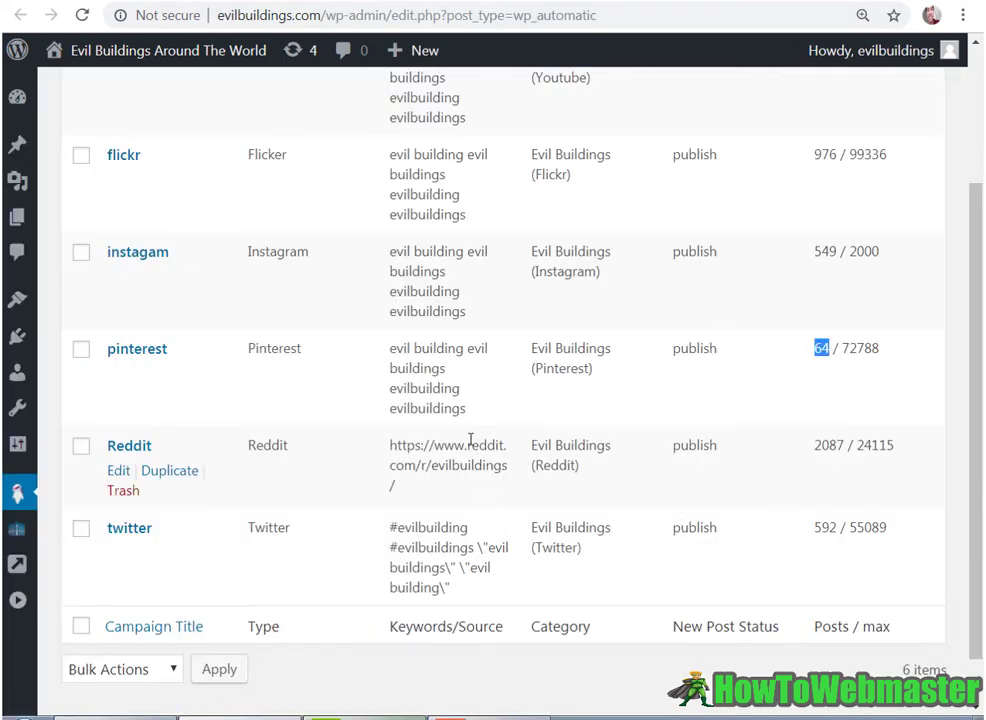
{"action": "double_click", "coordinate": [825, 154]}
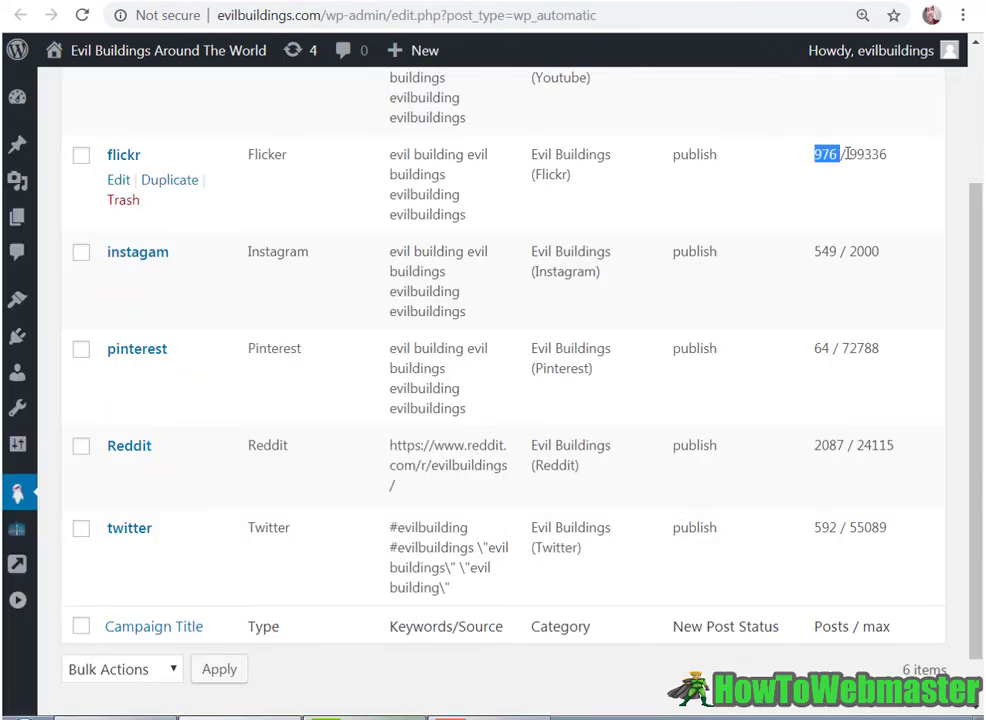
{"action": "scroll", "coordinate": [826, 202], "scroll_direction": "up", "scroll_amount": 2}
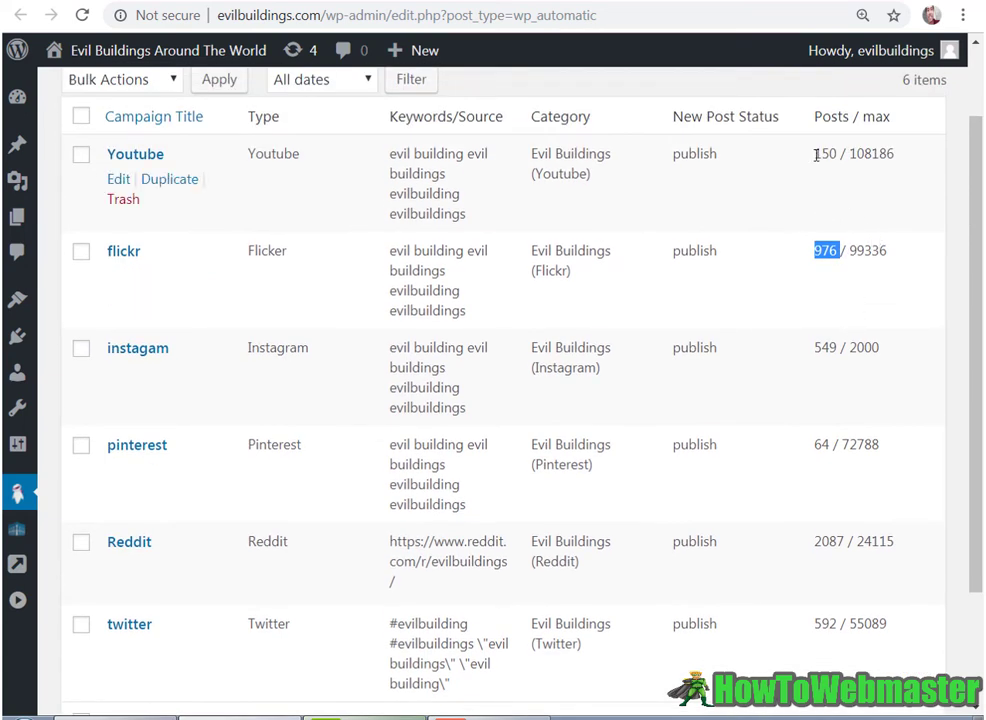
{"action": "left_click_drag", "start_coordinate": [819, 155], "coordinate": [840, 155]}
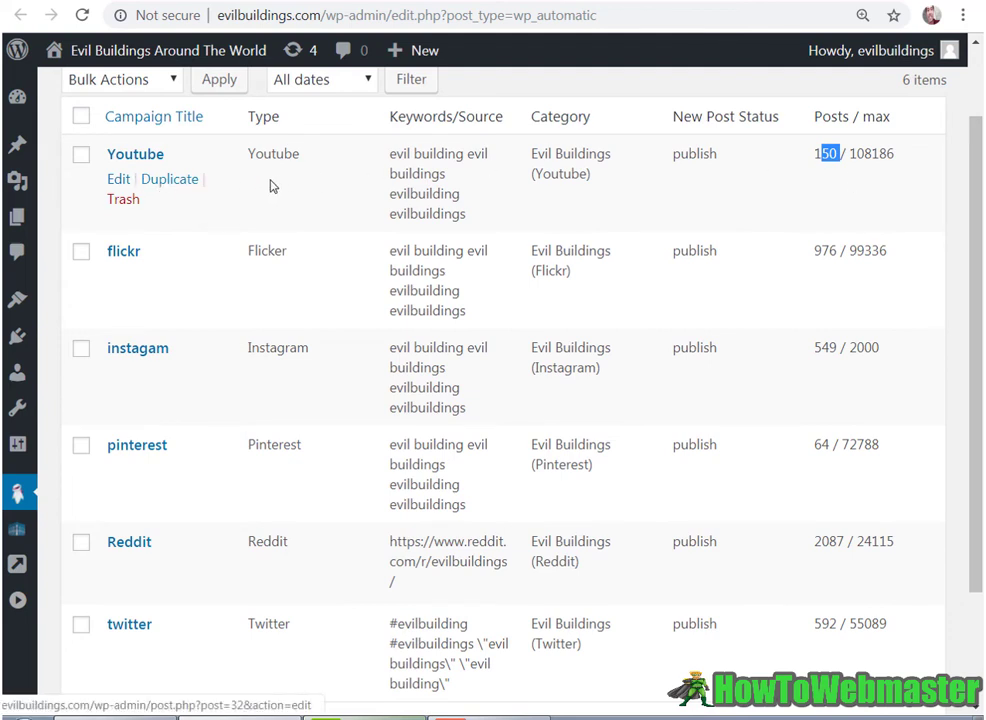
{"action": "scroll", "coordinate": [562, 350], "scroll_direction": "down", "scroll_amount": 3}
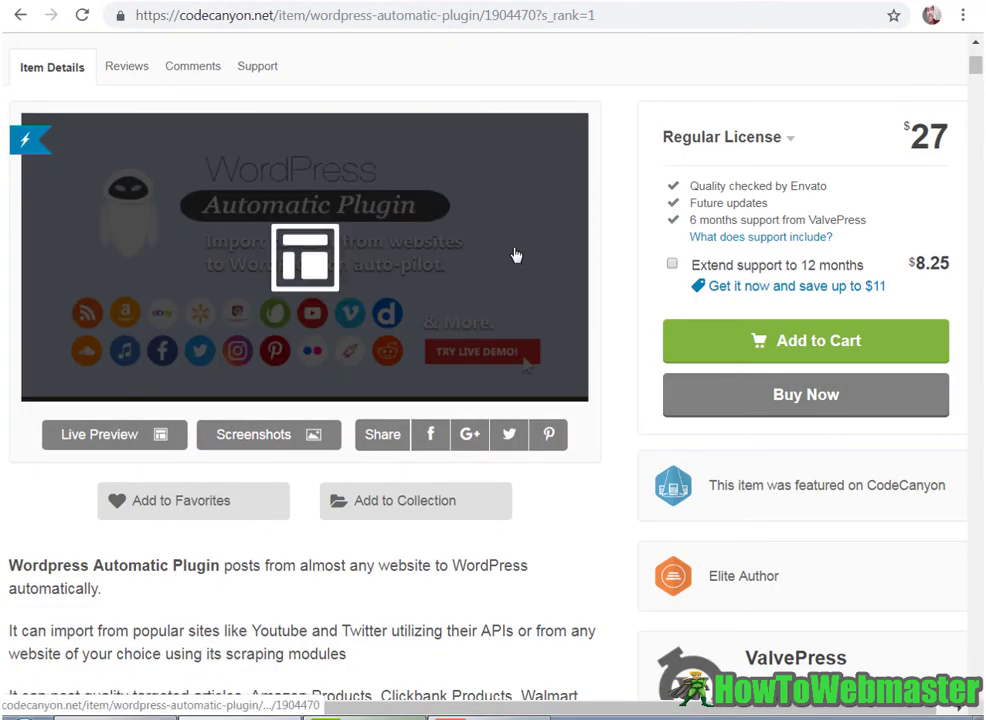
Step: Scroll to the top of the CodeCanyon page and highlight the WordPress Automatic Plugin title
{"action": "scroll", "coordinate": [537, 273], "scroll_direction": "up", "scroll_amount": 3}
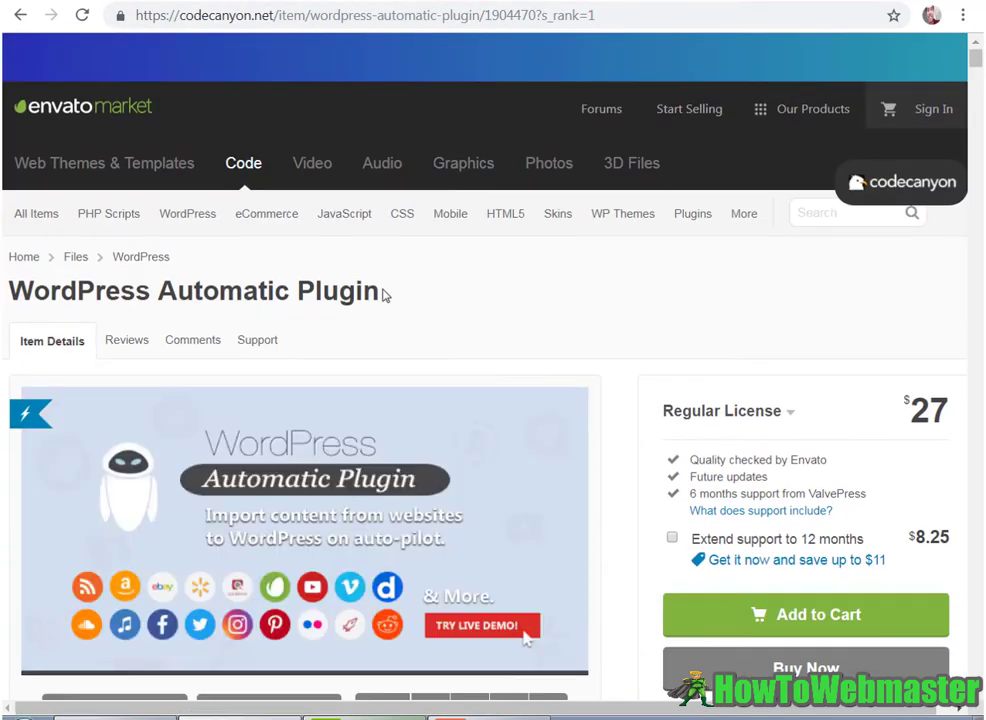
{"action": "left_click_drag", "start_coordinate": [384, 295], "coordinate": [5, 298]}
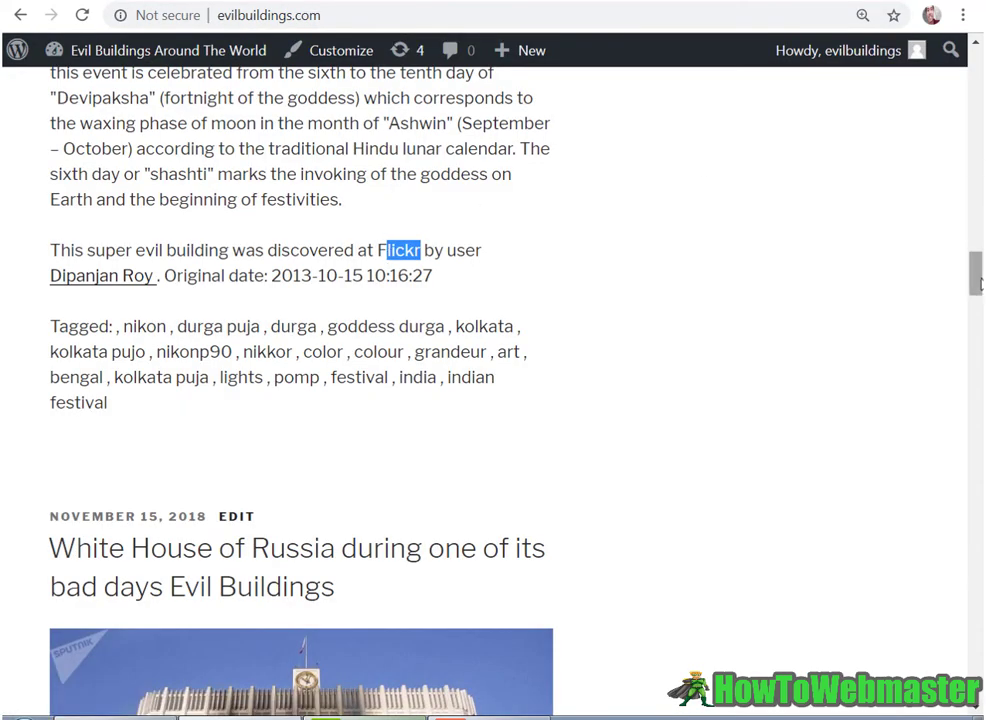
Step: Scroll through the six campaigns and the auto-posted Reddit and Flickr posts on the front page
{"action": "scroll", "coordinate": [432, 166], "scroll_direction": "down", "scroll_amount": 10}
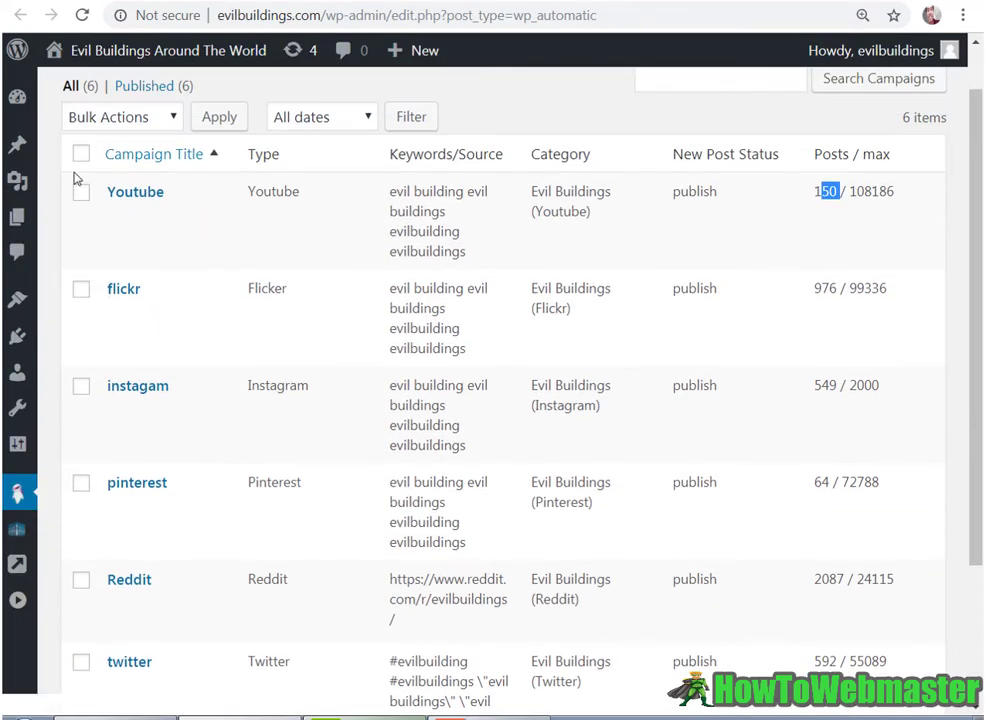
{"action": "scroll", "coordinate": [569, 481], "scroll_direction": "down", "scroll_amount": 1}
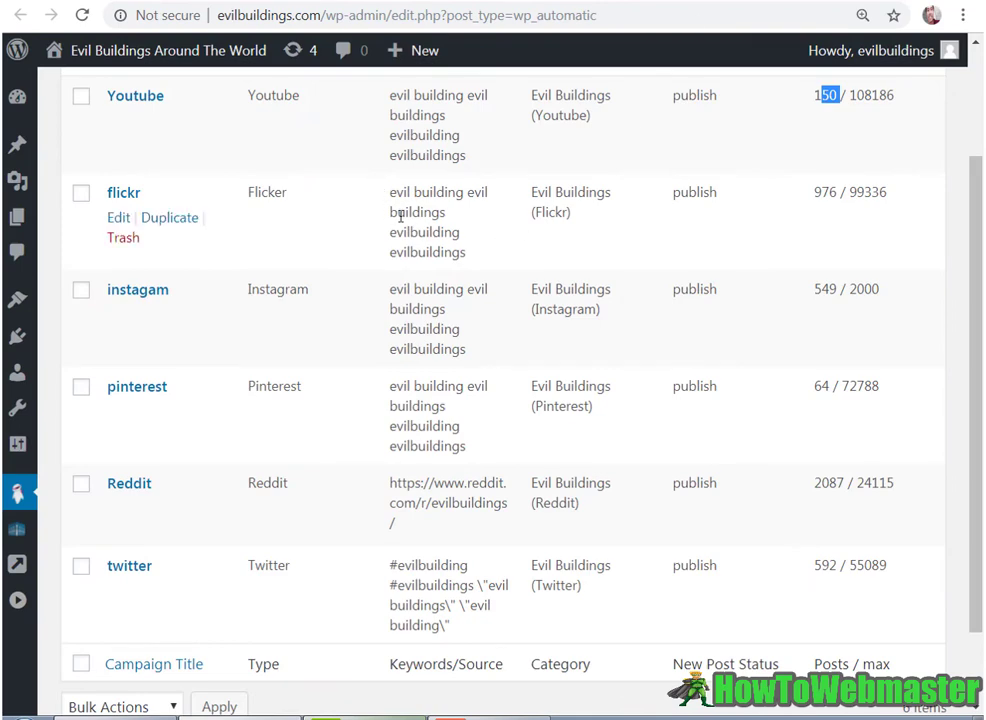
{"action": "scroll", "coordinate": [320, 205], "scroll_direction": "up", "scroll_amount": 1}
{"action": "scroll", "coordinate": [175, 478], "scroll_direction": "down", "scroll_amount": 2}
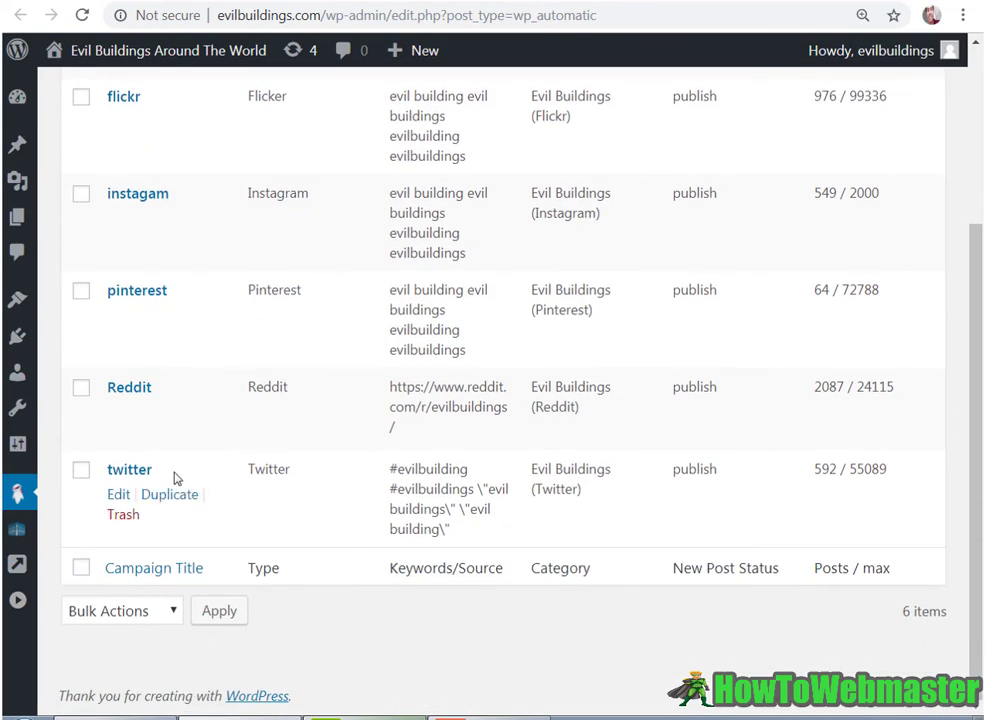
{"action": "scroll", "coordinate": [200, 180], "scroll_direction": "up", "scroll_amount": 2}
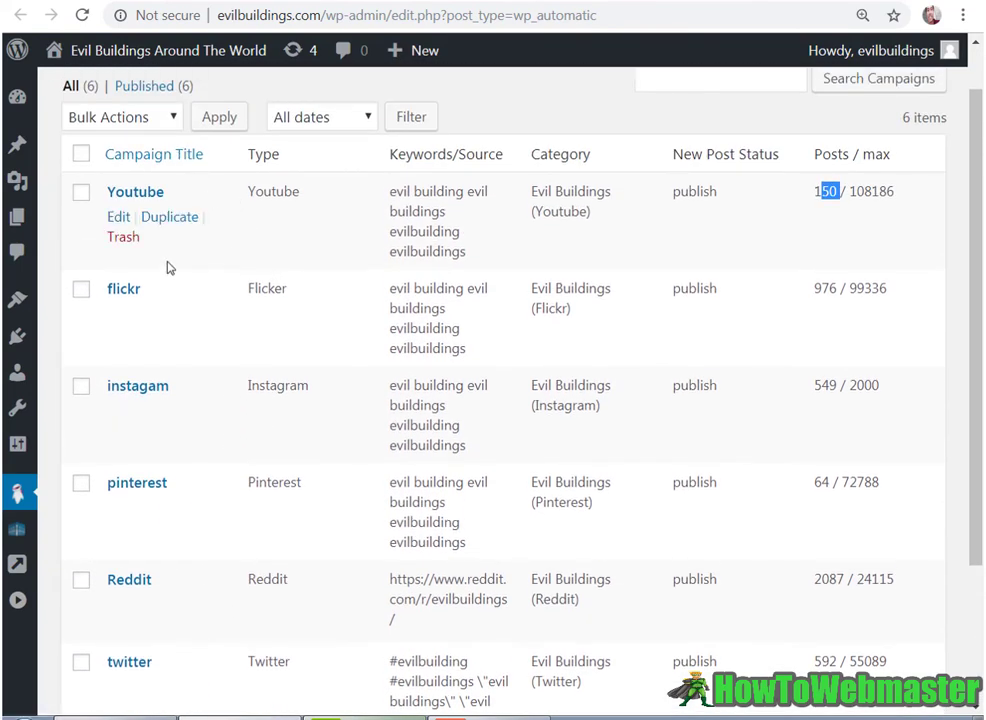
{"action": "scroll", "coordinate": [168, 266], "scroll_direction": "down", "scroll_amount": 1}
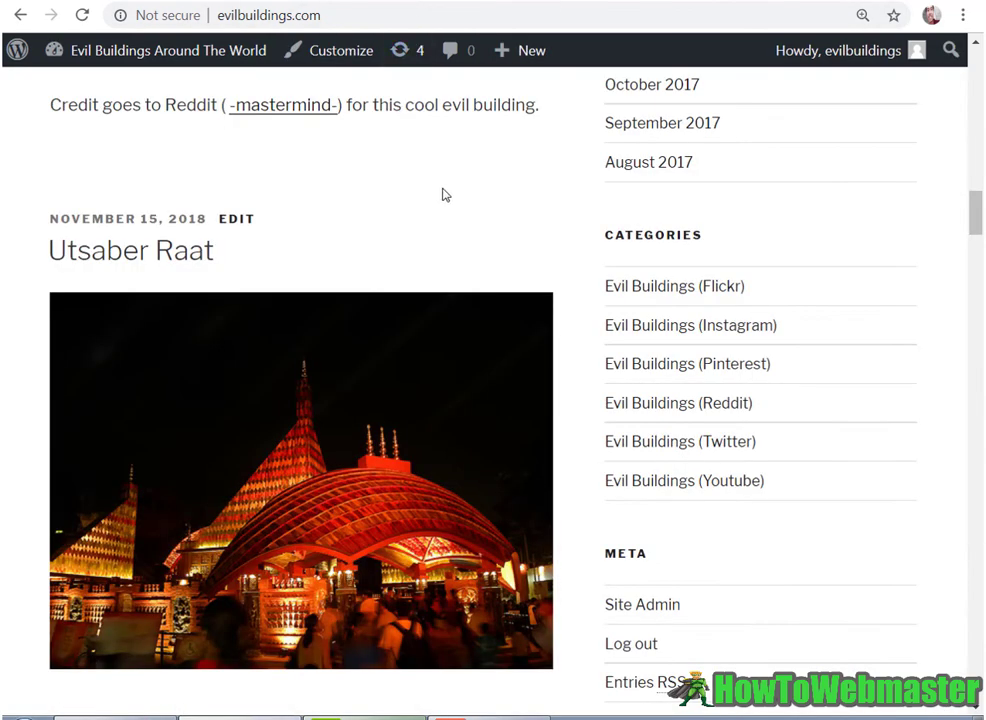
{"action": "scroll", "coordinate": [442, 180], "scroll_direction": "up", "scroll_amount": 10}
{"action": "scroll", "coordinate": [396, 190], "scroll_direction": "up", "scroll_amount": 10}
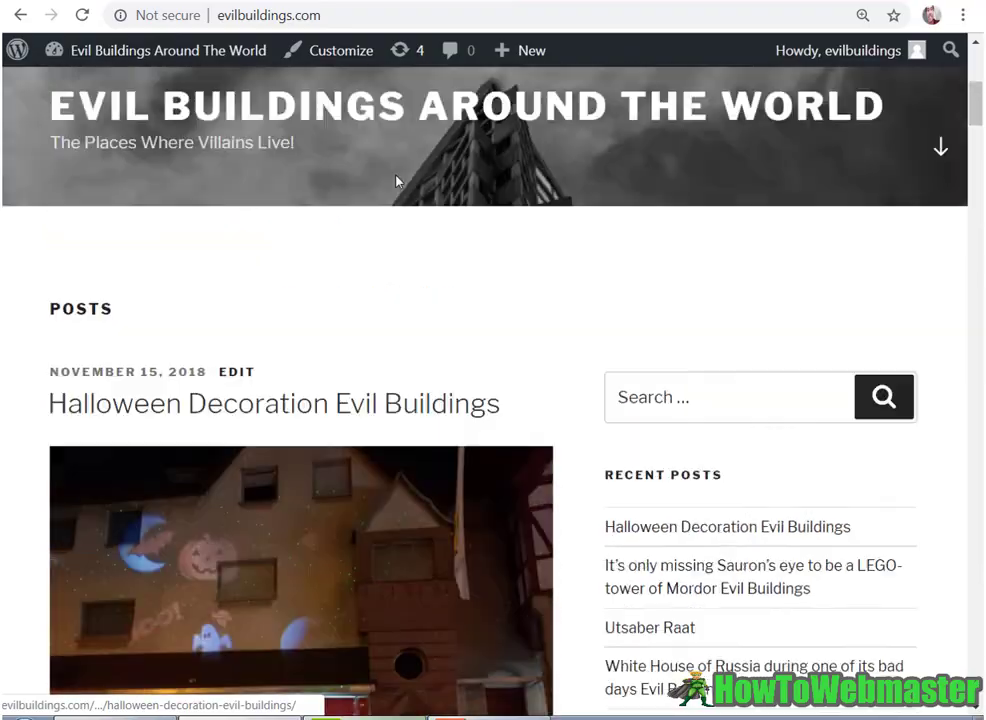
{"action": "scroll", "coordinate": [396, 183], "scroll_direction": "down", "scroll_amount": 5}
{"action": "scroll", "coordinate": [390, 200], "scroll_direction": "down", "scroll_amount": 5}
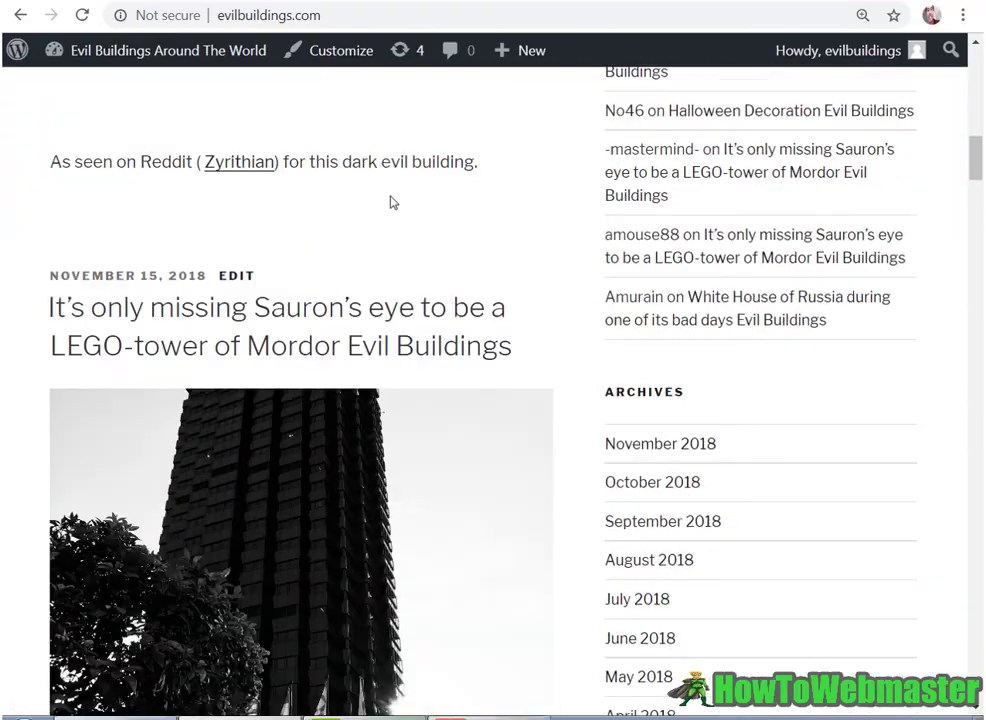
{"action": "scroll", "coordinate": [300, 230], "scroll_direction": "up", "scroll_amount": 1}
{"action": "scroll", "coordinate": [284, 210], "scroll_direction": "up", "scroll_amount": 3}
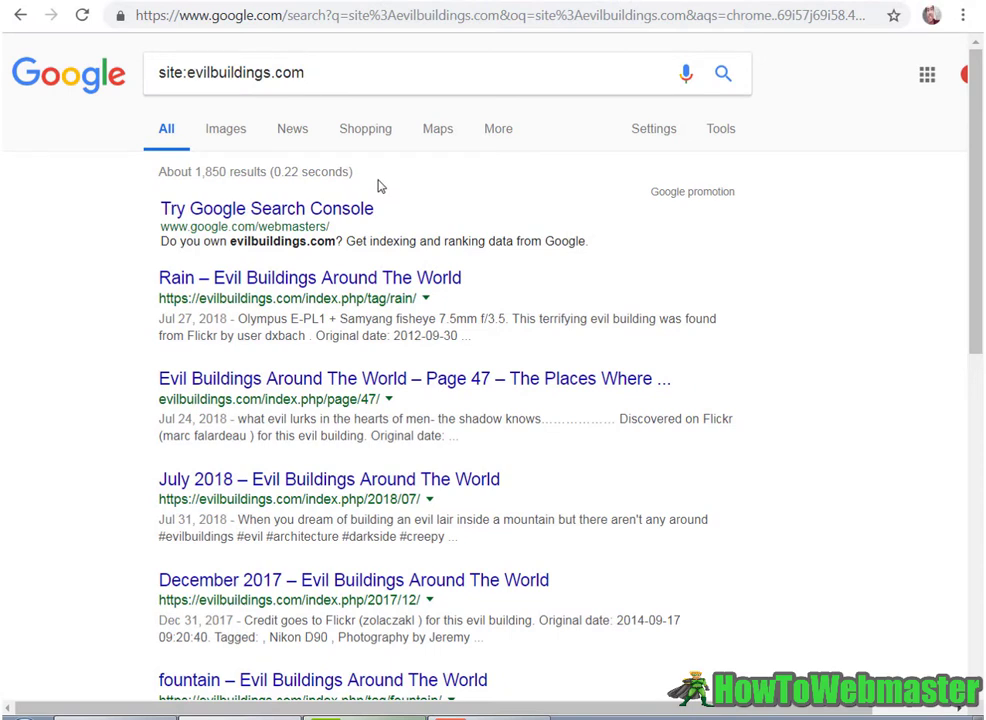
Step: Click the 'Rain – Evil Buildings Around The World' result and scroll the results to the pager and back
{"action": "left_click", "coordinate": [392, 280]}
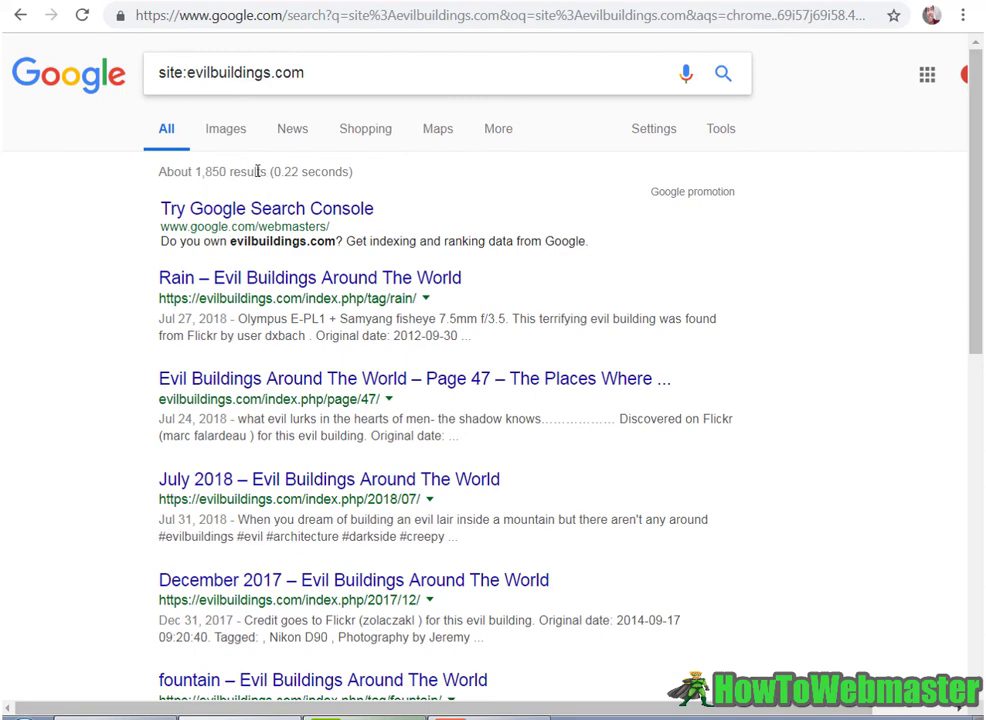
{"action": "scroll", "coordinate": [451, 235], "scroll_direction": "down", "scroll_amount": 7}
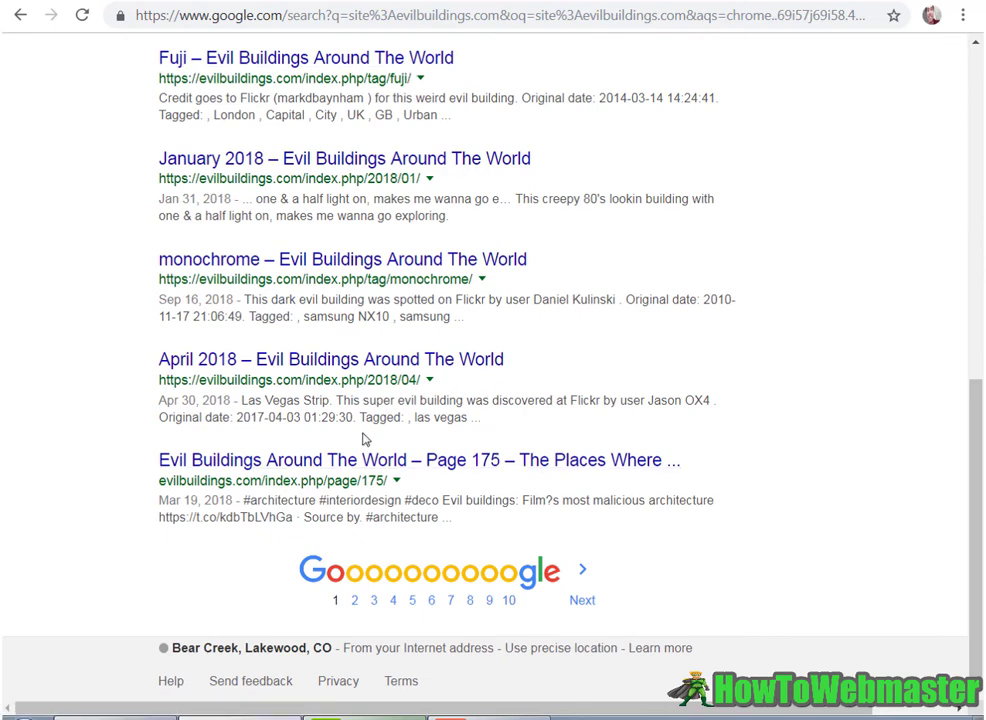
{"action": "scroll", "coordinate": [320, 380], "scroll_direction": "up", "scroll_amount": 7}
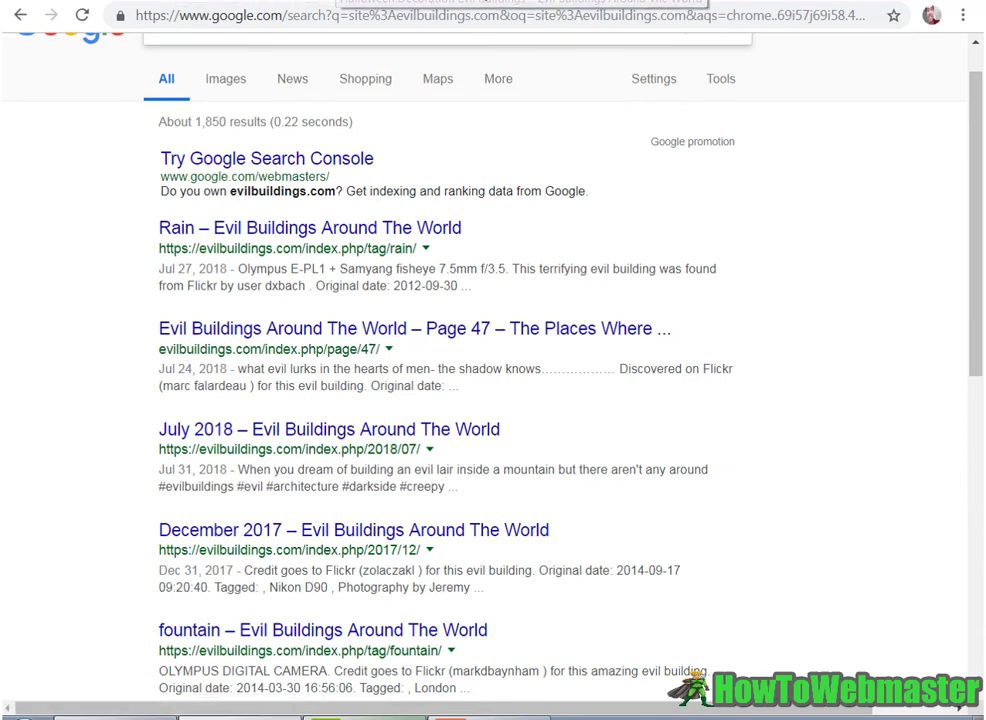
{"action": "scroll", "coordinate": [548, 420], "scroll_direction": "down", "scroll_amount": 4}
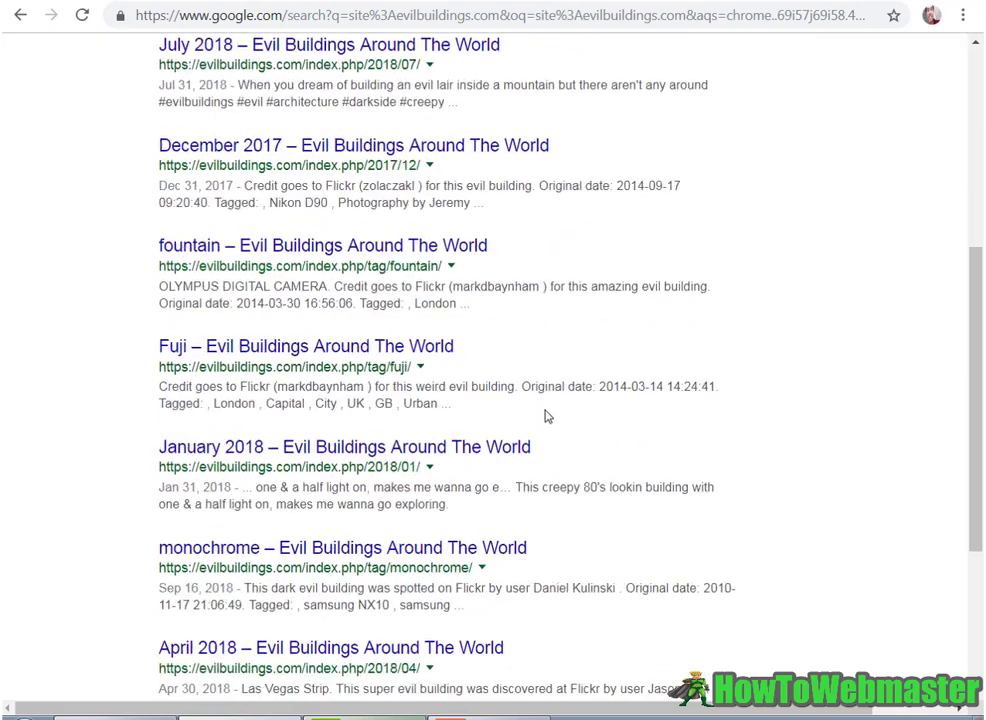
{"action": "scroll", "coordinate": [548, 417], "scroll_direction": "down", "scroll_amount": 3}
{"action": "scroll", "coordinate": [550, 392], "scroll_direction": "up", "scroll_amount": 3}
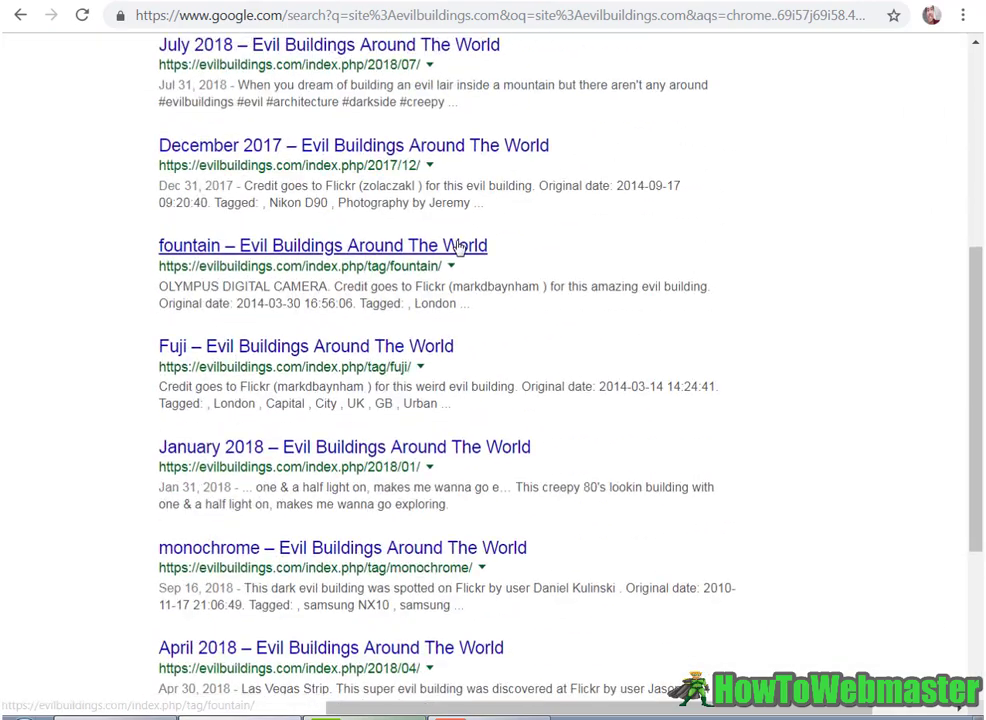
Step: Scroll the Google Analytics Home report showing 2.5K users and 2.7K sessions
{"action": "scroll", "coordinate": [459, 247], "scroll_direction": "up", "scroll_amount": 4}
{"action": "scroll", "coordinate": [458, 242], "scroll_direction": "down", "scroll_amount": 3}
{"action": "scroll", "coordinate": [431, 266], "scroll_direction": "up", "scroll_amount": 3}
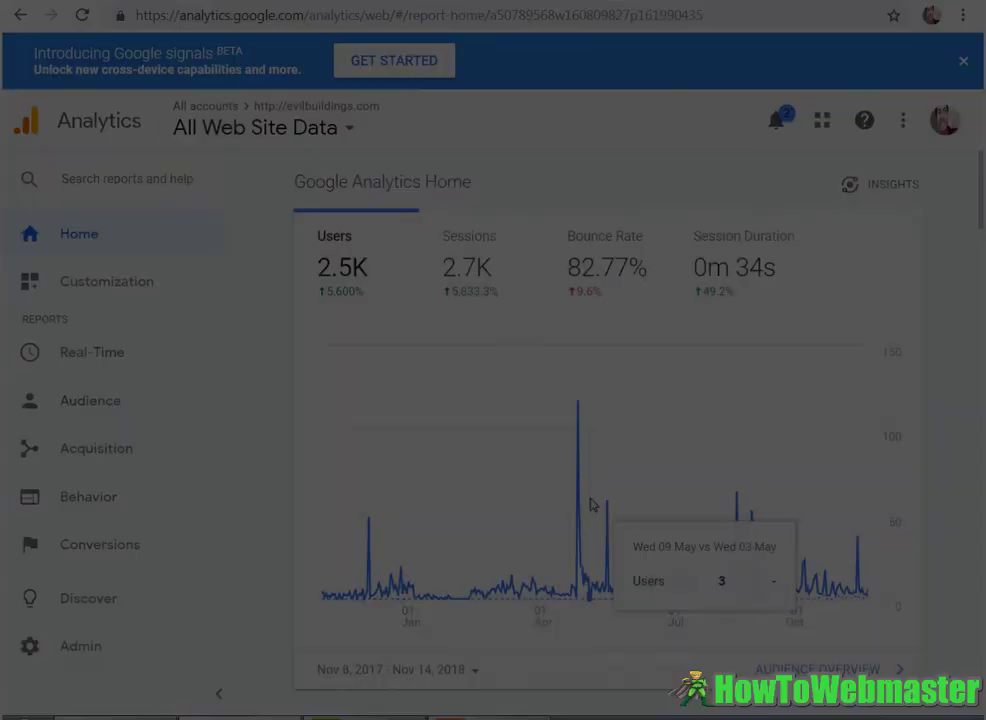